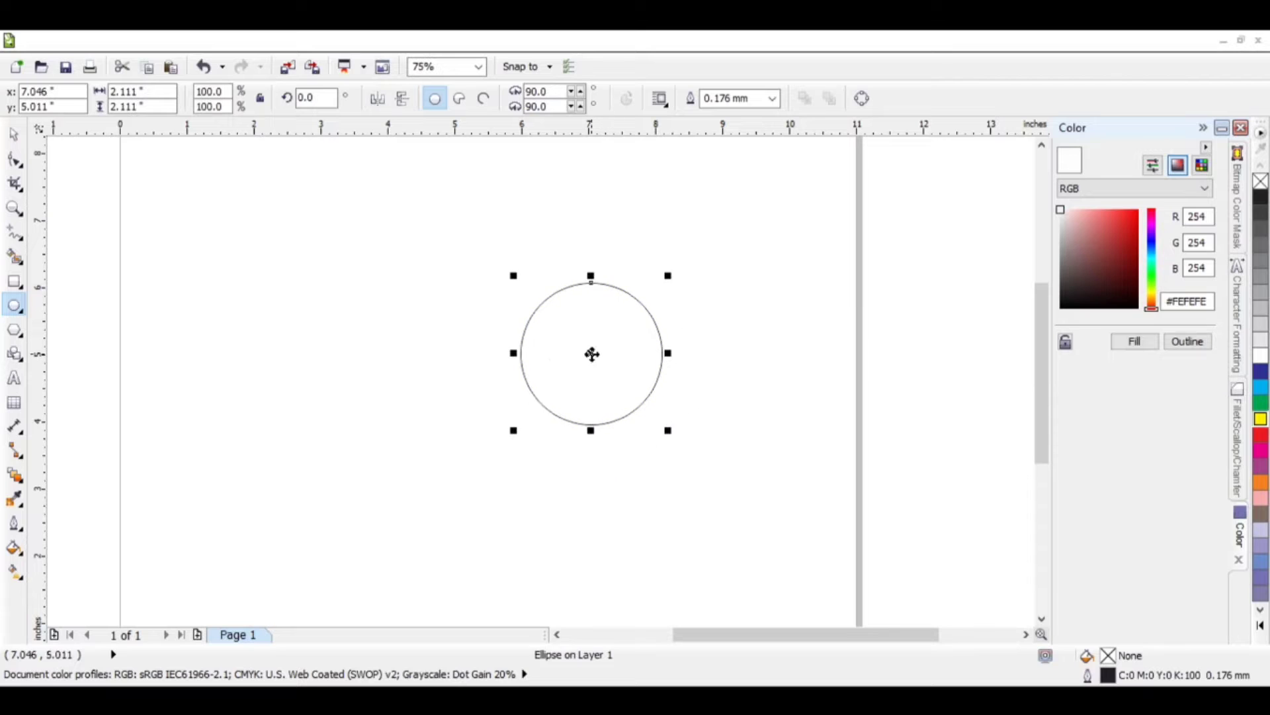
Step: Create a smaller concentric copy of the circle, about 1.72 inches in diameter
{"action": "key", "text": "space"}
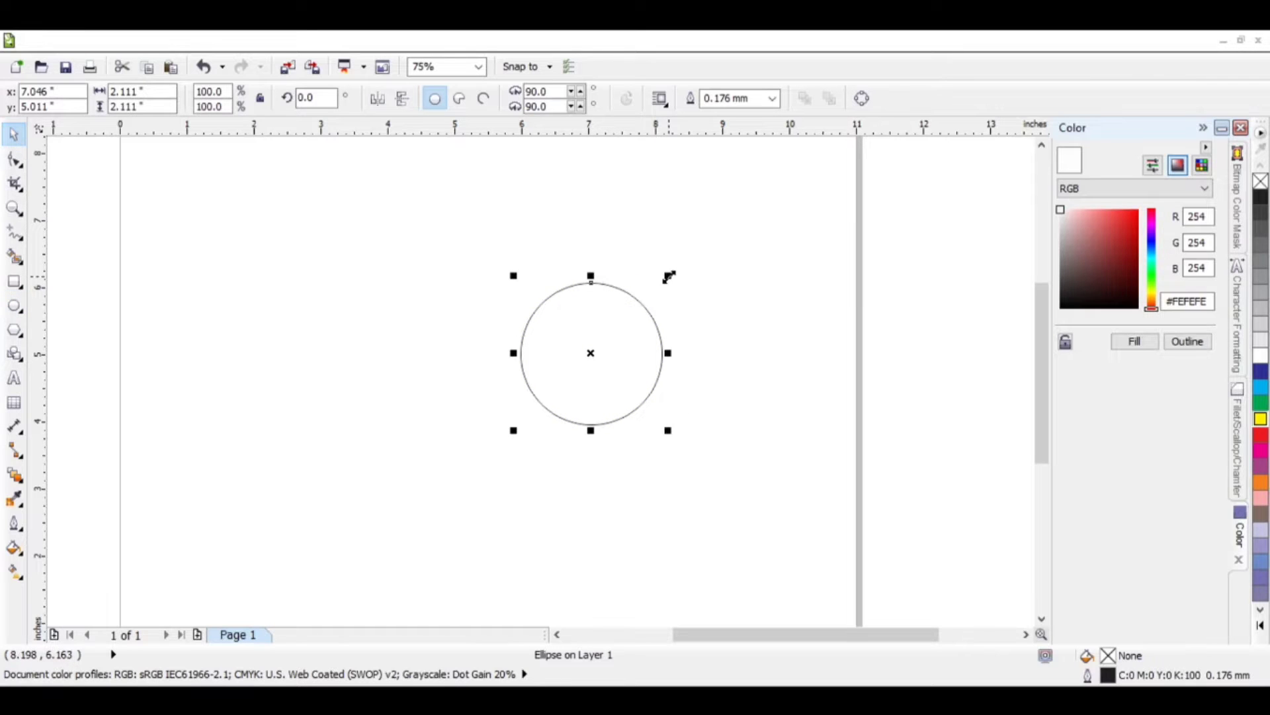
{"action": "left_click_drag", "start_coordinate": [669, 276], "coordinate": [655, 290]}
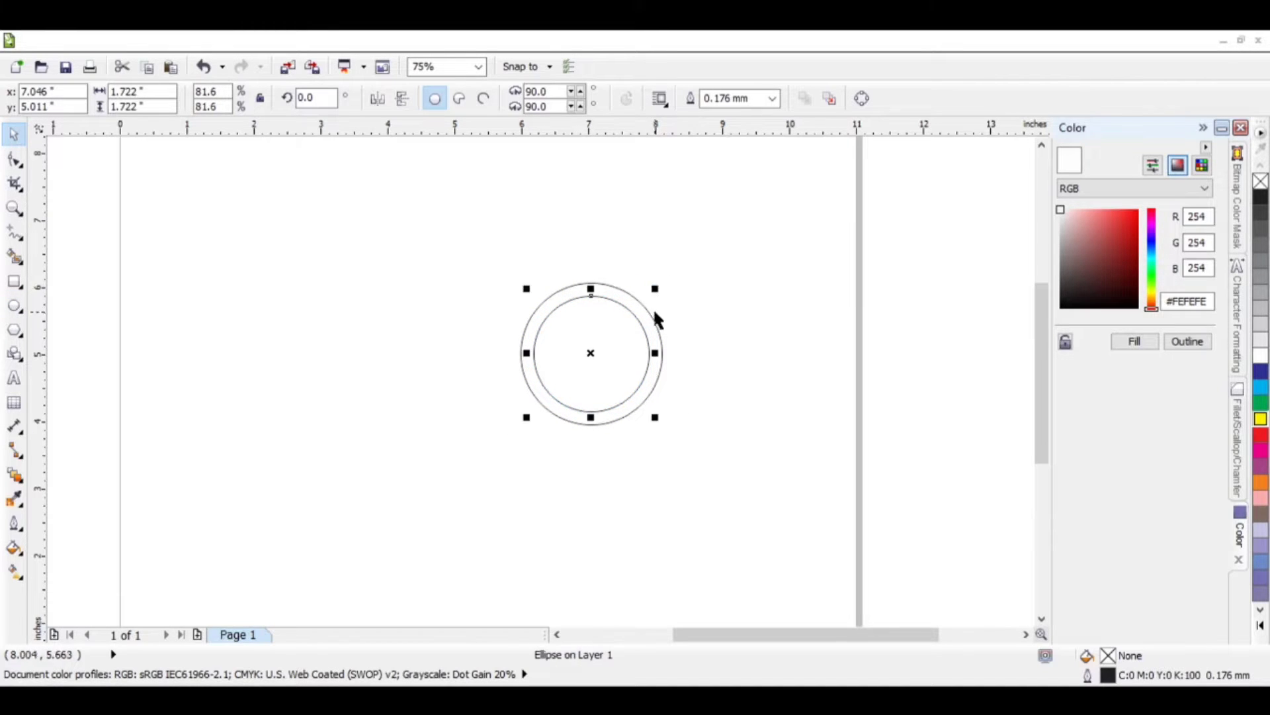
{"action": "left_click", "coordinate": [684, 362]}
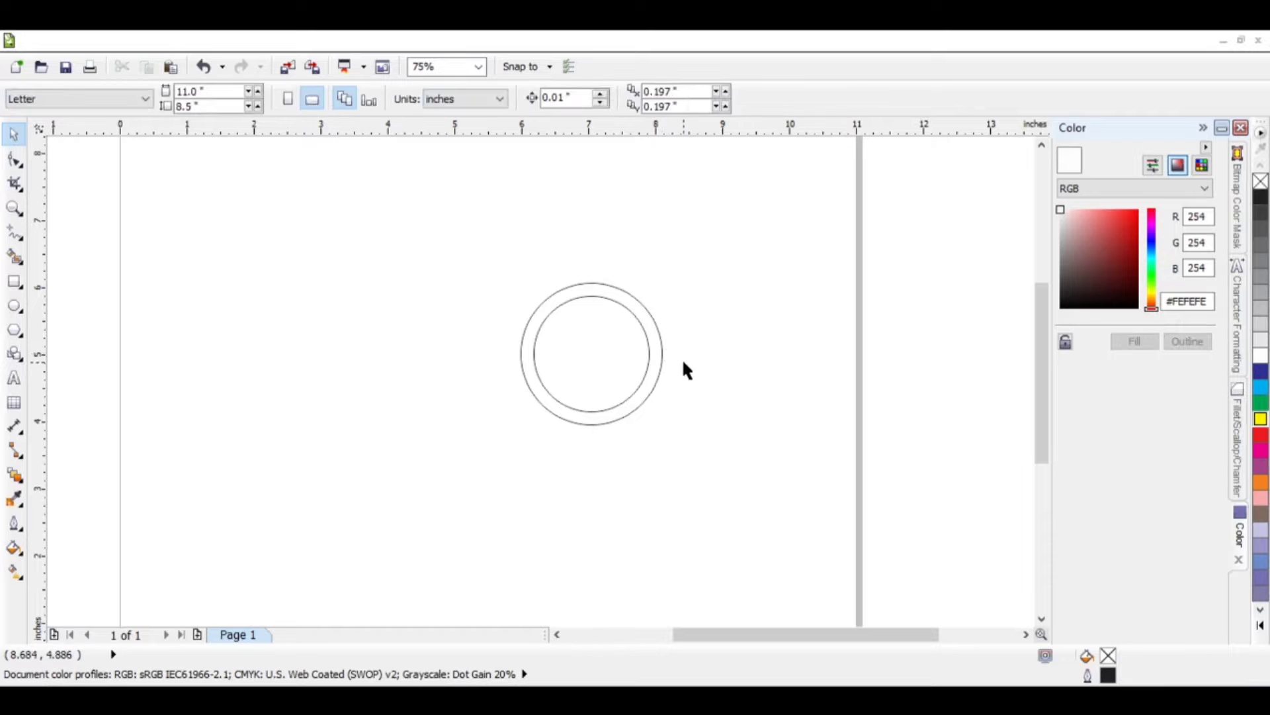
Step: Trim the outer circle with the inner circle, then delete the inner circle to leave a ring
{"action": "left_click", "coordinate": [647, 336]}
{"action": "left_click", "coordinate": [660, 337], "text": "shift"}
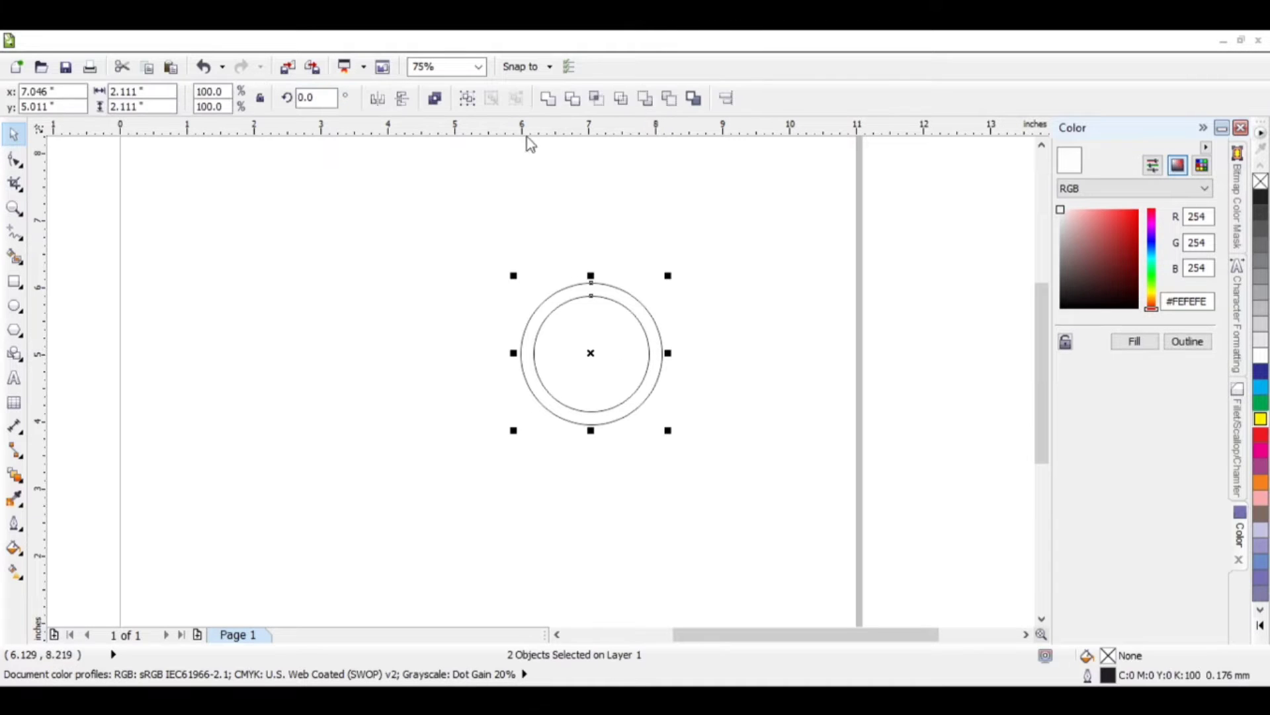
{"action": "left_click", "coordinate": [571, 103]}
{"action": "left_click", "coordinate": [650, 306]}
{"action": "left_click", "coordinate": [629, 334]}
{"action": "left_click_drag", "start_coordinate": [628, 335], "coordinate": [799, 396]}
{"action": "key", "text": "Delete"}
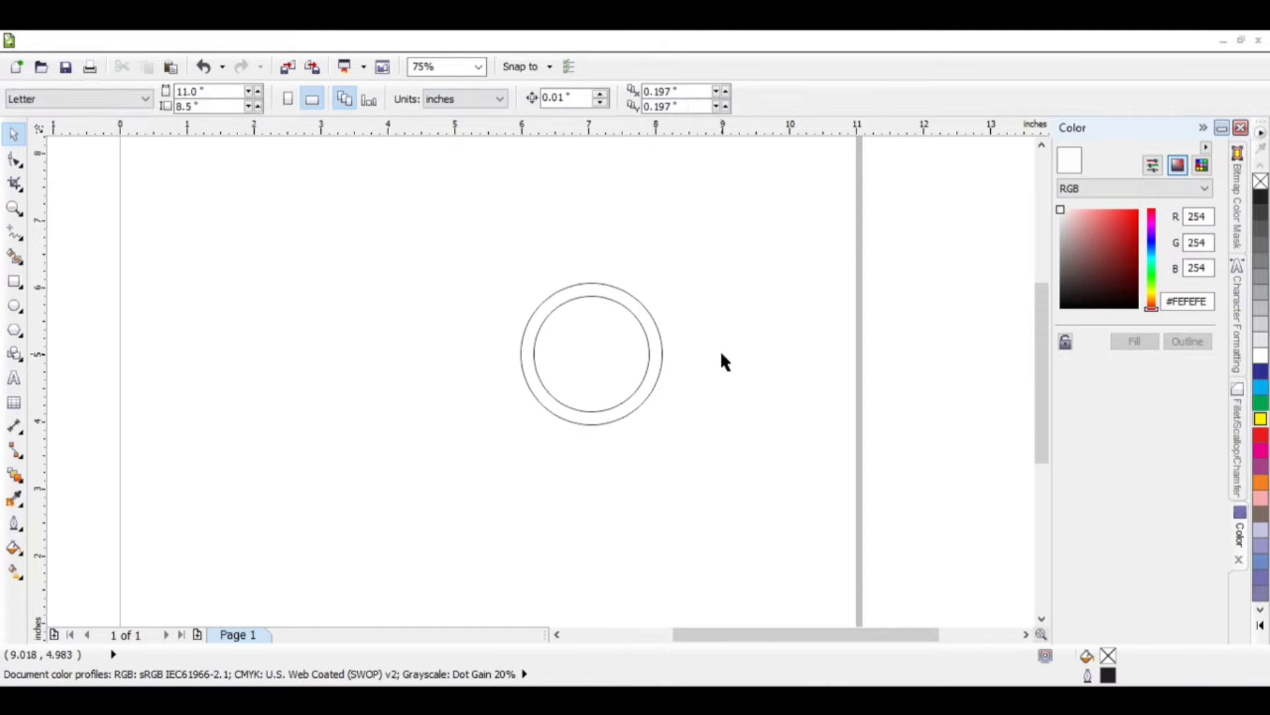
Step: Fill the ring with black and remove its outline
{"action": "left_click", "coordinate": [660, 336]}
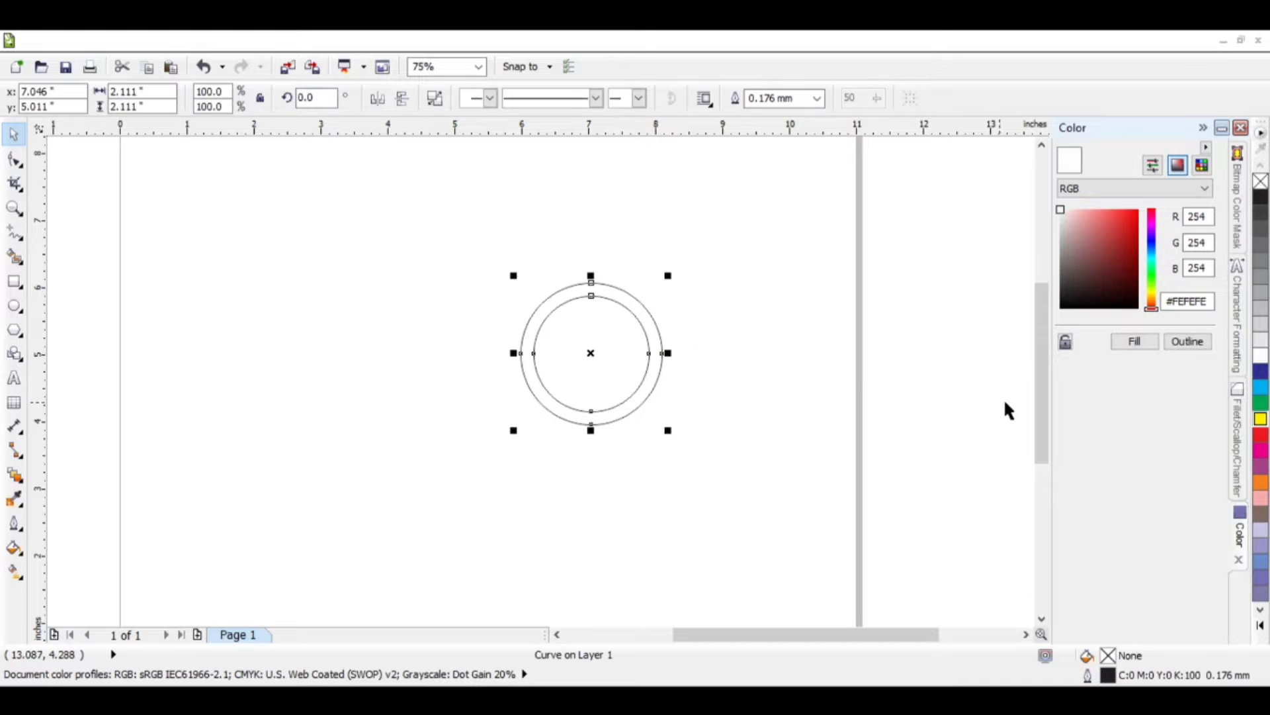
{"action": "left_click", "coordinate": [1261, 196]}
{"action": "right_click", "coordinate": [1261, 181]}
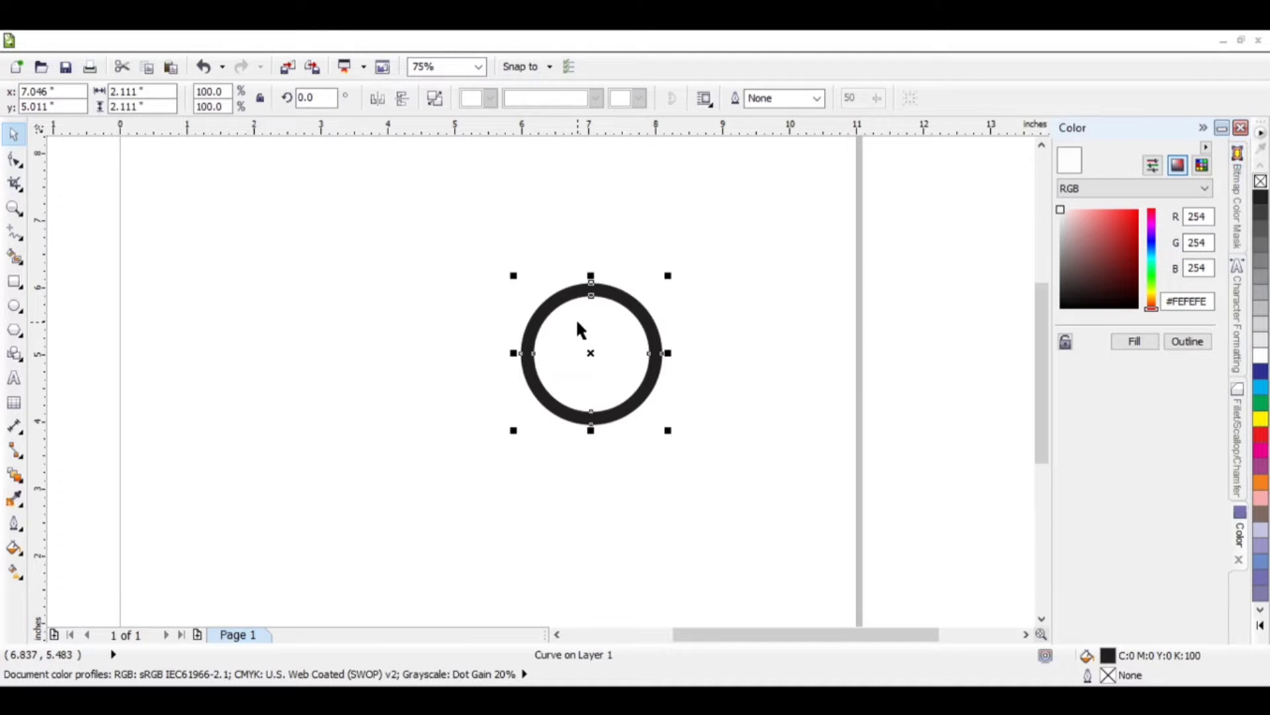
Step: Draw a rectangle about 0.76 by 0.19 inches rightward from the ring's top node, filled red without an outline
{"action": "left_click", "coordinate": [16, 283]}
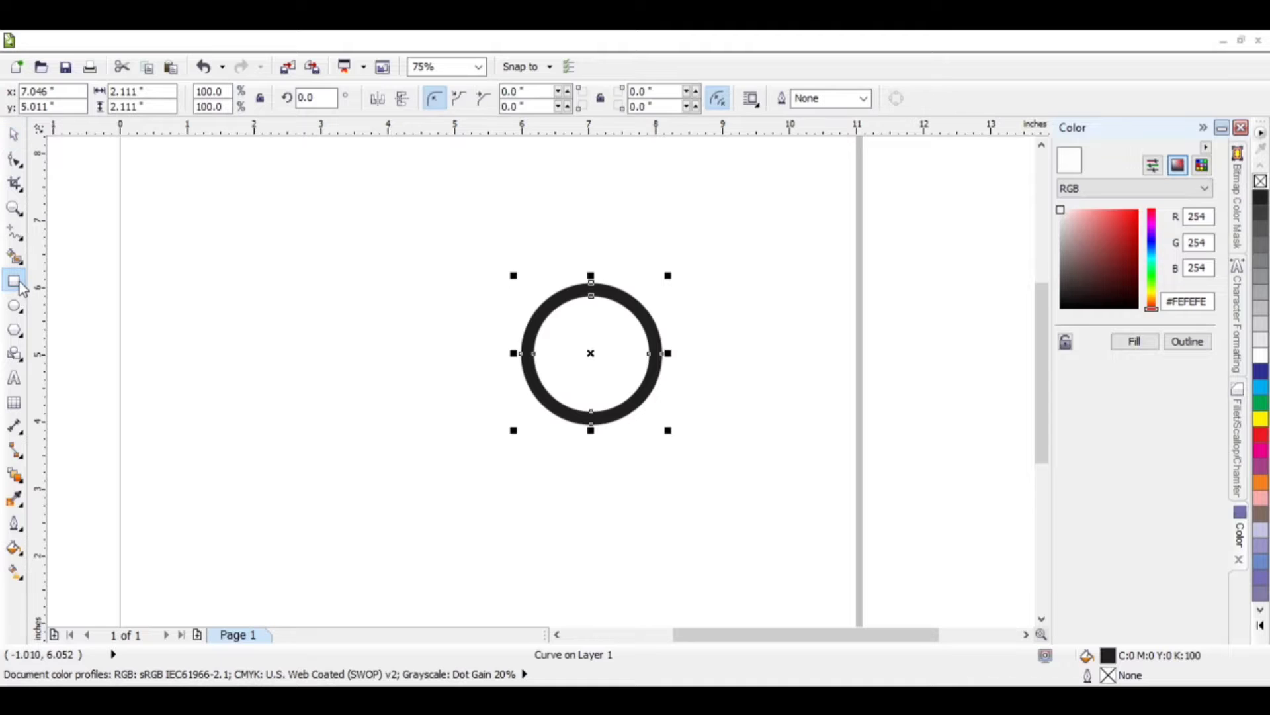
{"action": "scroll", "coordinate": [598, 292], "scroll_direction": "up", "scroll_amount": 3}
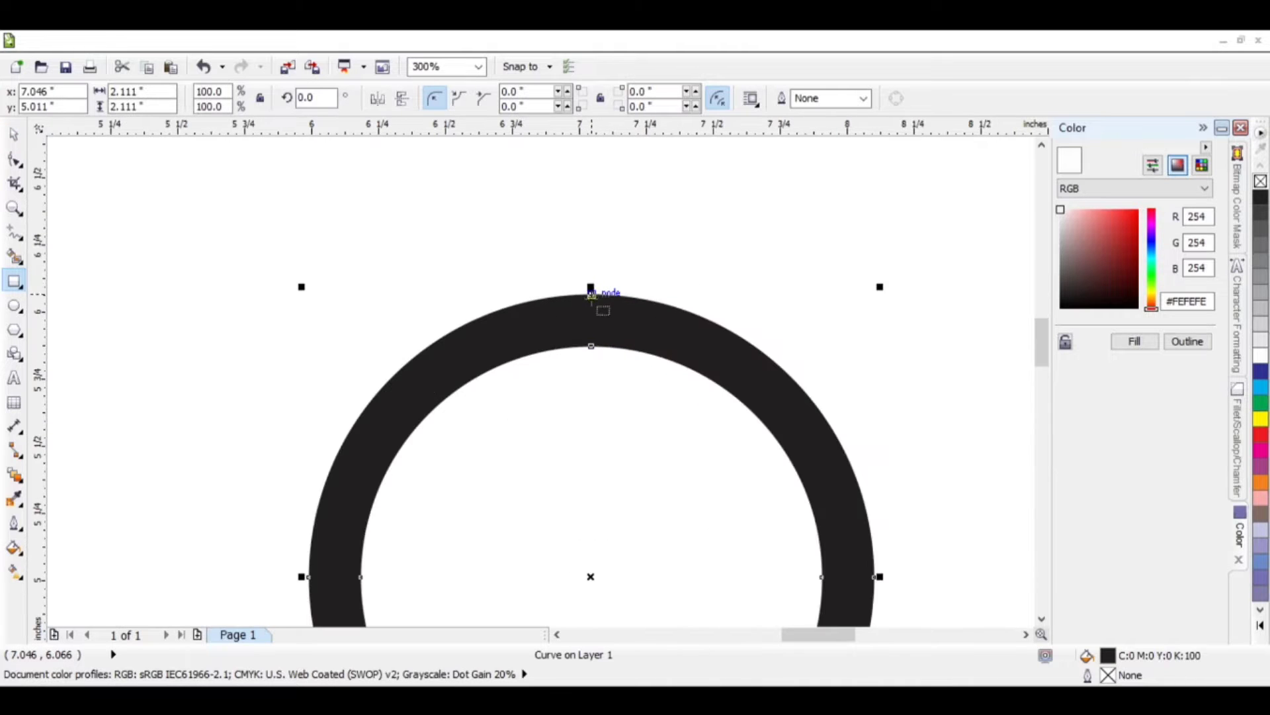
{"action": "left_click_drag", "start_coordinate": [591, 293], "coordinate": [795, 345]}
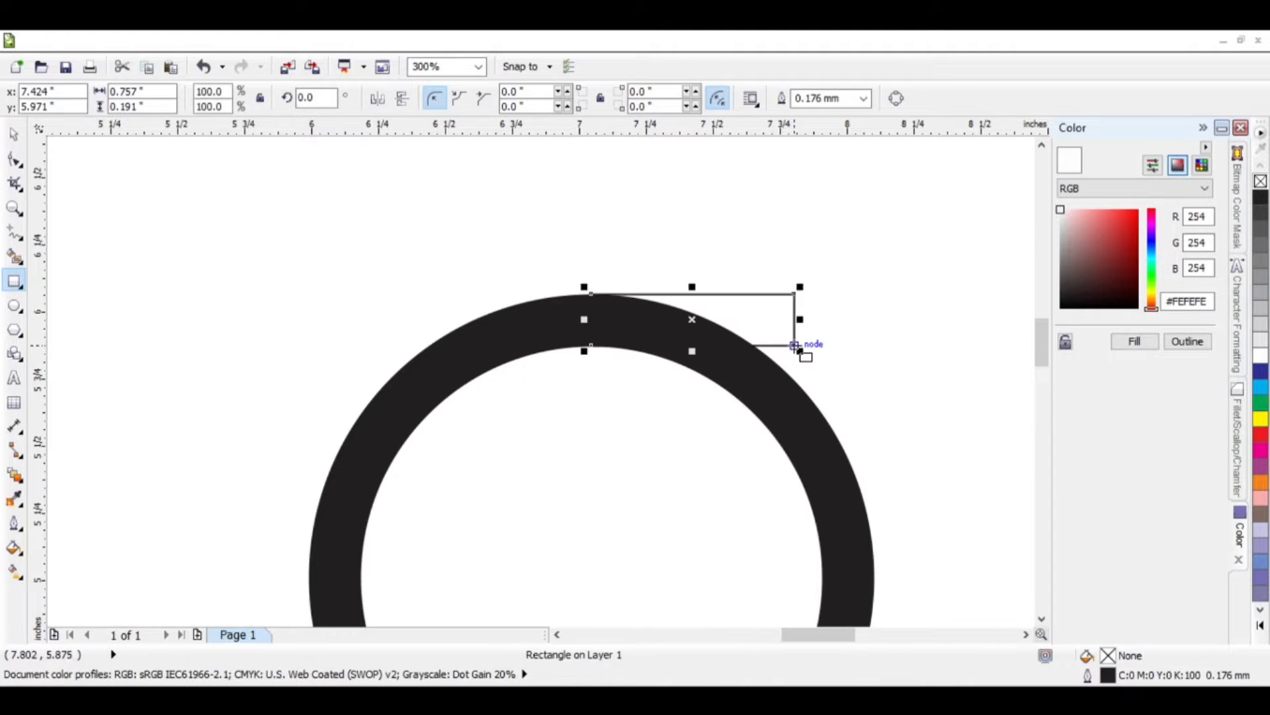
{"action": "left_click", "coordinate": [14, 135]}
{"action": "left_click", "coordinate": [1261, 435]}
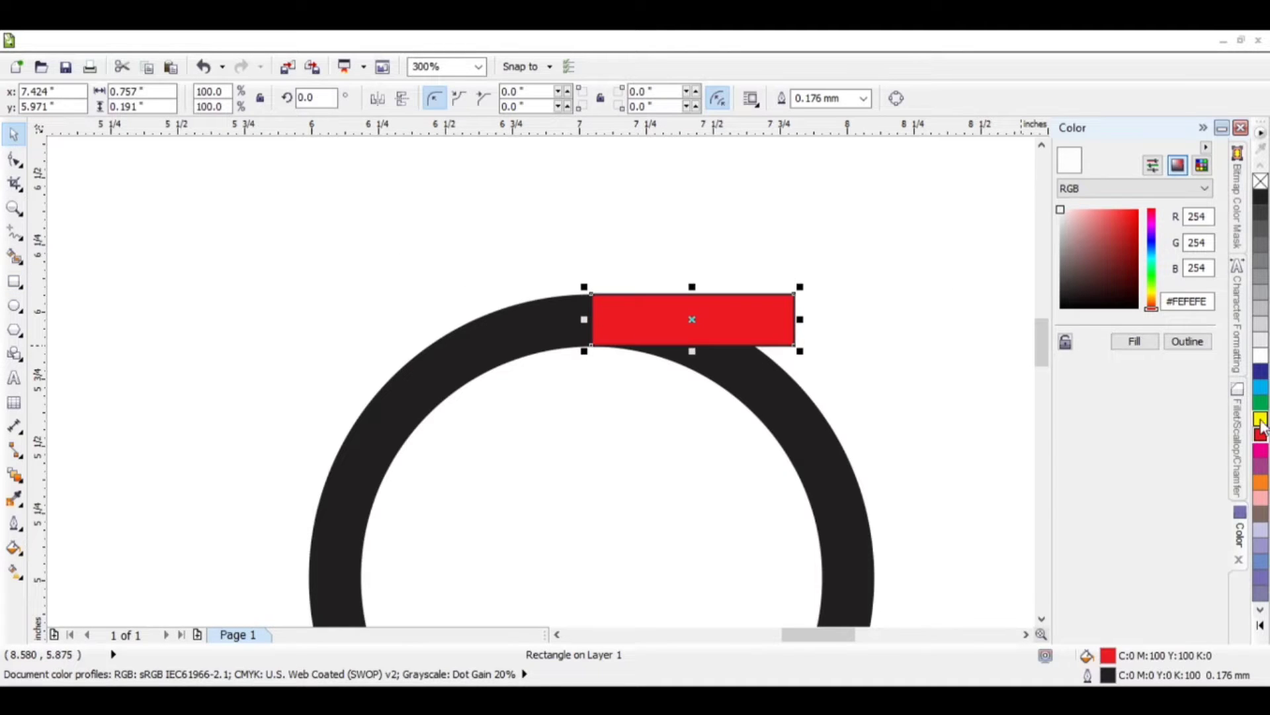
{"action": "right_click", "coordinate": [1260, 185]}
Step: Stretch the red rectangle's lower edge down to the ring's inner edge, making it about 0.194 inches high
{"action": "scroll", "coordinate": [679, 330], "scroll_direction": "up", "scroll_amount": 2}
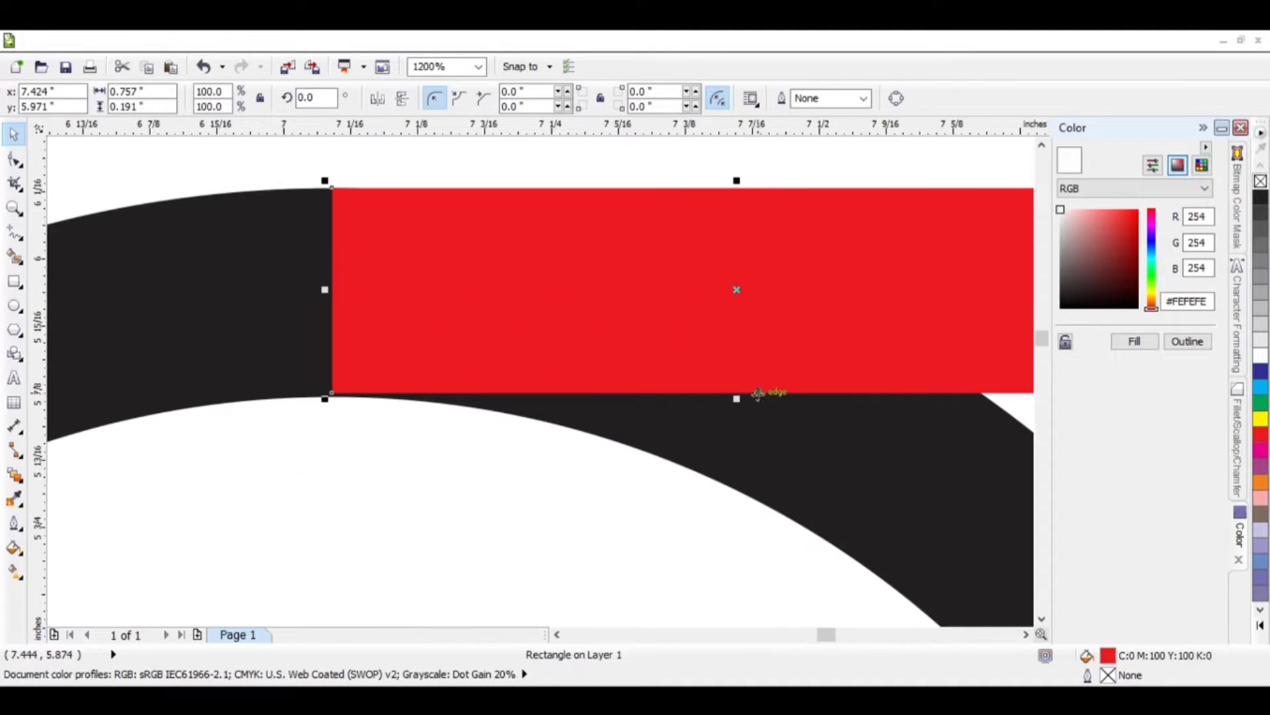
{"action": "left_click_drag", "start_coordinate": [736, 398], "coordinate": [338, 409]}
{"action": "scroll", "coordinate": [831, 354], "scroll_direction": "down", "scroll_amount": 1}
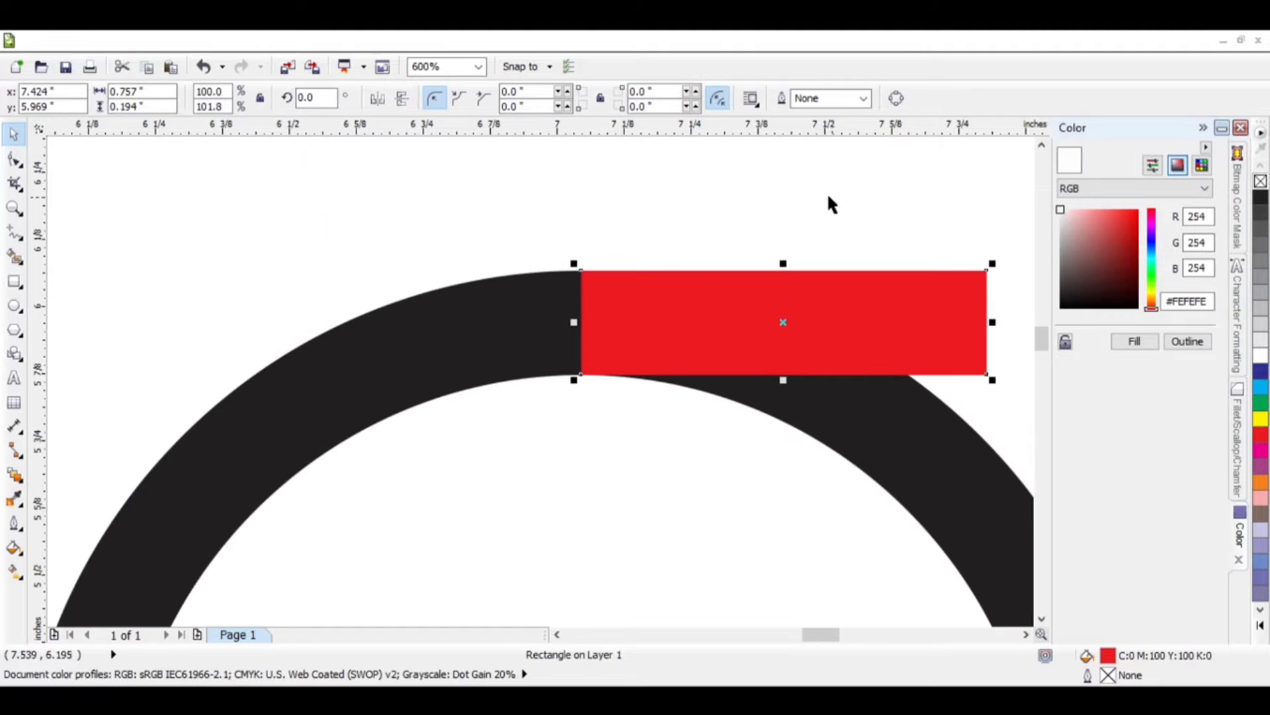
Step: Round the red rectangle's lower-right corner with a value of 10 and widen the bar to about 1.06 inches
{"action": "left_click", "coordinate": [671, 104]}
{"action": "type", "text": "10"}
{"action": "key", "text": "Return"}
{"action": "scroll", "coordinate": [982, 333], "scroll_direction": "down", "scroll_amount": 1}
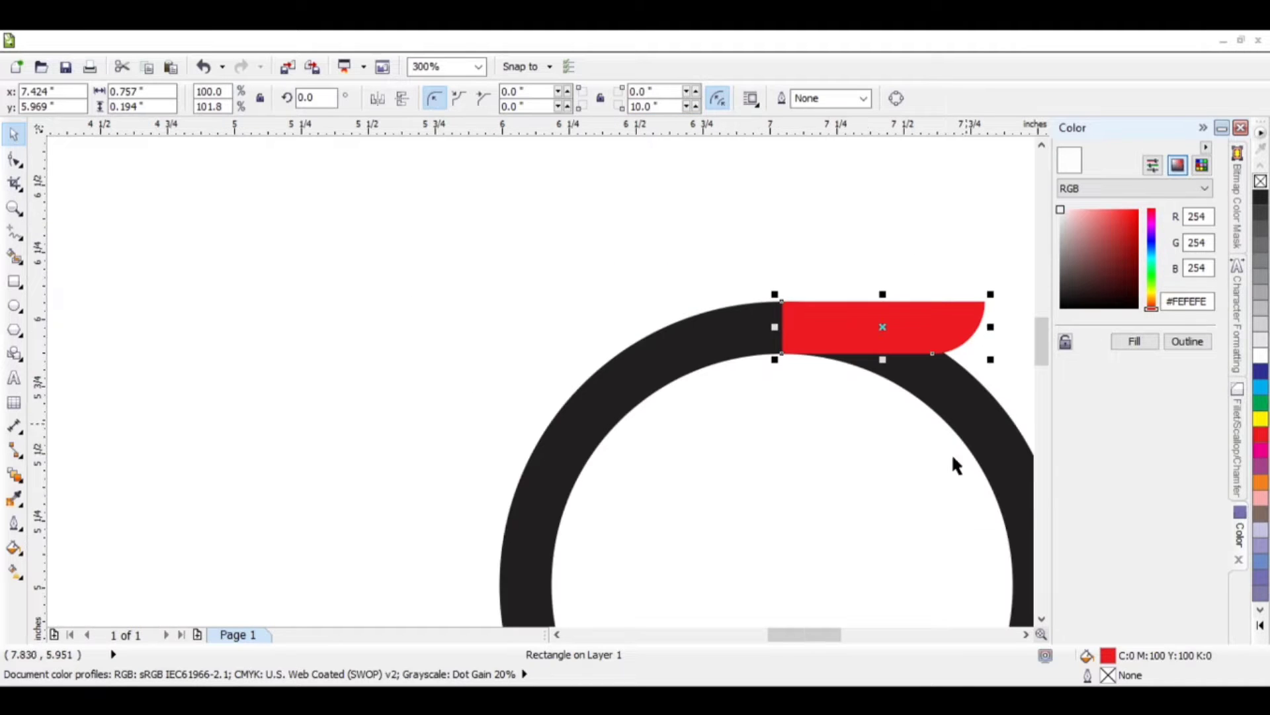
{"action": "left_click", "coordinate": [1025, 634]}
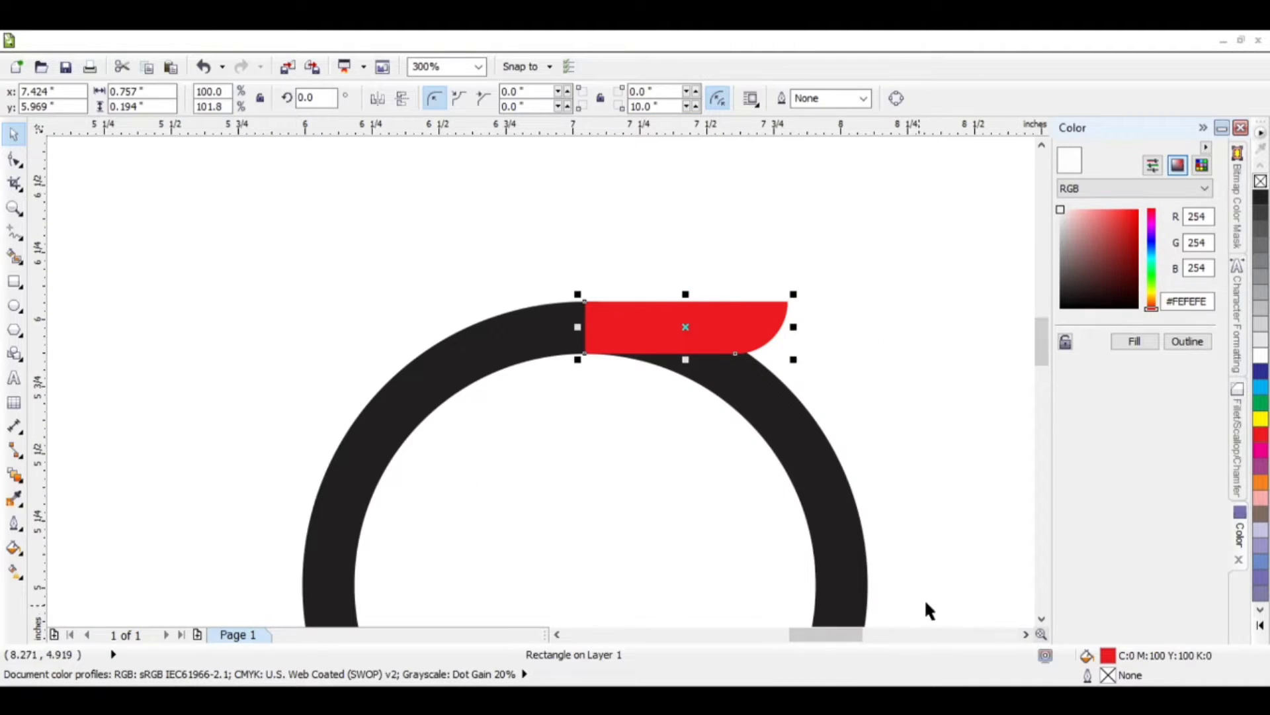
{"action": "left_click_drag", "start_coordinate": [794, 327], "coordinate": [876, 331]}
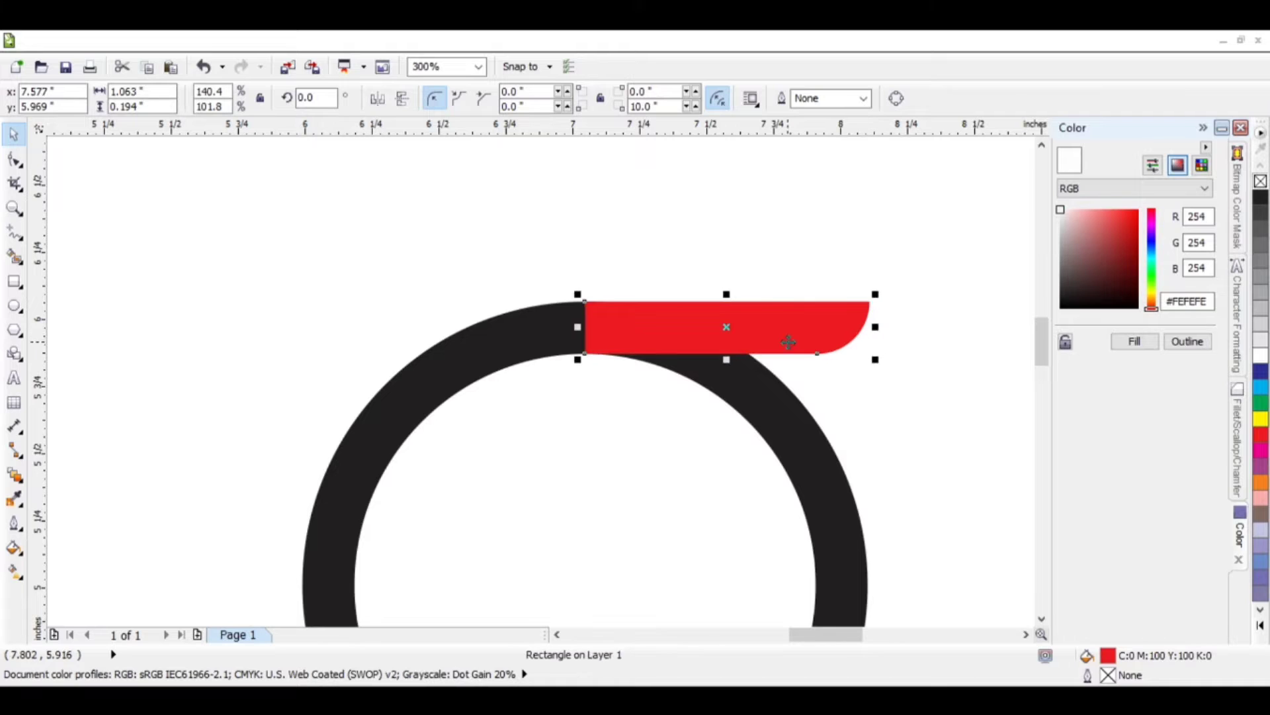
Step: Weld the black ring and the red bar into a single red shape
{"action": "left_click", "coordinate": [673, 434]}
{"action": "left_click", "coordinate": [794, 454]}
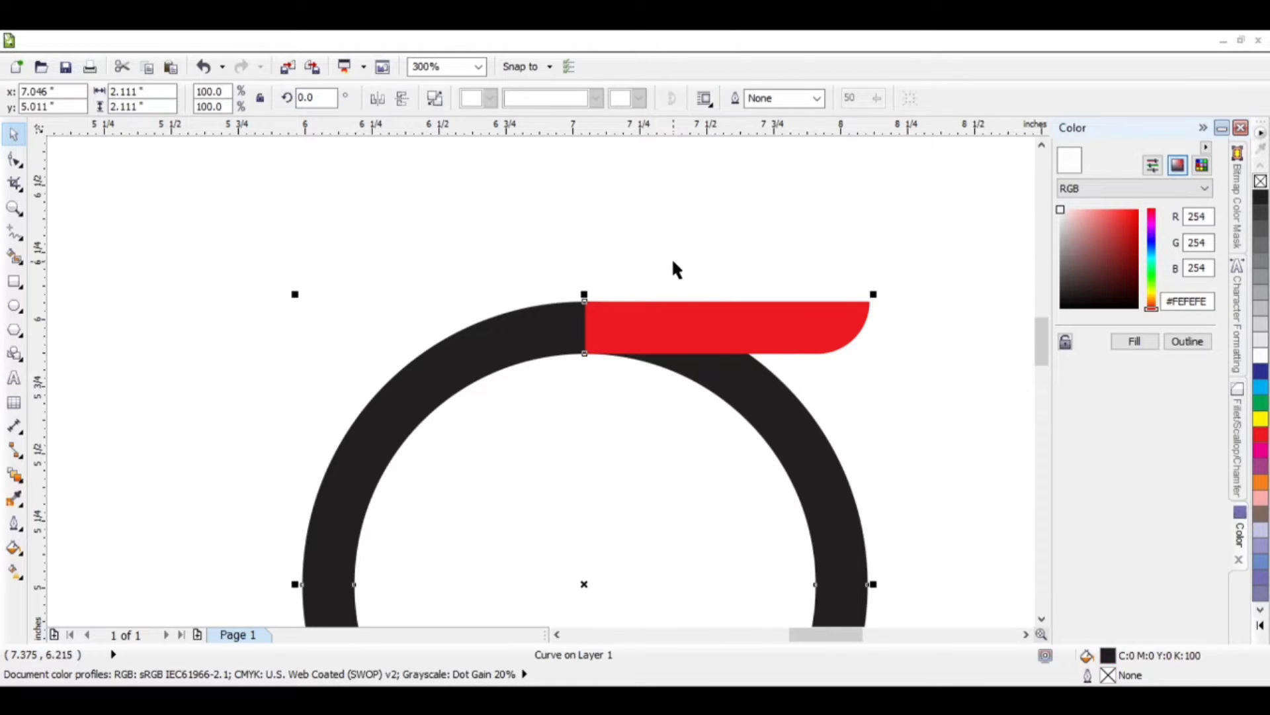
{"action": "left_click", "coordinate": [760, 336], "text": "shift"}
{"action": "left_click", "coordinate": [549, 99]}
{"action": "left_click", "coordinate": [862, 407]}
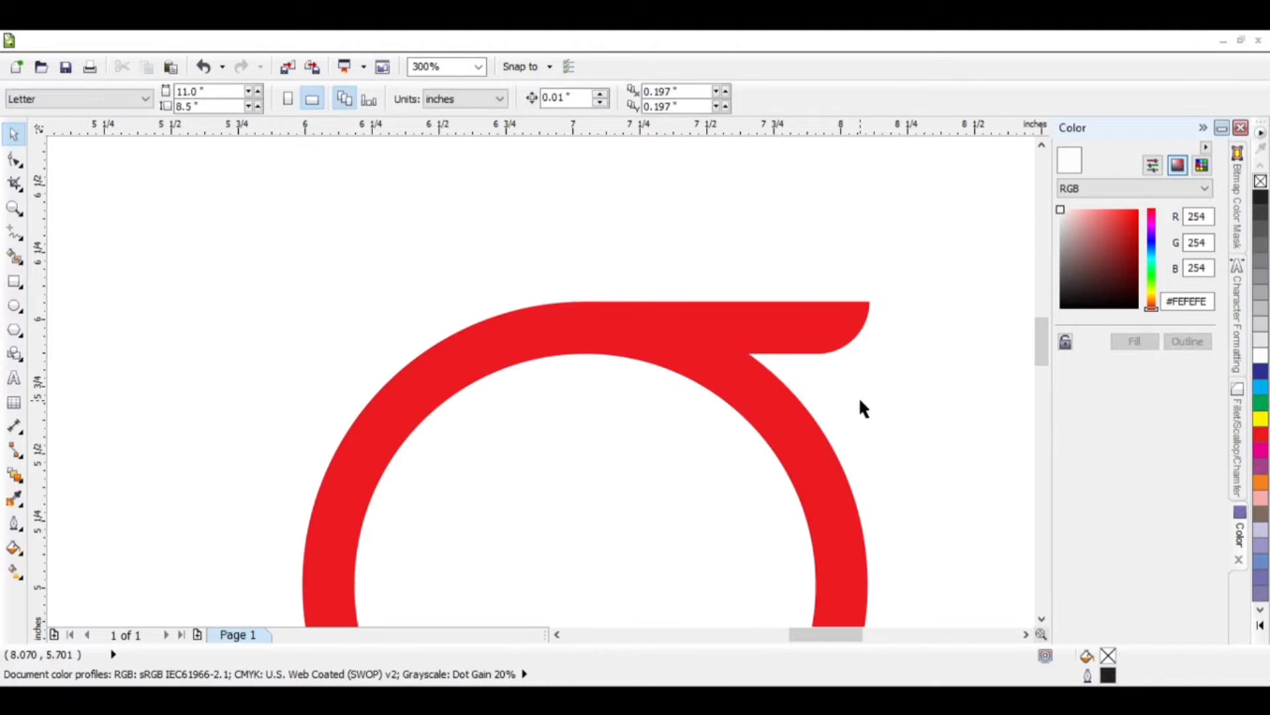
{"action": "scroll", "coordinate": [860, 400], "scroll_direction": "down", "scroll_amount": 1}
{"action": "left_click_drag", "start_coordinate": [1041, 362], "coordinate": [1042, 380]}
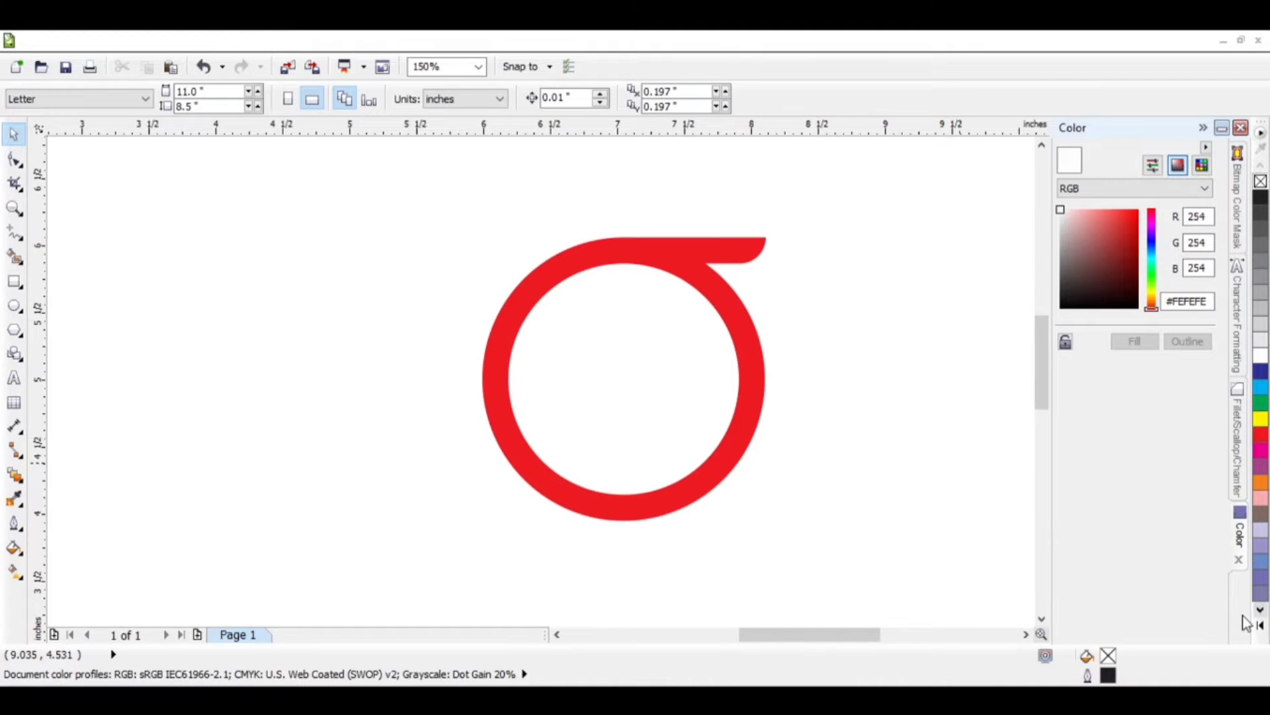
Step: Draw a circle about 1.21 inches in diameter to the right of the red shape
{"action": "left_click", "coordinate": [15, 306]}
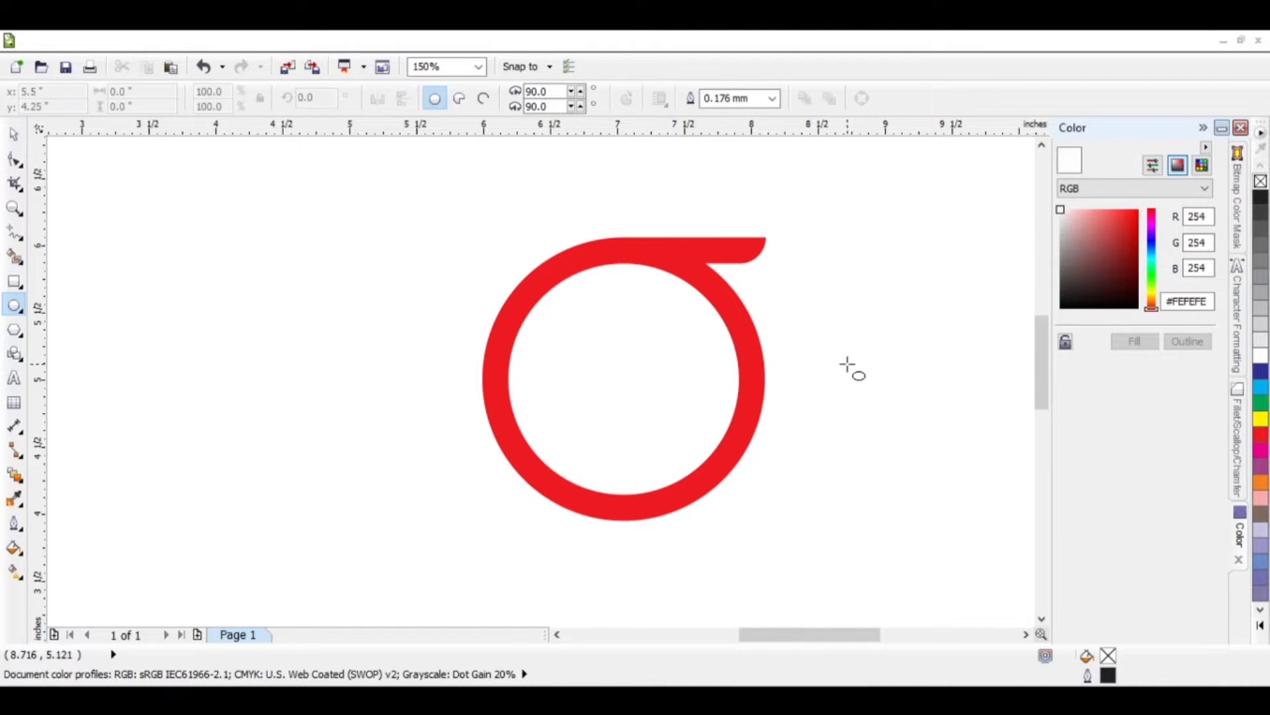
{"action": "left_click", "coordinate": [1027, 636]}
{"action": "left_click", "coordinate": [1027, 636]}
{"action": "left_click", "coordinate": [1028, 636]}
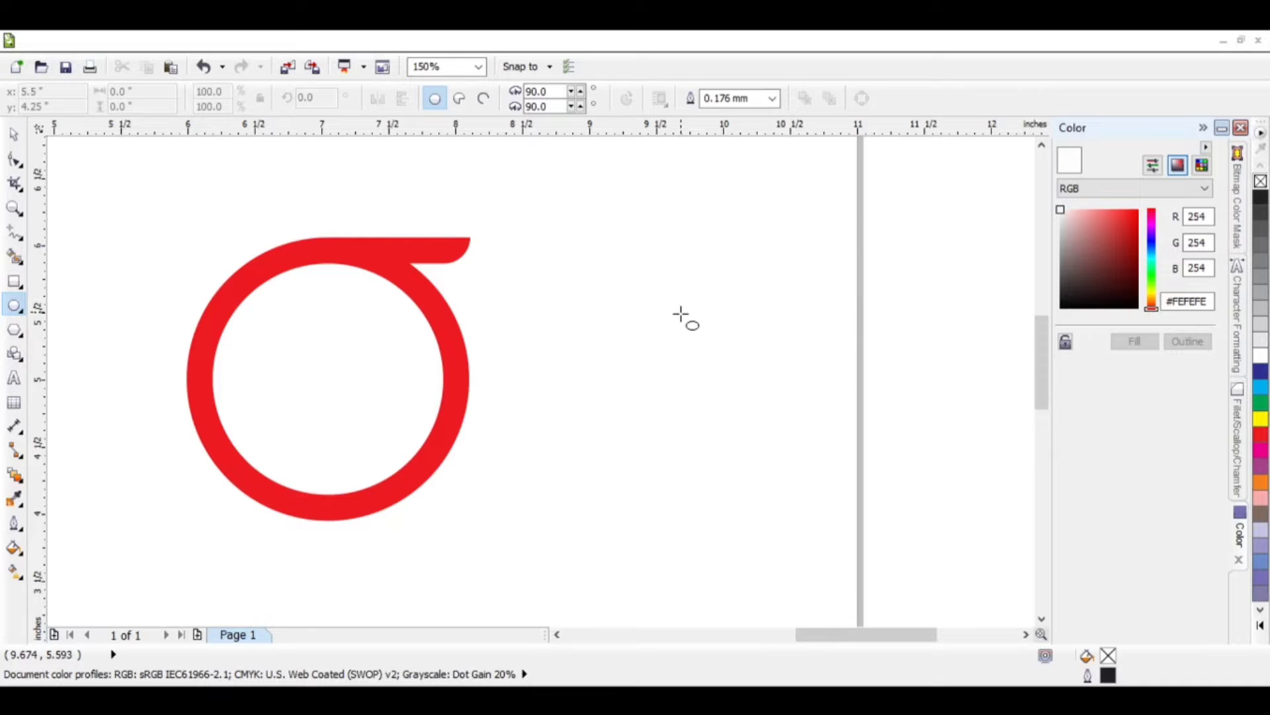
{"action": "left_click_drag", "start_coordinate": [632, 288], "coordinate": [755, 449]}
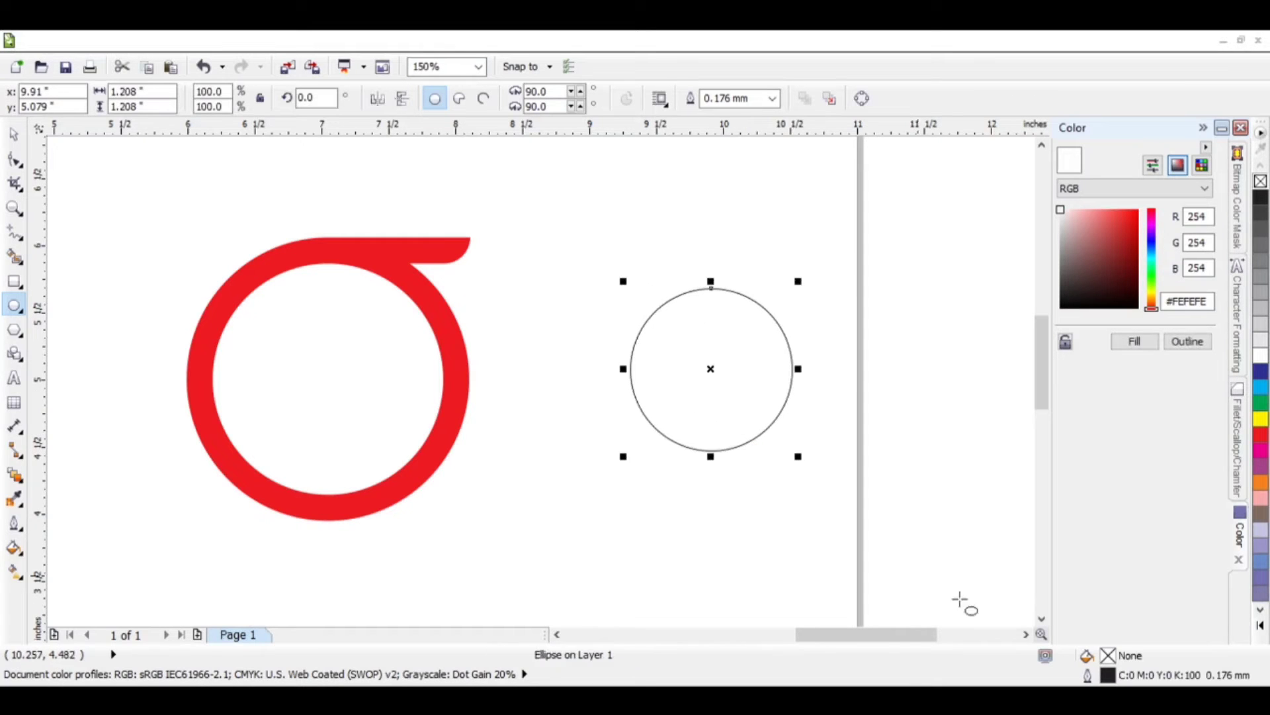
Step: Create a smaller concentric copy inside the circle beside the red shape
{"action": "left_click", "coordinate": [16, 135]}
{"action": "left_click_drag", "start_coordinate": [798, 281], "coordinate": [782, 299]}
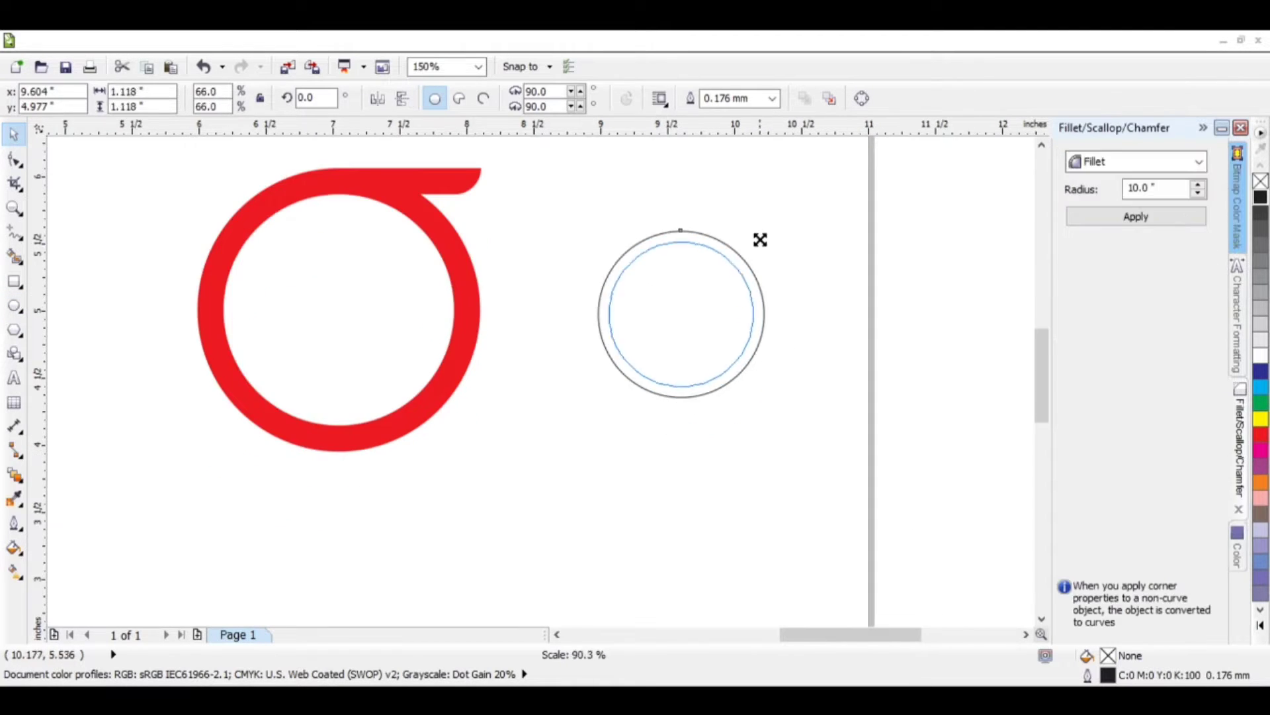
{"action": "left_click_drag", "start_coordinate": [761, 239], "coordinate": [754, 248]}
{"action": "right_click", "coordinate": [754, 248]}
{"action": "left_click", "coordinate": [821, 319]}
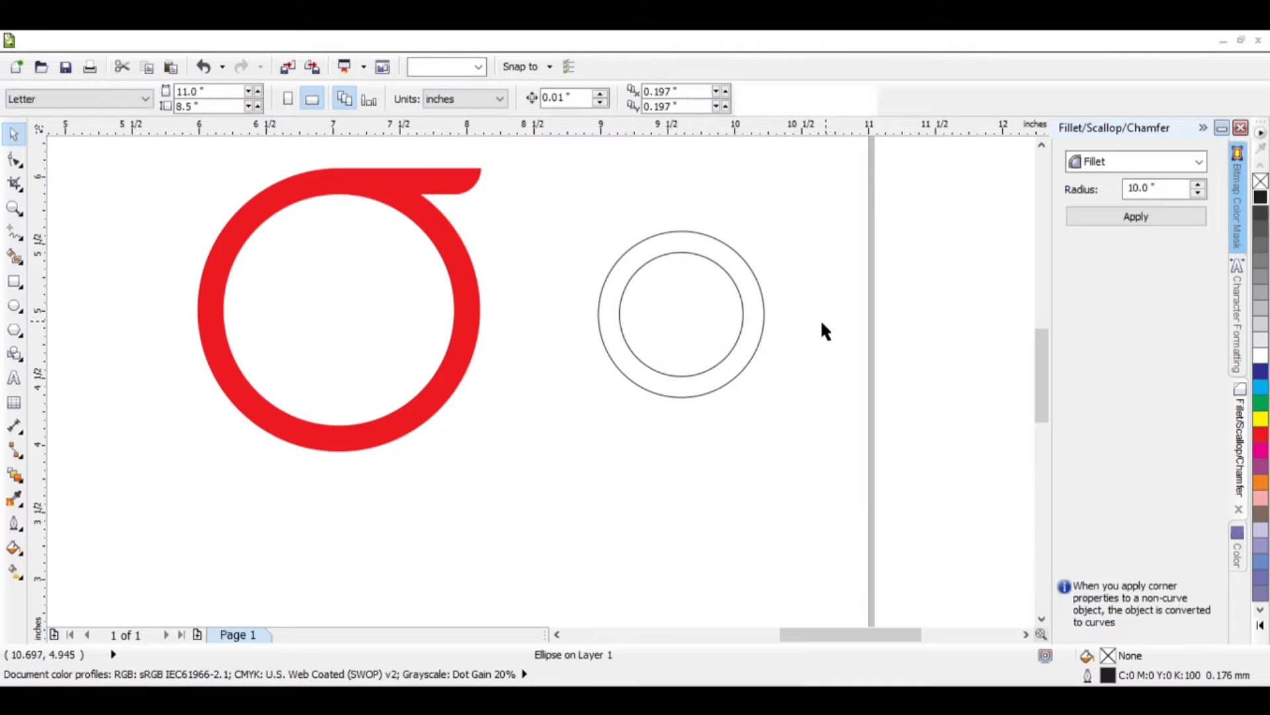
Step: Make a small copy of the circle, about 0.32 inches wide, over the left side of the concentric circles
{"action": "left_click", "coordinate": [14, 306]}
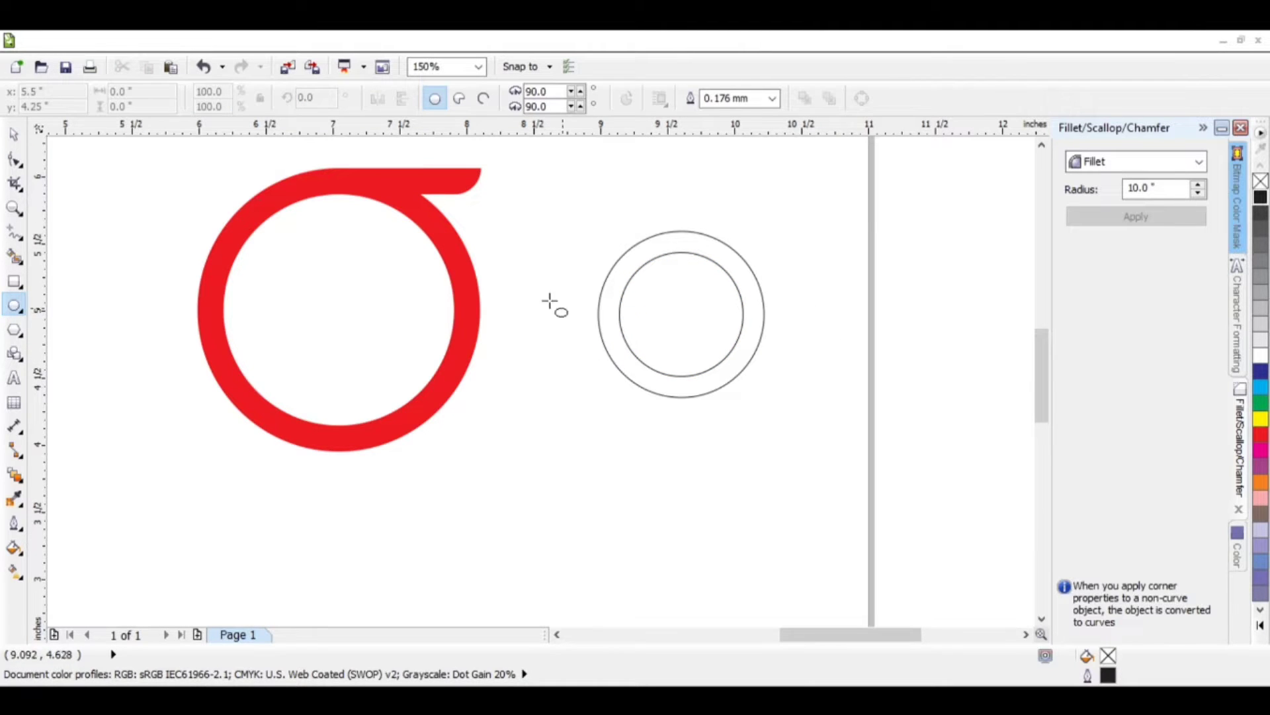
{"action": "left_click", "coordinate": [13, 135]}
{"action": "left_click_drag", "start_coordinate": [712, 320], "coordinate": [671, 366]}
{"action": "right_click", "coordinate": [672, 366]}
{"action": "left_click_drag", "start_coordinate": [709, 431], "coordinate": [632, 349]}
{"action": "scroll", "coordinate": [641, 288], "scroll_direction": "up", "scroll_amount": 2}
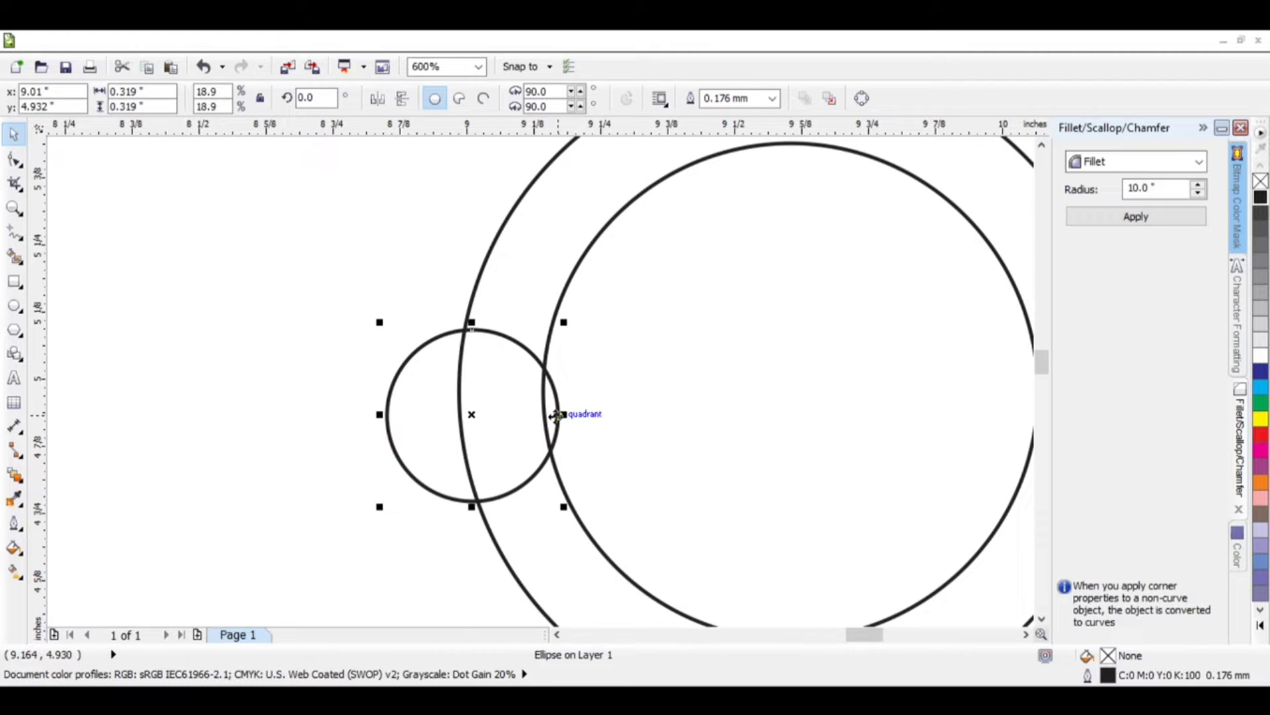
Step: Shrink the small circle to about 0.154 inches and fit it between the two concentric circles on the left side
{"action": "left_click_drag", "start_coordinate": [555, 415], "coordinate": [549, 368]}
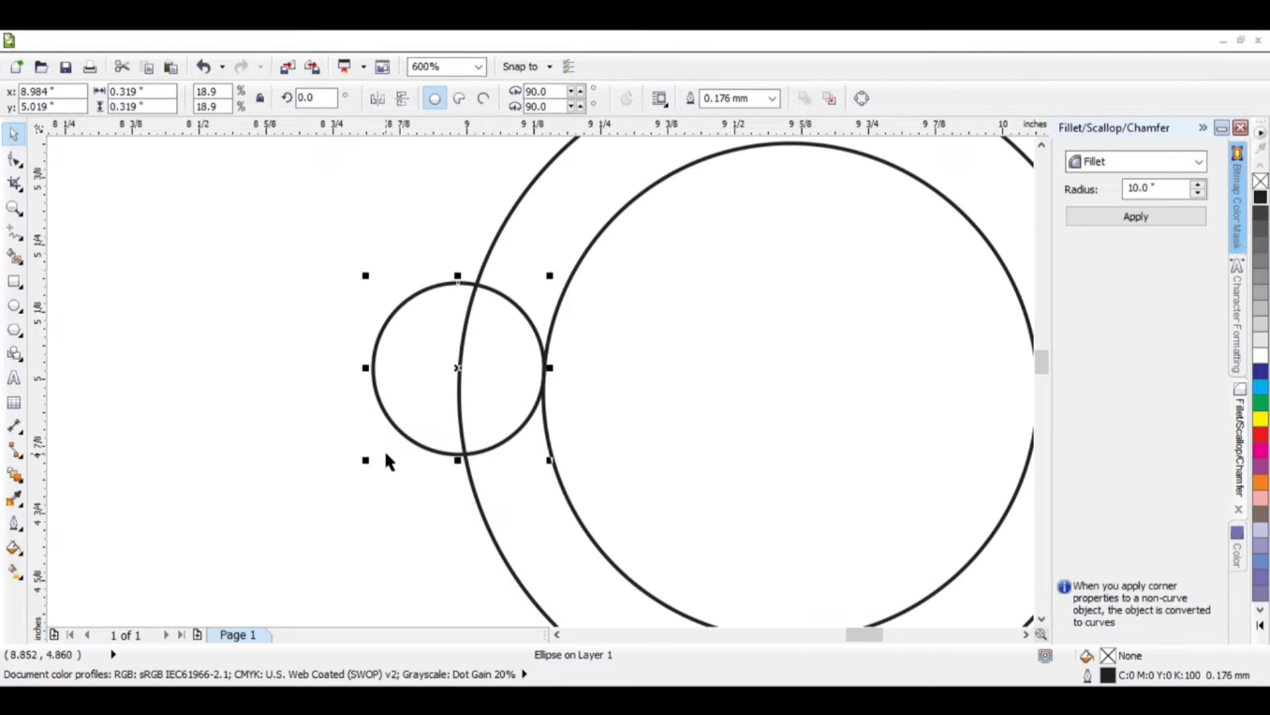
{"action": "left_click_drag", "start_coordinate": [368, 458], "coordinate": [391, 442]}
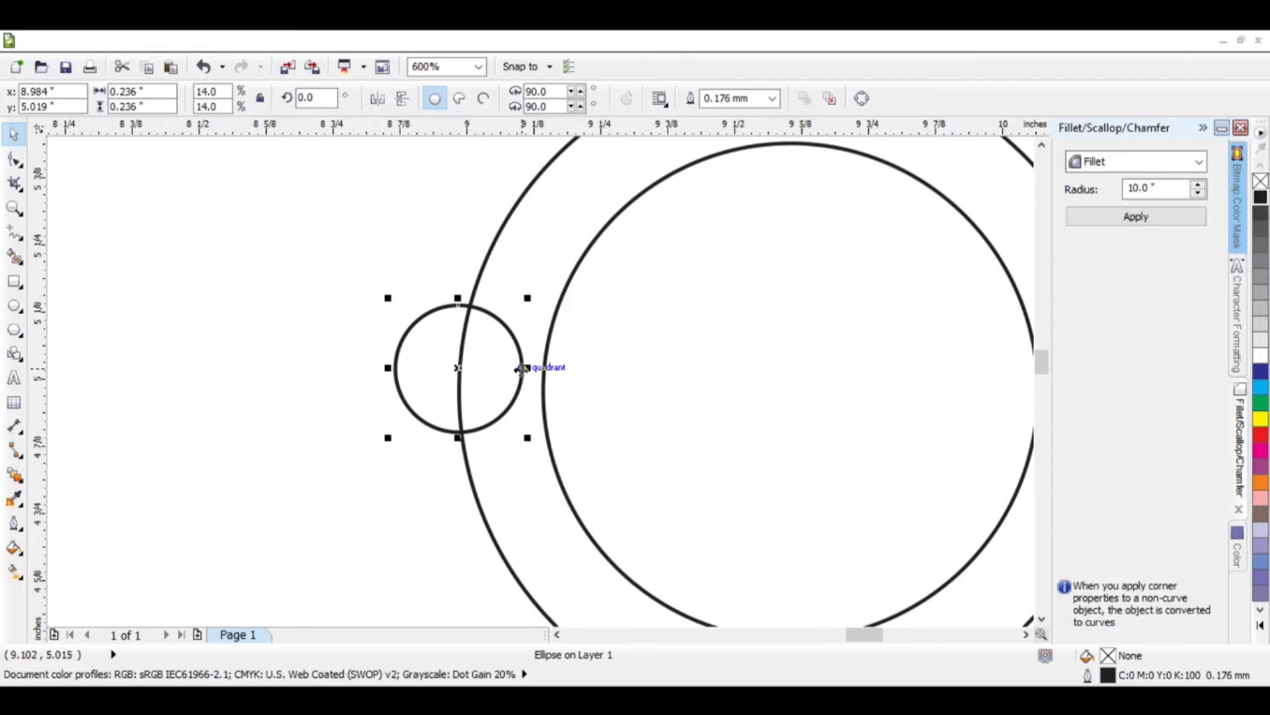
{"action": "left_click_drag", "start_coordinate": [523, 368], "coordinate": [548, 390]}
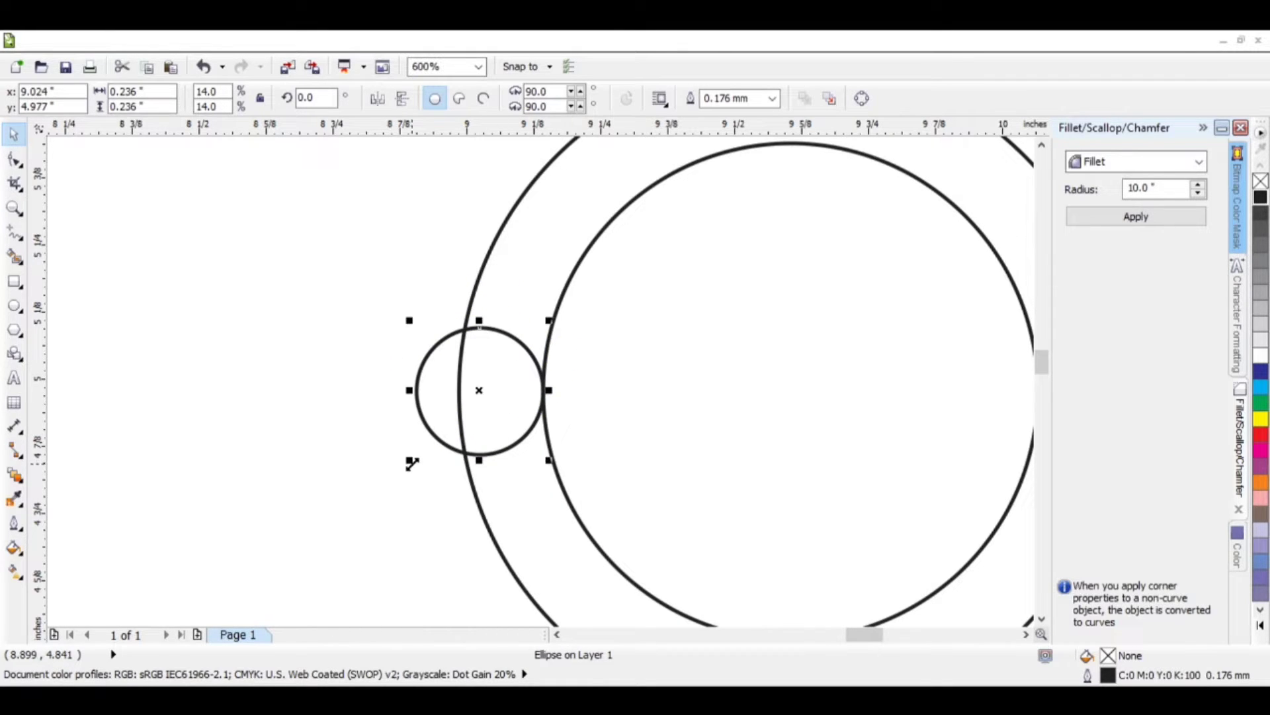
{"action": "left_click_drag", "start_coordinate": [412, 463], "coordinate": [456, 417]}
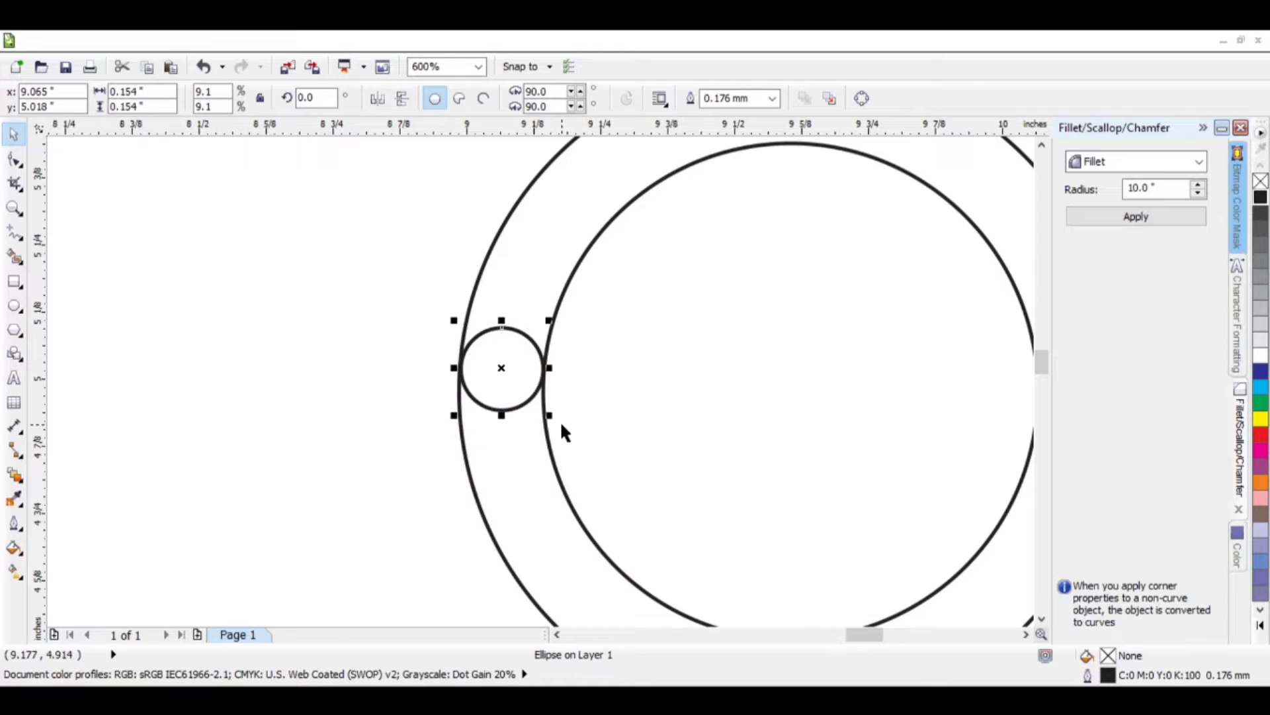
{"action": "scroll", "coordinate": [561, 427], "scroll_direction": "down", "scroll_amount": 1}
Step: Duplicate the small circle to the right side and align it between the two concentric circles
{"action": "left_click_drag", "start_coordinate": [534, 400], "coordinate": [821, 409]}
{"action": "scroll", "coordinate": [821, 408], "scroll_direction": "up", "scroll_amount": 2}
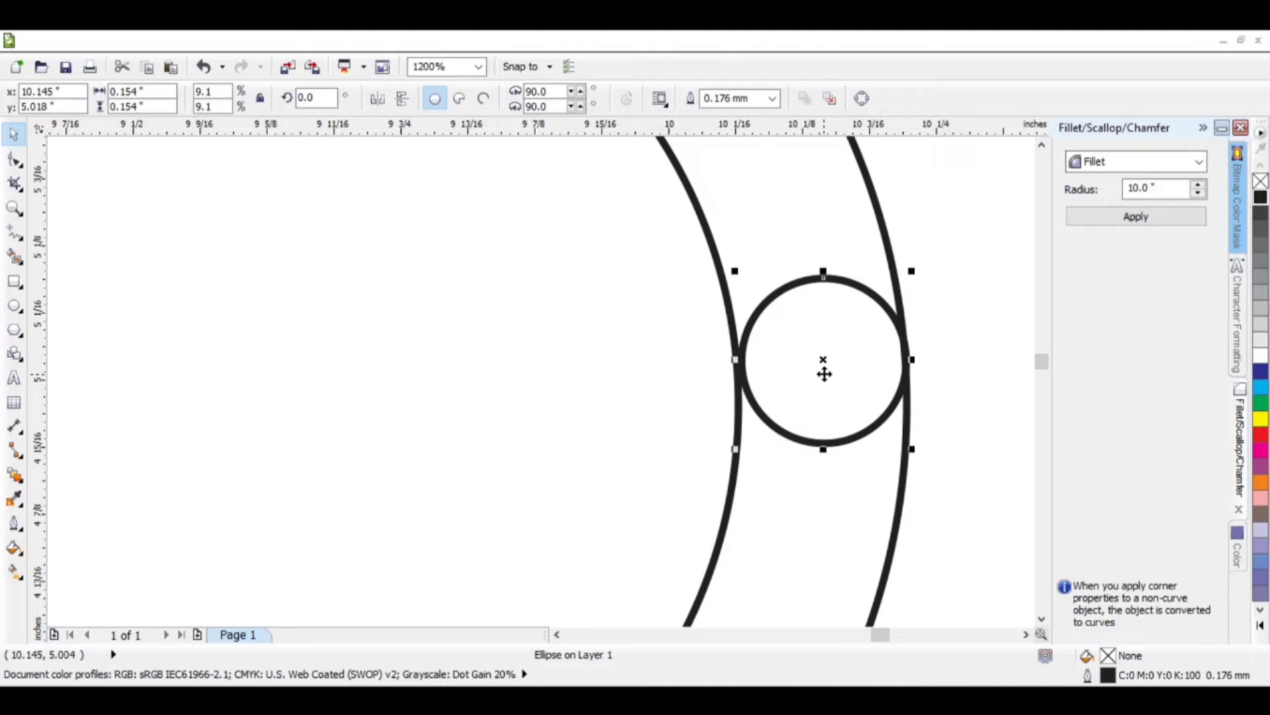
{"action": "left_click_drag", "start_coordinate": [734, 360], "coordinate": [736, 363]}
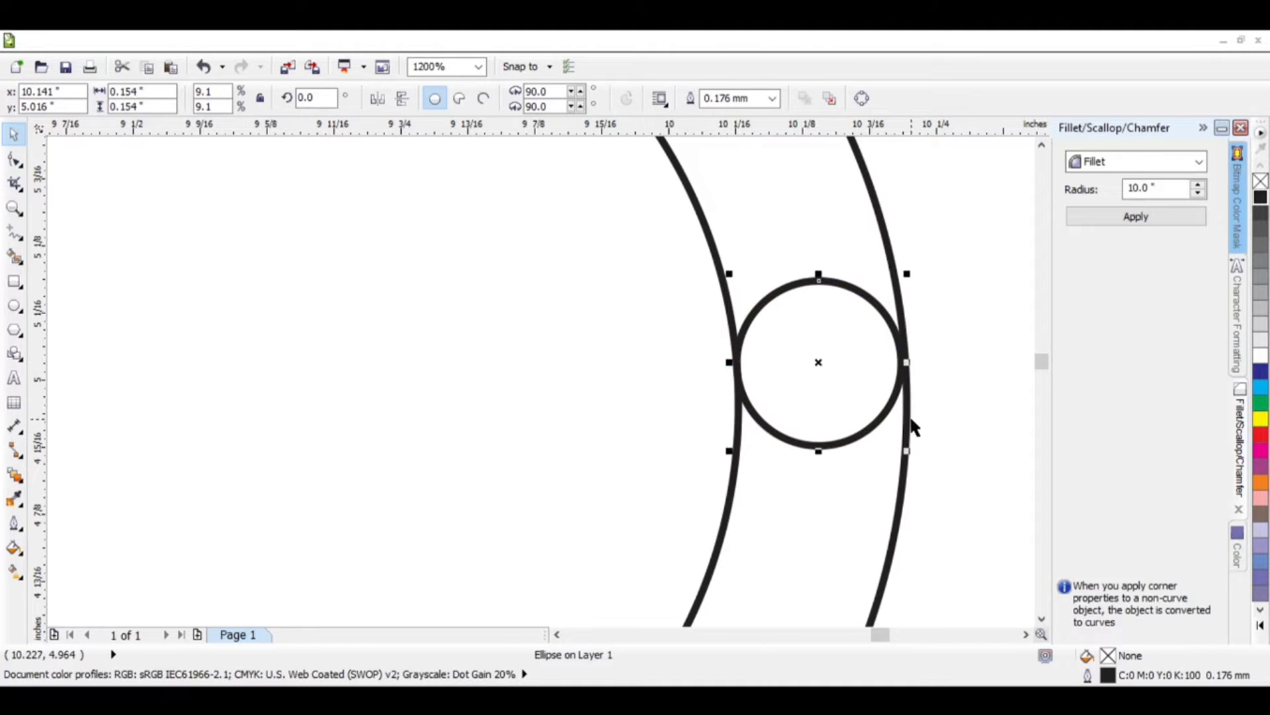
{"action": "left_click", "coordinate": [314, 503]}
{"action": "scroll", "coordinate": [331, 507], "scroll_direction": "down", "scroll_amount": 1}
{"action": "left_click_drag", "start_coordinate": [899, 636], "coordinate": [885, 638]}
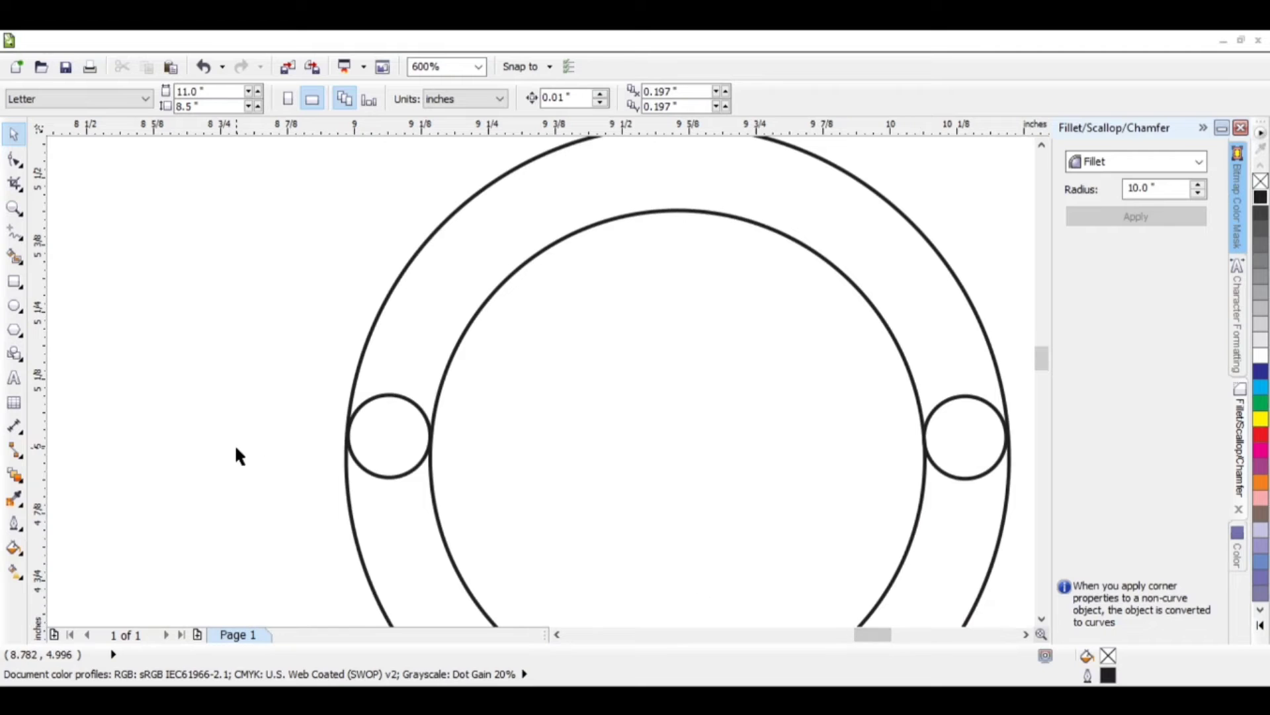
{"action": "left_click", "coordinate": [15, 256]}
{"action": "left_click", "coordinate": [380, 508]}
{"action": "key", "text": "ctrl+z"}
{"action": "left_click", "coordinate": [13, 134]}
Step: Enlarge the small circles to about 0.163 inches and nudge the right one into place between the concentric circles
{"action": "left_click_drag", "start_coordinate": [232, 317], "coordinate": [802, 387]}
{"action": "key", "text": "Left"}
{"action": "key", "text": "Left"}
{"action": "key", "text": "Left"}
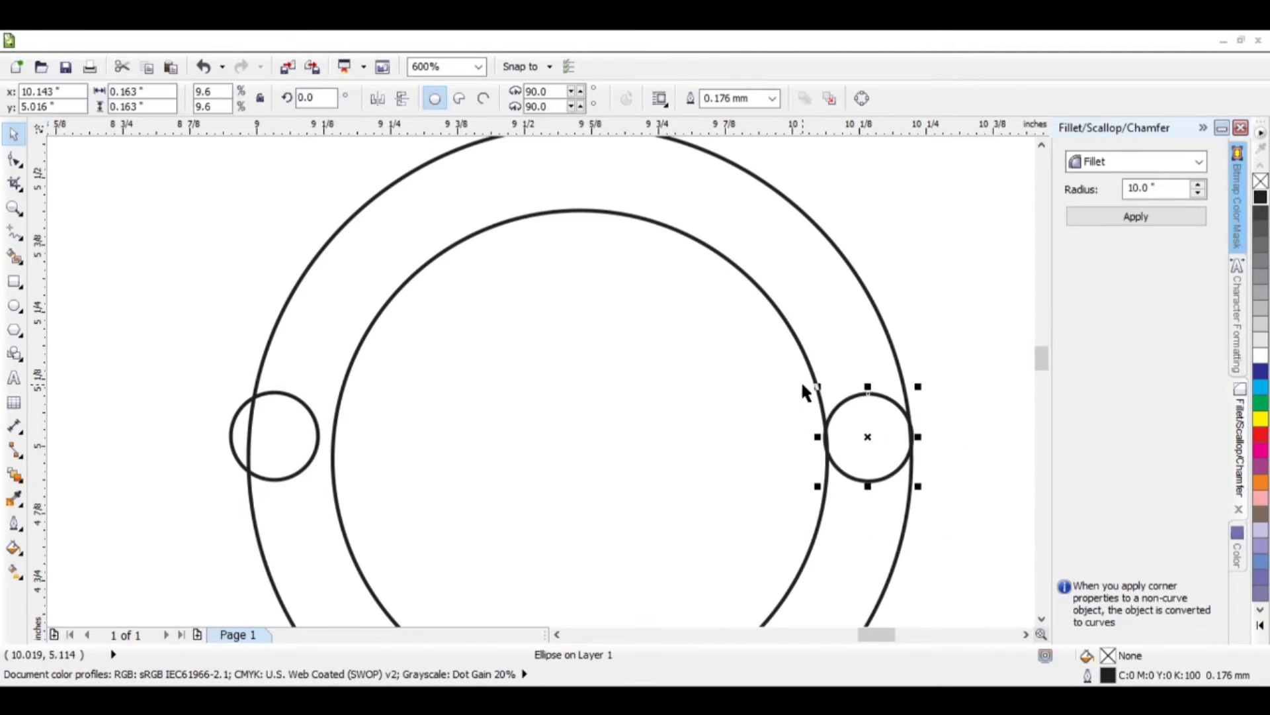
Step: Nudge the left small circle to the right so it sits between the two concentric circles
{"action": "left_click", "coordinate": [252, 431]}
{"action": "key", "text": "Right"}
{"action": "key", "text": "Right"}
{"action": "key", "text": "Right"}
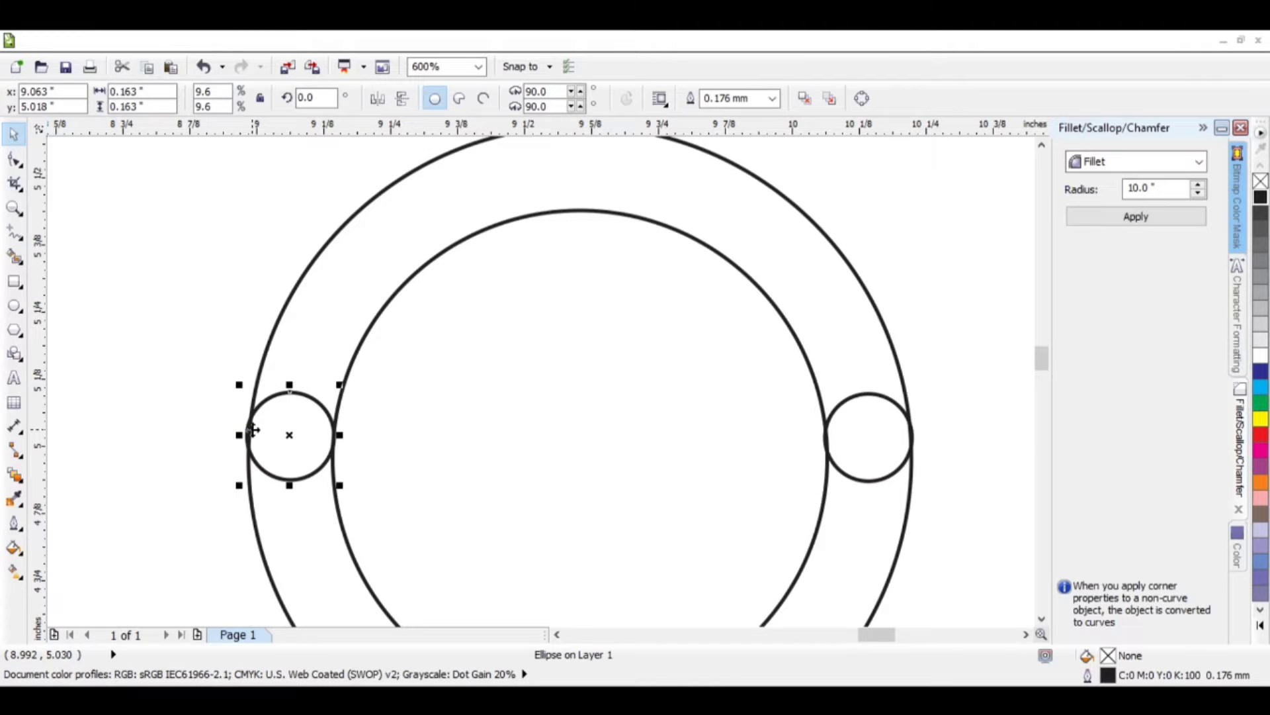
Step: Try filling the ring's upper and lower sections with brown using Smart Fill, and undo the fills
{"action": "left_click", "coordinate": [15, 256]}
{"action": "left_click", "coordinate": [340, 350]}
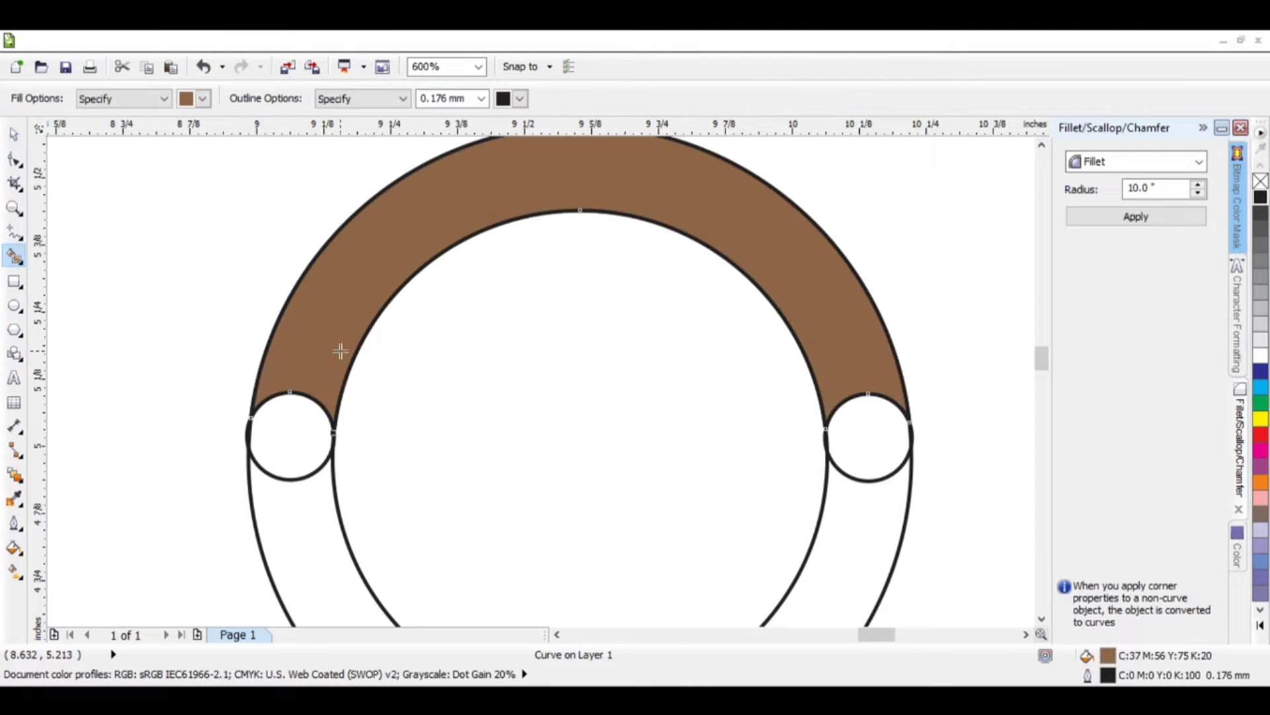
{"action": "left_click", "coordinate": [312, 497]}
{"action": "key", "text": "ctrl+z"}
{"action": "key", "text": "ctrl+z"}
Step: Fill the lower half of the ring and both small end circles with brown using Smart Fill
{"action": "scroll", "coordinate": [743, 505], "scroll_direction": "down", "scroll_amount": 4}
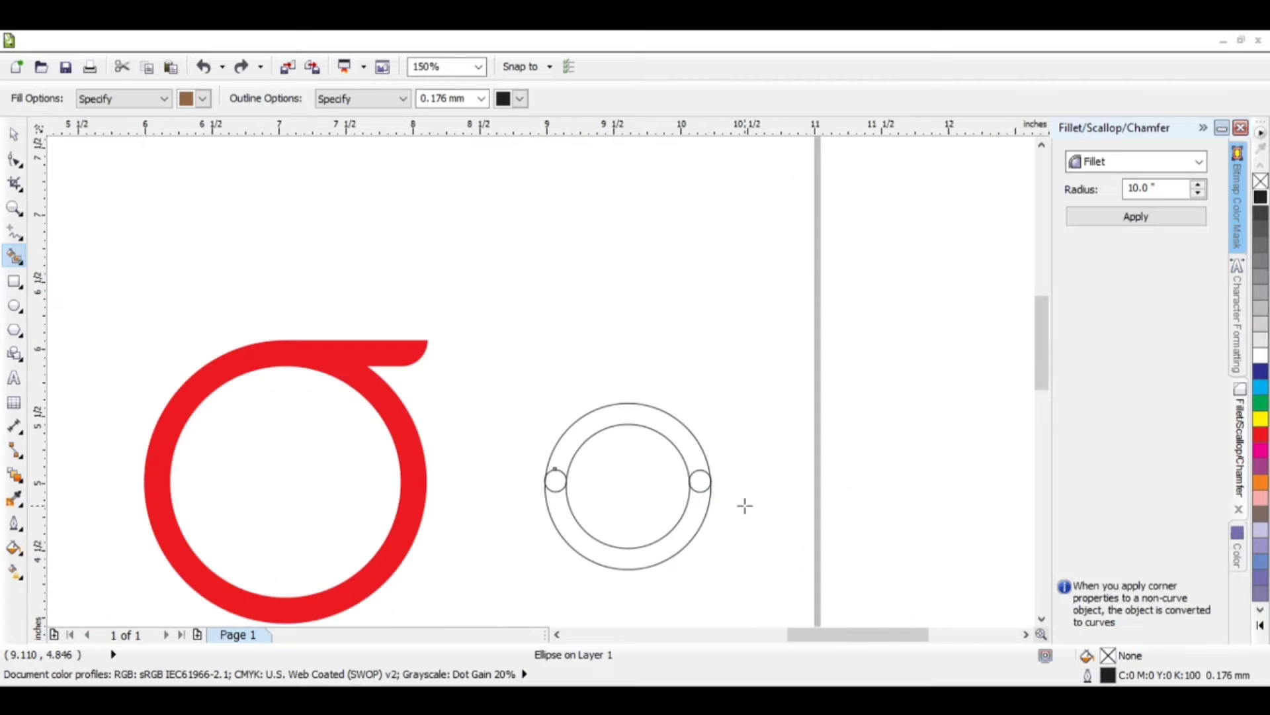
{"action": "scroll", "coordinate": [670, 592], "scroll_direction": "up", "scroll_amount": 2}
{"action": "left_click", "coordinate": [490, 463]}
{"action": "left_click", "coordinate": [441, 369]}
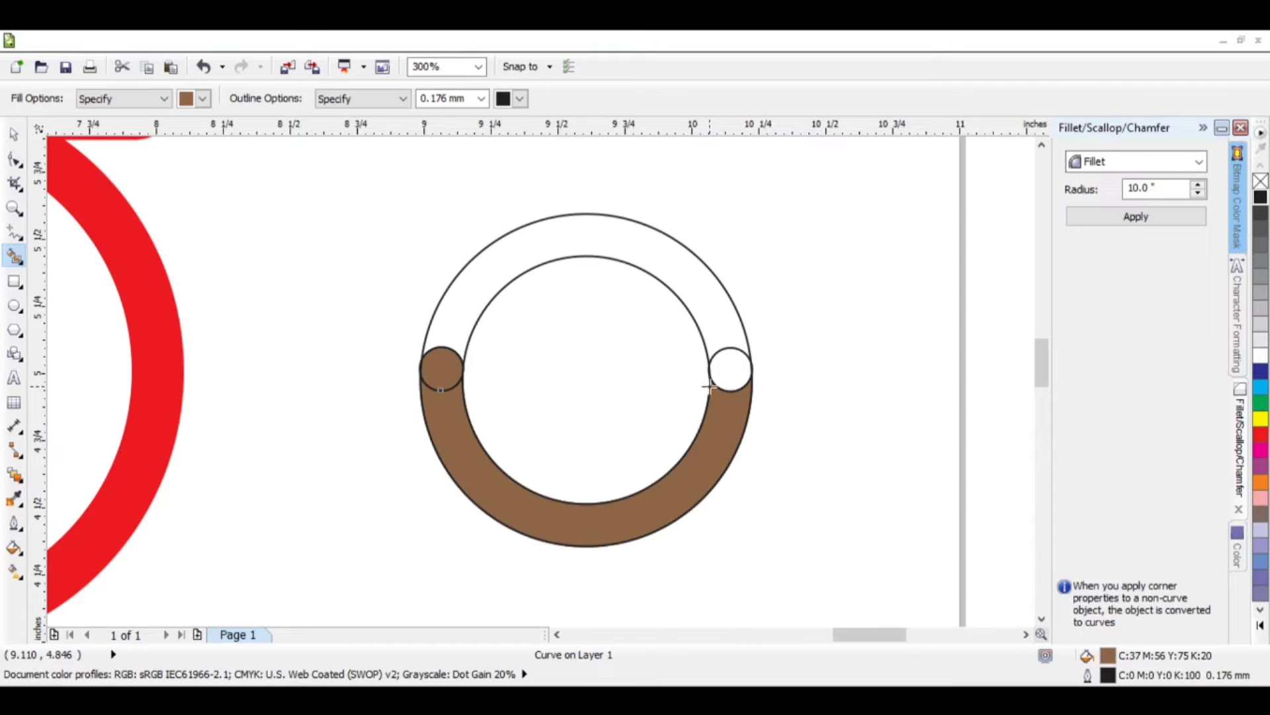
{"action": "left_click", "coordinate": [731, 370]}
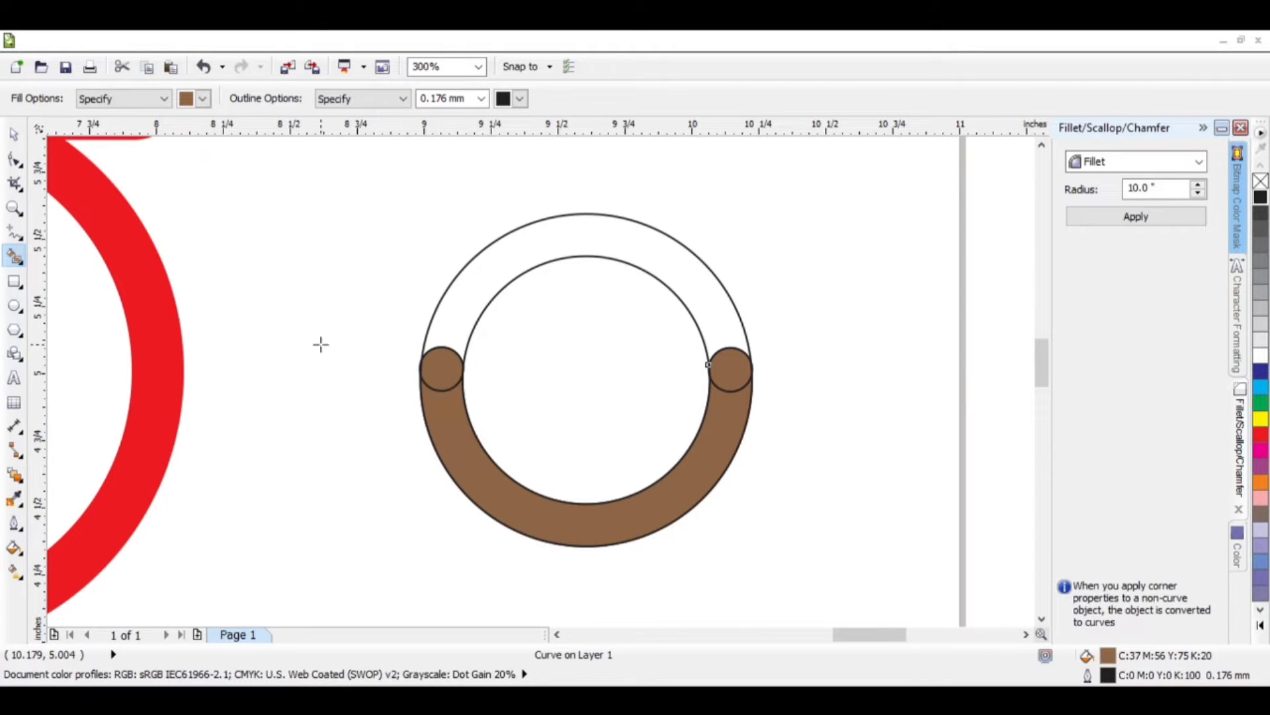
{"action": "key", "text": "space"}
{"action": "left_click", "coordinate": [763, 390]}
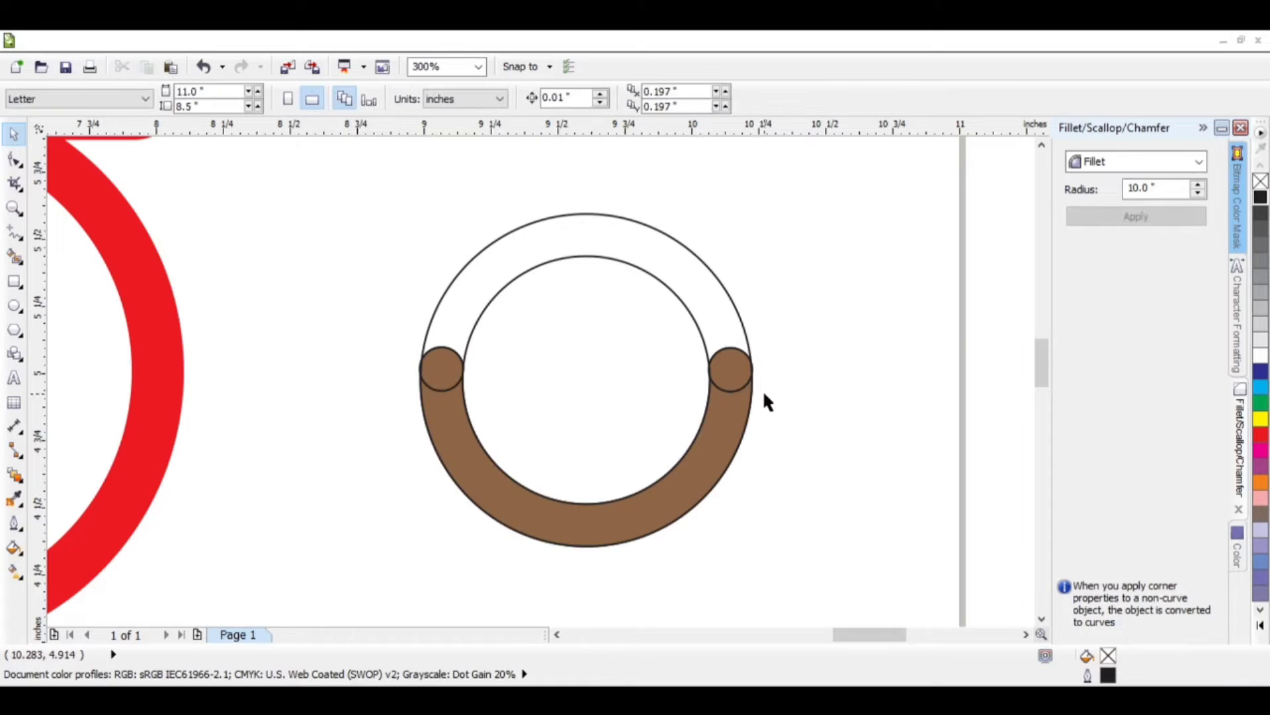
{"action": "left_click", "coordinate": [744, 376]}
{"action": "key", "text": "Delete"}
{"action": "key", "text": "ctrl+z"}
{"action": "key", "text": "Escape"}
Step: Weld the two brown end circles to the brown half ring so it forms one round-ended arc
{"action": "left_click", "coordinate": [450, 373]}
{"action": "left_click", "coordinate": [731, 375], "text": "shift"}
{"action": "left_click", "coordinate": [541, 101]}
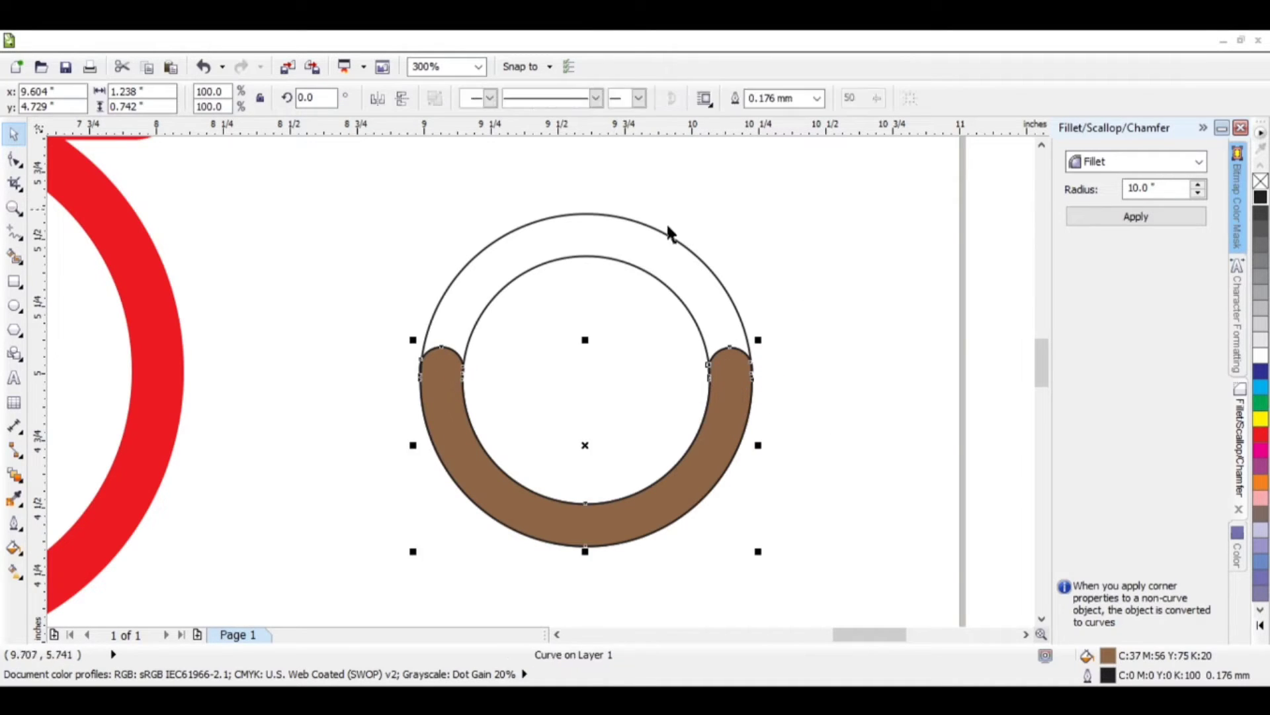
Step: Move the brown arc off the construction circles and into the red ring
{"action": "left_click", "coordinate": [752, 367]}
{"action": "left_click", "coordinate": [744, 436]}
{"action": "scroll", "coordinate": [589, 446], "scroll_direction": "down", "scroll_amount": 2}
{"action": "left_click_drag", "start_coordinate": [590, 445], "coordinate": [244, 450]}
{"action": "left_click_drag", "start_coordinate": [820, 634], "coordinate": [799, 634]}
Step: Remove the brown arc's outline and delete the leftover construction circles beside the red ring
{"action": "right_click", "coordinate": [1260, 181]}
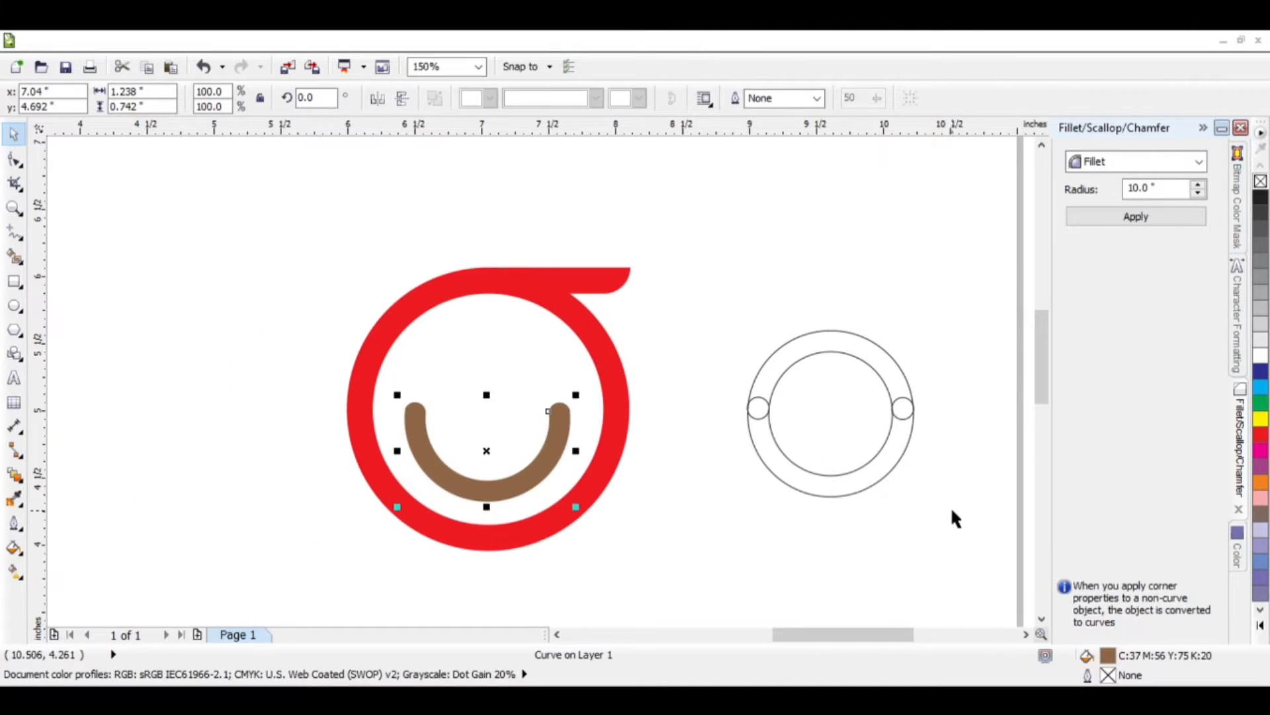
{"action": "left_click_drag", "start_coordinate": [953, 516], "coordinate": [701, 303]}
{"action": "key", "text": "Delete"}
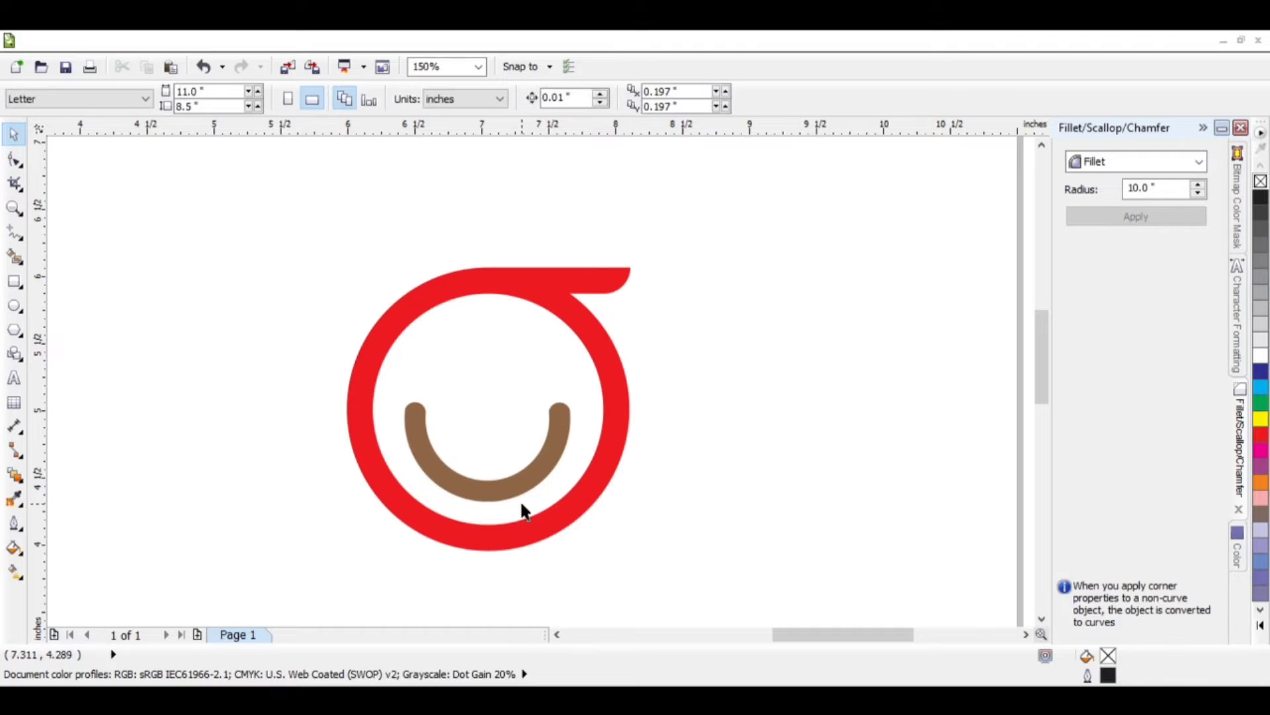
Step: Try lowering the brown arc onto the red ring's inner bottom edge and squashing it vertically to about 84.4%
{"action": "left_click", "coordinate": [538, 452]}
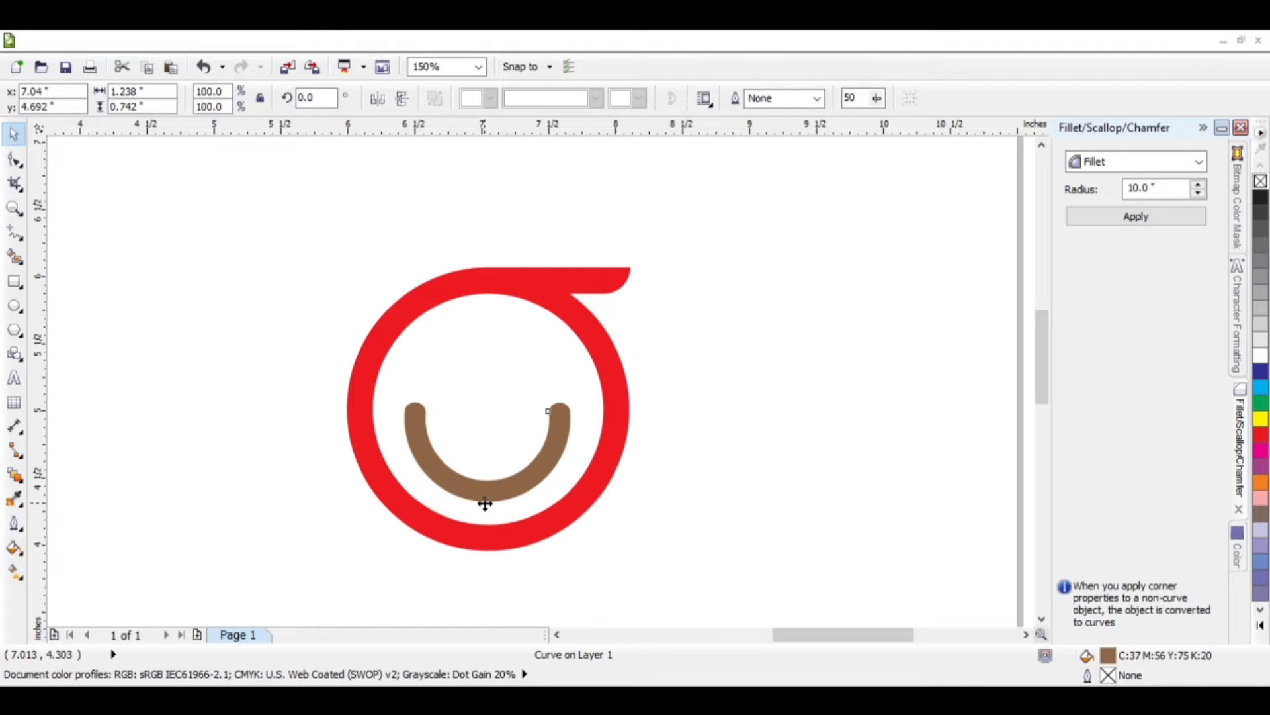
{"action": "left_click_drag", "start_coordinate": [486, 504], "coordinate": [487, 527]}
{"action": "left_click_drag", "start_coordinate": [488, 418], "coordinate": [490, 433]}
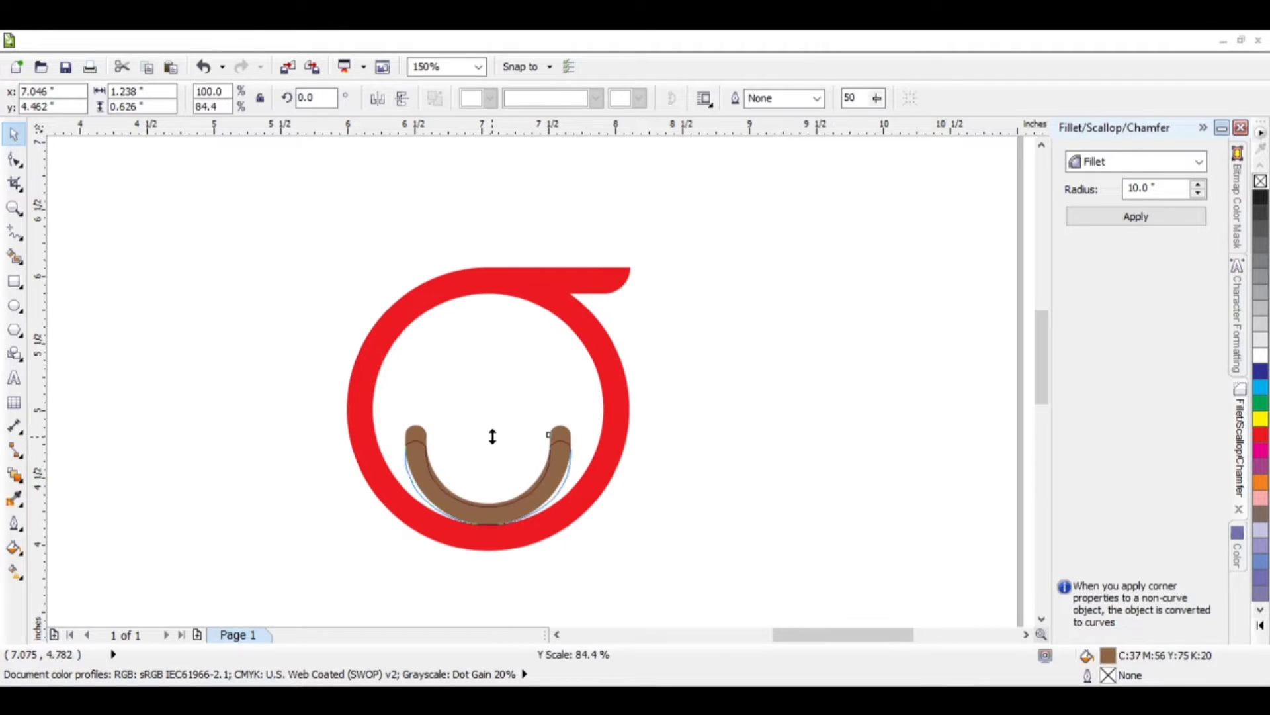
{"action": "key", "text": "ctrl+z"}
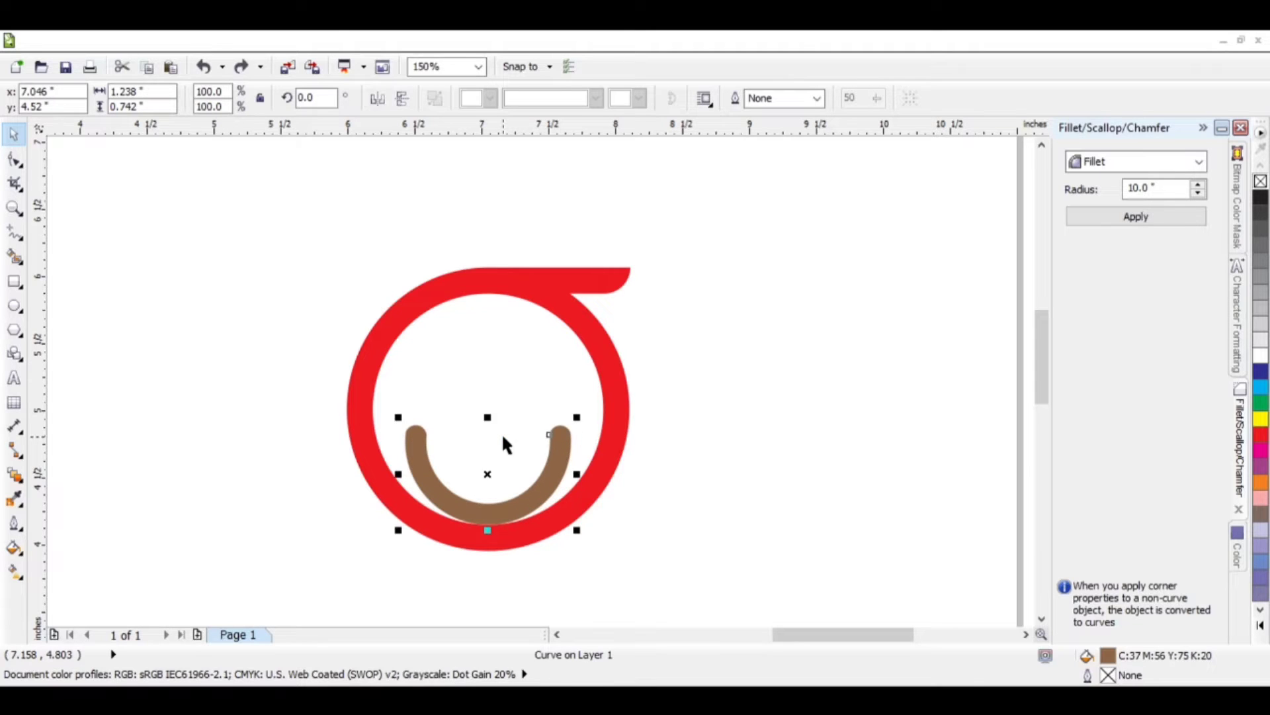
Step: Move the brown arc up within the red ring and group the two shapes
{"action": "left_click_drag", "start_coordinate": [486, 477], "coordinate": [490, 449]}
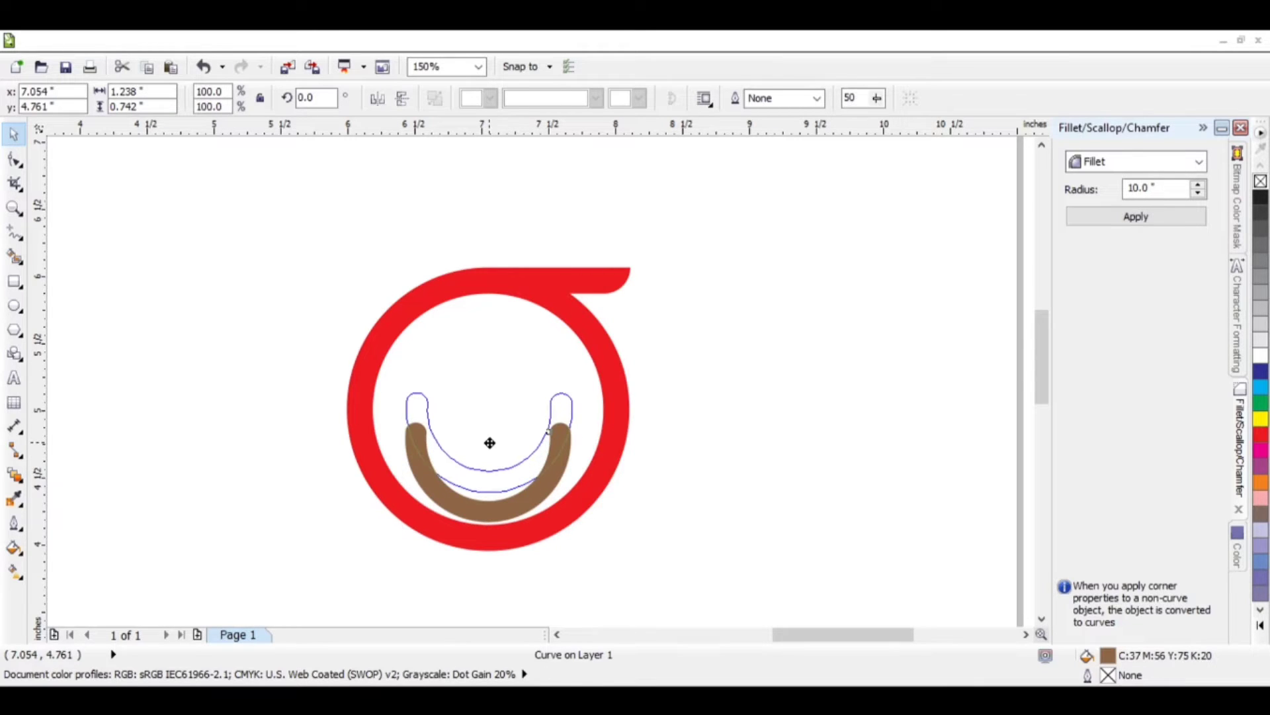
{"action": "left_click", "coordinate": [780, 574]}
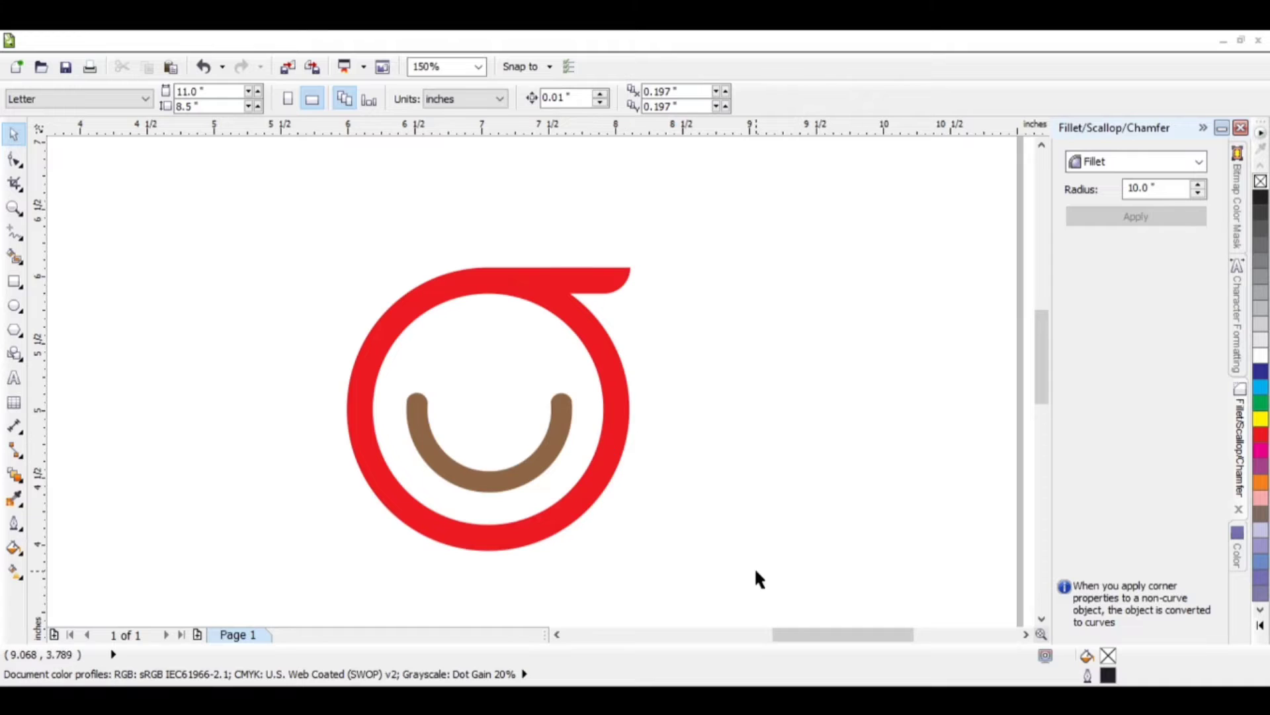
{"action": "scroll", "coordinate": [755, 570], "scroll_direction": "down", "scroll_amount": 1}
{"action": "left_click_drag", "start_coordinate": [708, 575], "coordinate": [390, 377]}
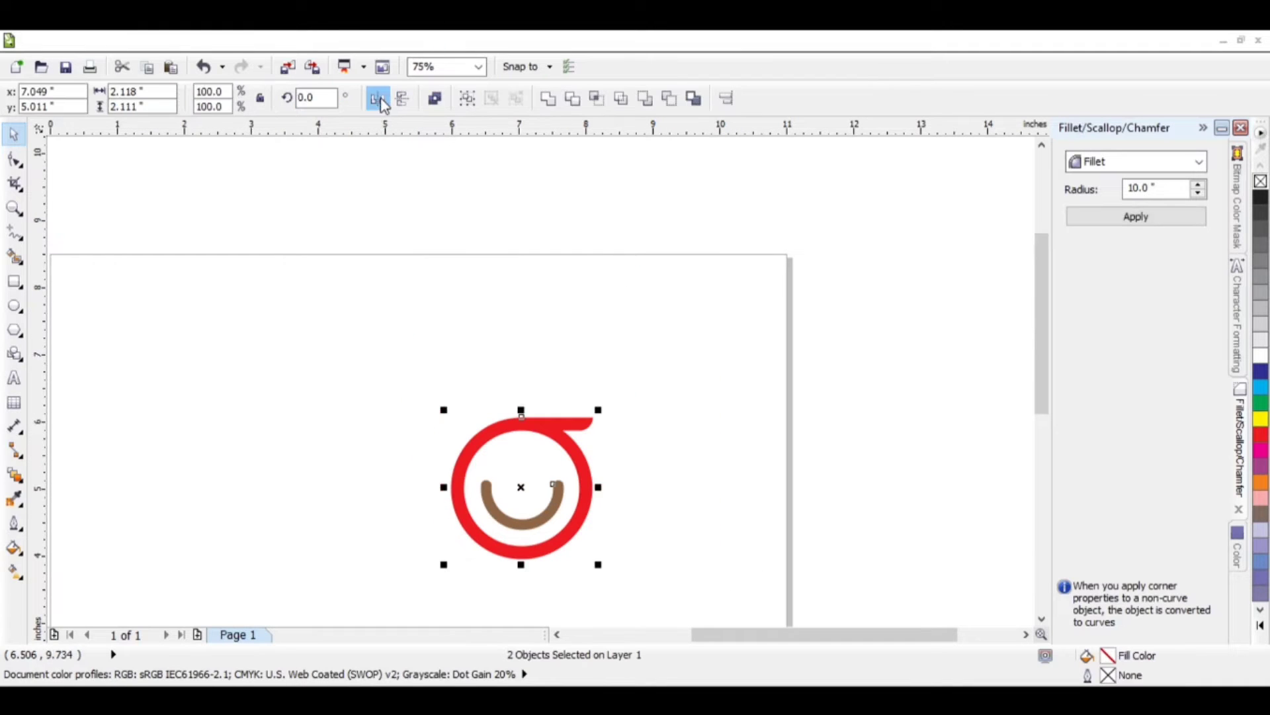
{"action": "left_click", "coordinate": [467, 98]}
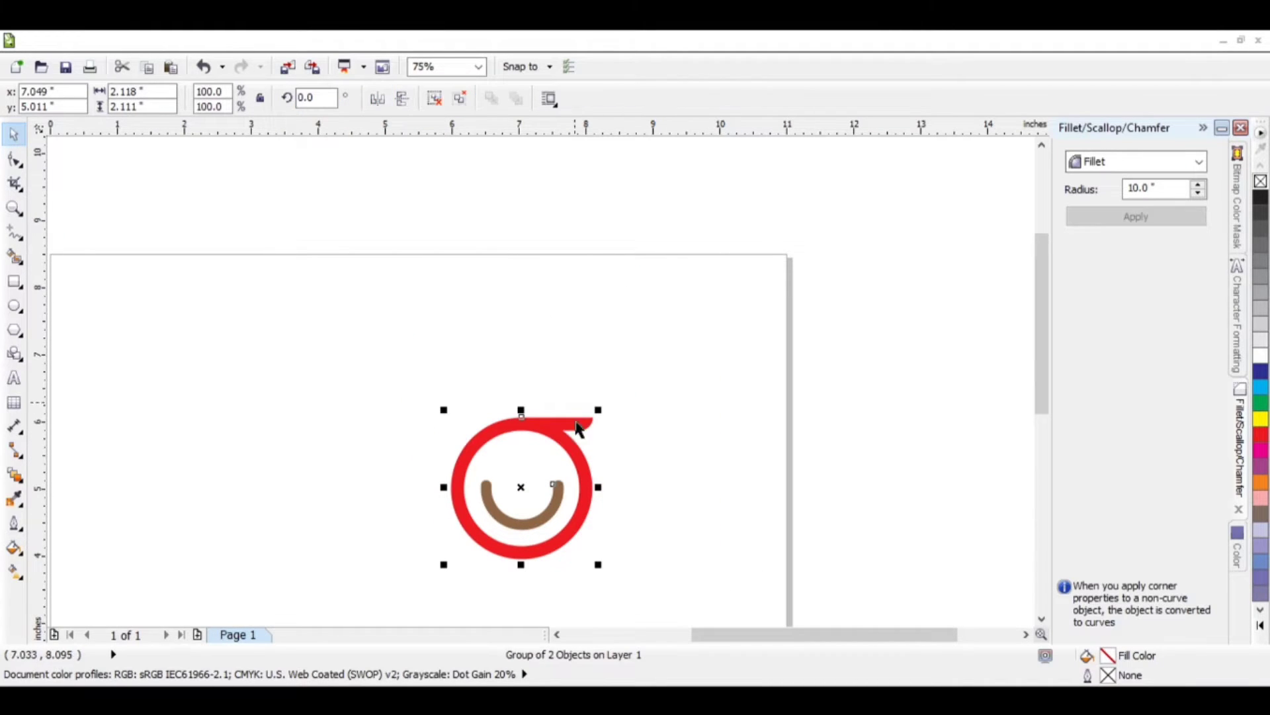
Step: Create a horizontally mirrored copy of the grouped eye touching the original's left side and sitting slightly lower
{"action": "left_click_drag", "start_coordinate": [518, 487], "coordinate": [451, 495]}
{"action": "left_click", "coordinate": [382, 104]}
{"action": "scroll", "coordinate": [495, 512], "scroll_direction": "up", "scroll_amount": 1}
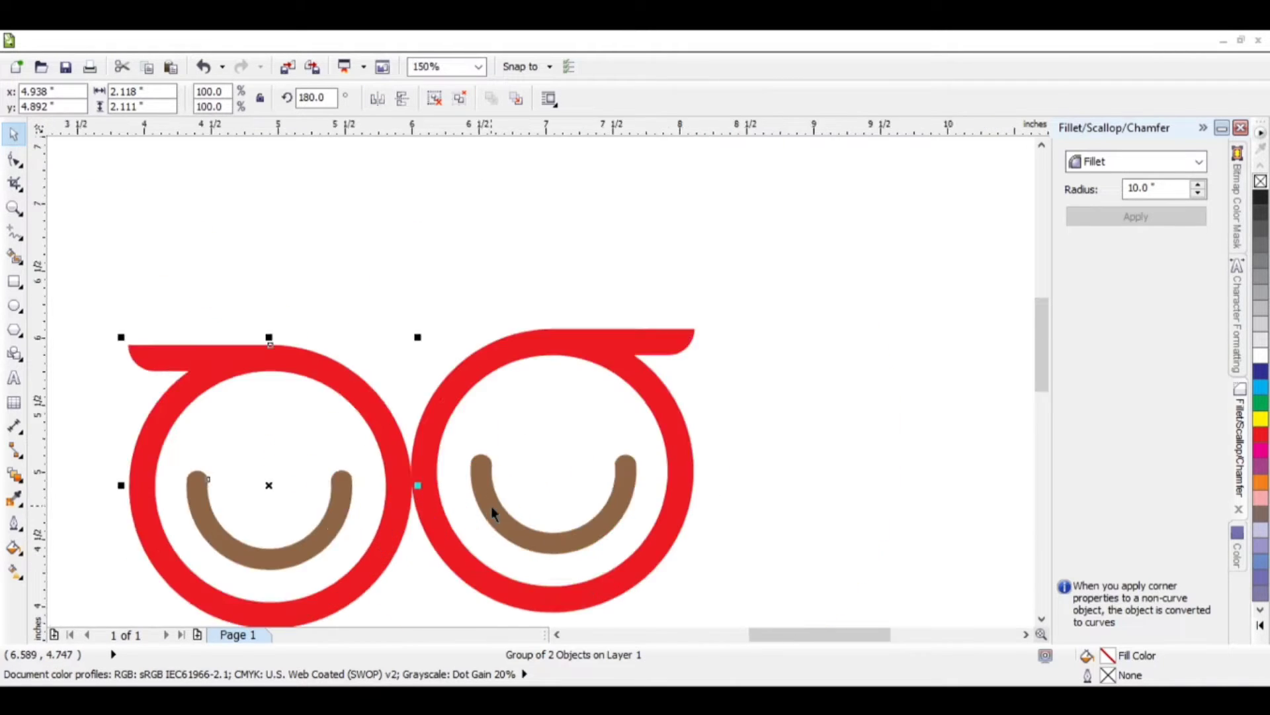
{"action": "scroll", "coordinate": [645, 526], "scroll_direction": "down", "scroll_amount": 1}
{"action": "scroll", "coordinate": [1039, 393], "scroll_direction": "down", "scroll_amount": 2}
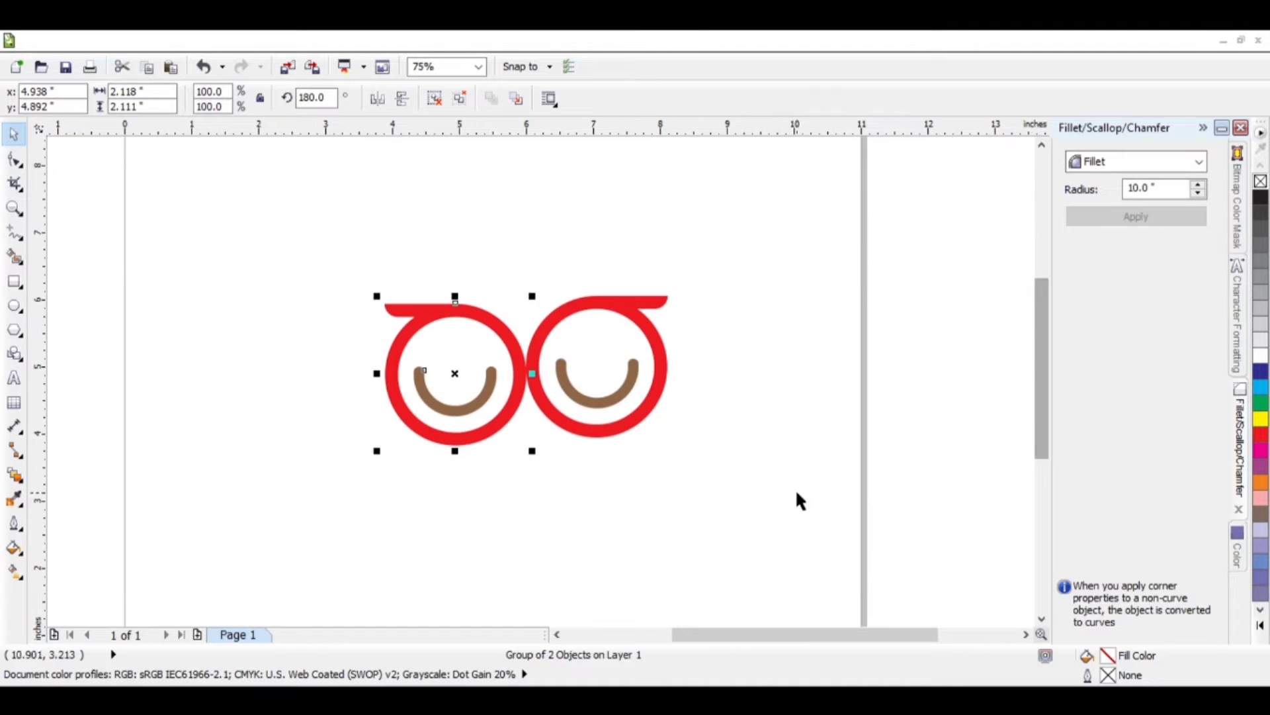
Step: Fill both eye groups with black
{"action": "left_click_drag", "start_coordinate": [791, 492], "coordinate": [191, 252]}
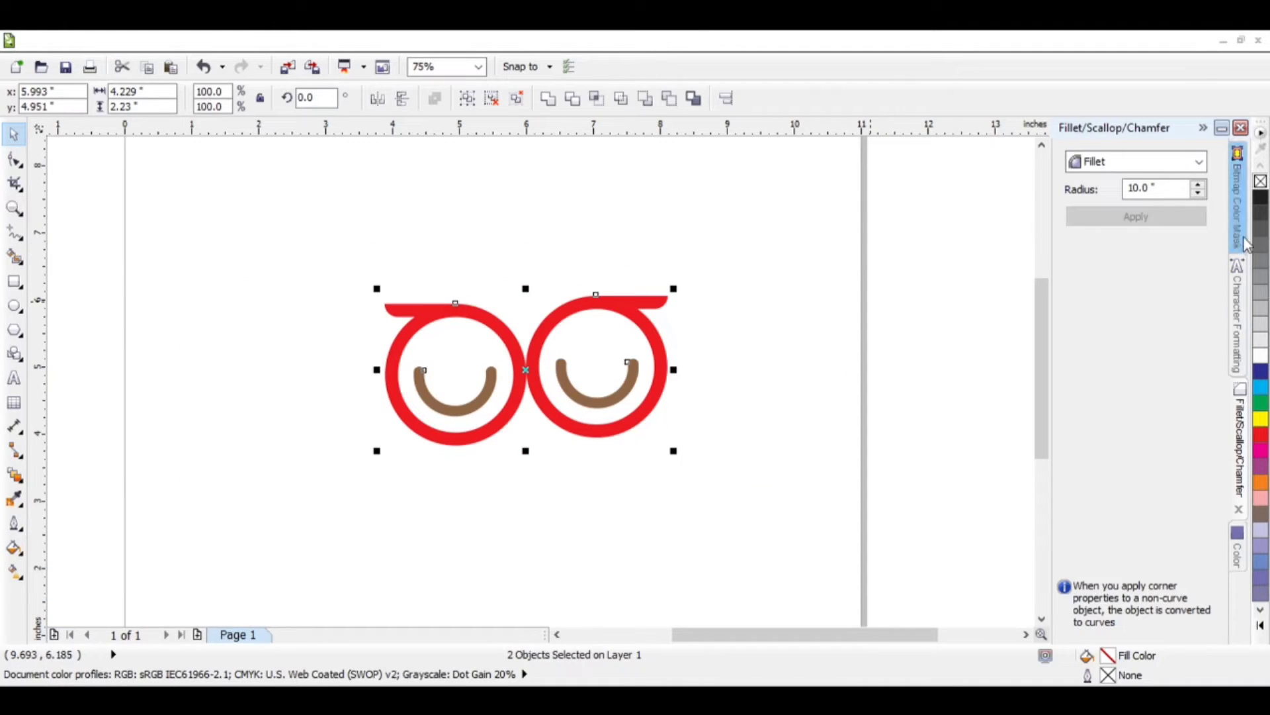
{"action": "left_click", "coordinate": [1260, 201]}
{"action": "left_click", "coordinate": [833, 406]}
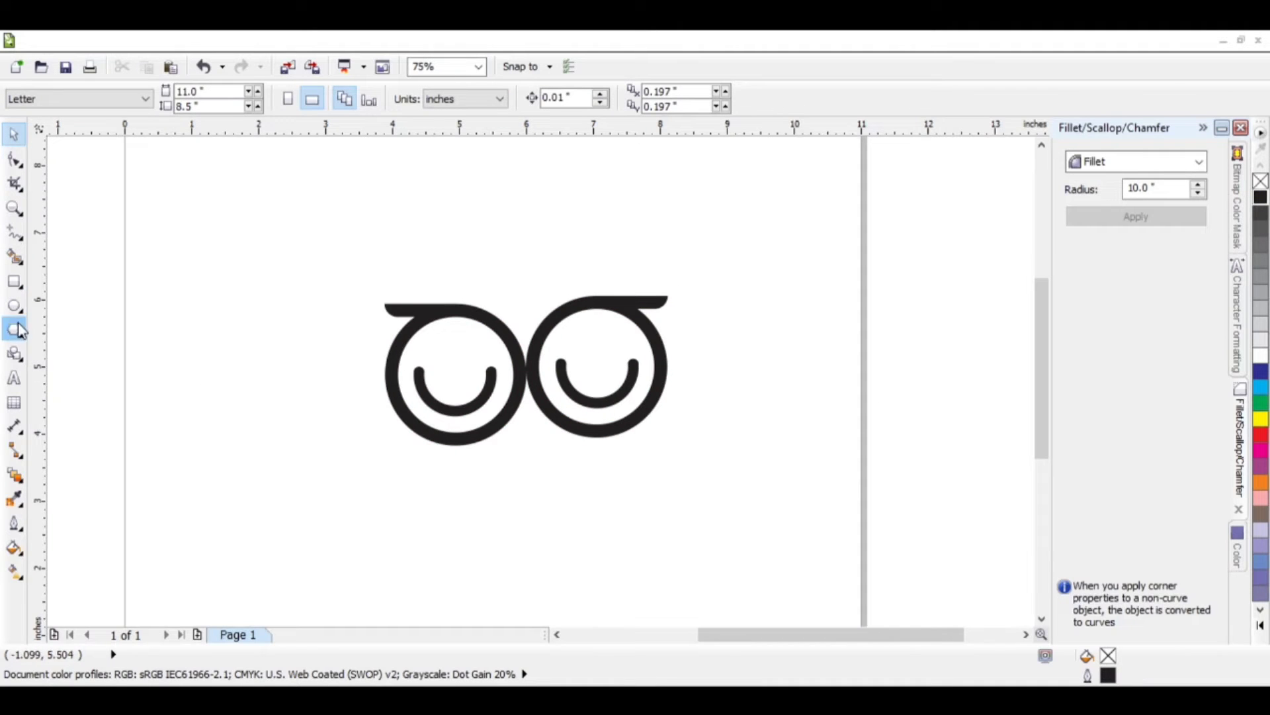
Step: Draw a circle about 1.53 inches in diameter beside the eyes and duplicate it to the right so the two overlap
{"action": "left_click", "coordinate": [14, 307]}
{"action": "mouse_move", "coordinate": [738, 354]}
{"action": "left_mouse_down"}
{"action": "mouse_move", "coordinate": [798, 437]}
{"action": "mouse_move", "coordinate": [841, 451]}
{"action": "left_mouse_up"}
{"action": "left_click", "coordinate": [14, 134]}
{"action": "left_click_drag", "start_coordinate": [792, 400], "coordinate": [858, 403]}
{"action": "right_click", "coordinate": [858, 402]}
Step: Intersect the two overlapping circles and move the resulting lens shape between the eyes as a beak
{"action": "left_click", "coordinate": [796, 382]}
{"action": "left_click", "coordinate": [823, 384], "text": "shift"}
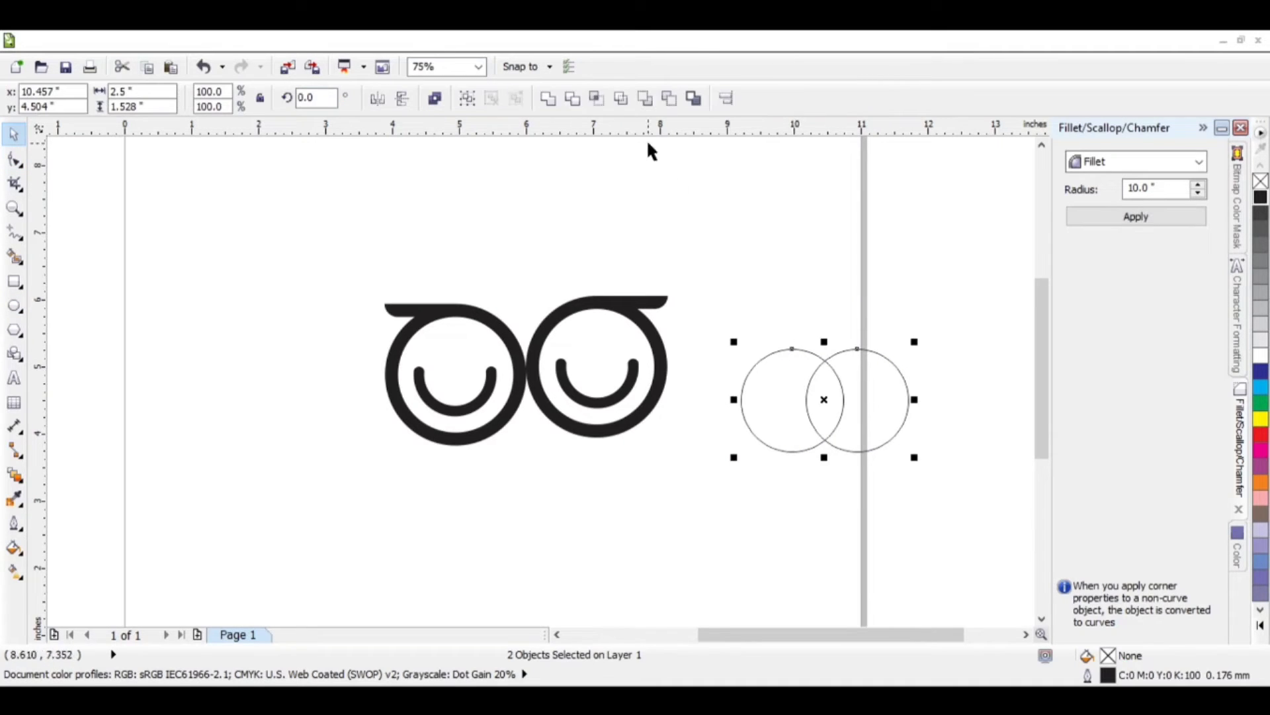
{"action": "left_click", "coordinate": [595, 96]}
{"action": "left_click_drag", "start_coordinate": [825, 400], "coordinate": [526, 370]}
Step: Fill the beak with black and remove its outline
{"action": "left_click", "coordinate": [1262, 197]}
{"action": "right_click", "coordinate": [1259, 184]}
{"action": "left_click", "coordinate": [670, 491]}
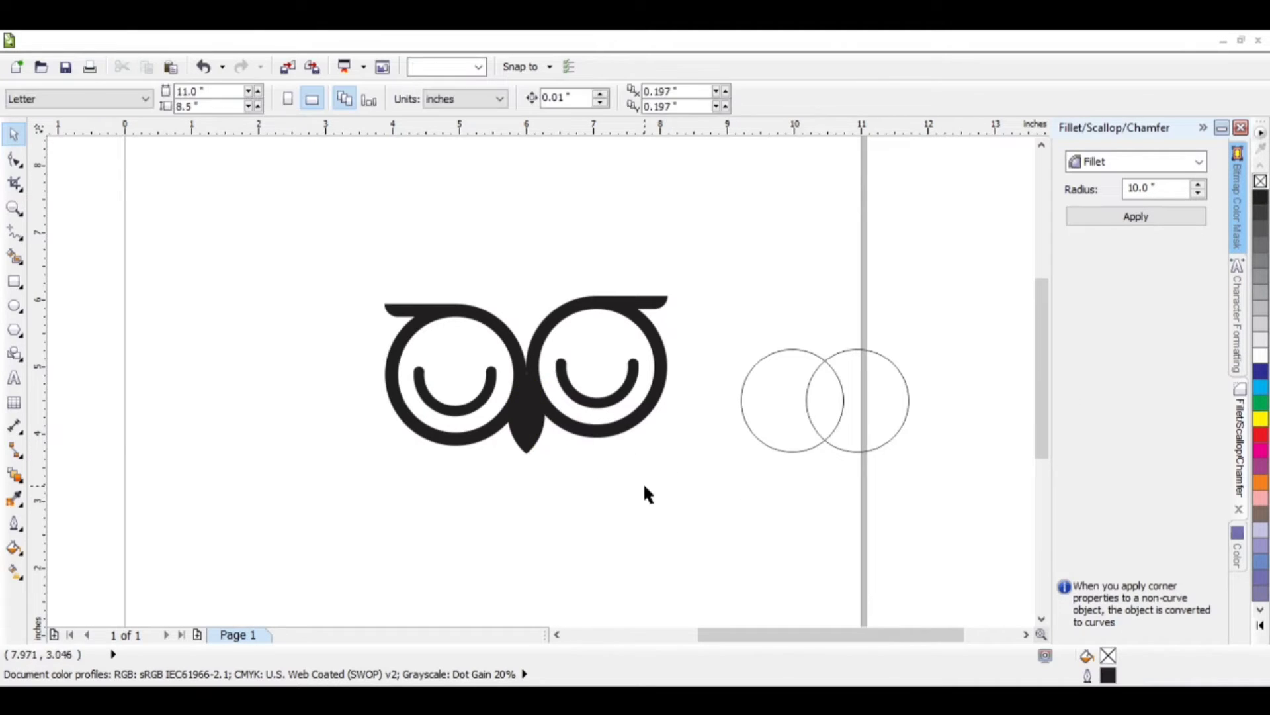
Step: Weld the beak to the right eye group and weld the result to the left eye group
{"action": "left_click", "coordinate": [598, 424]}
{"action": "left_click", "coordinate": [531, 423], "text": "shift"}
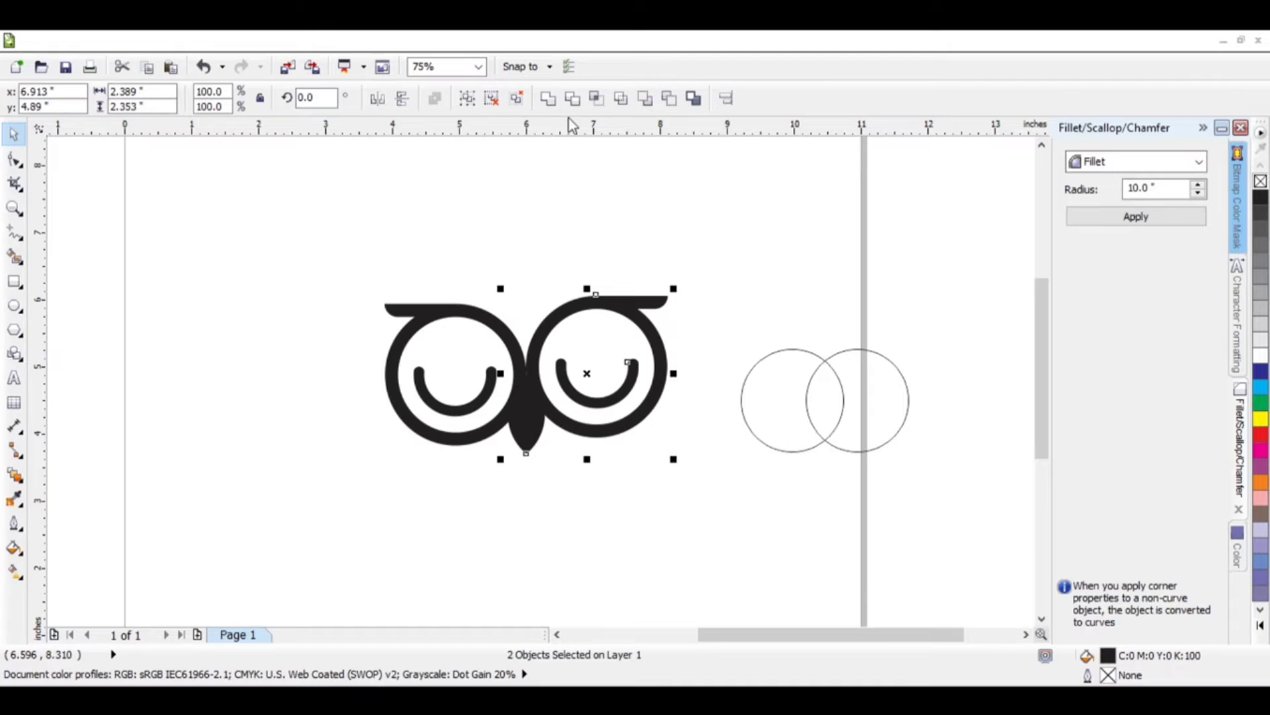
{"action": "left_click", "coordinate": [547, 98]}
{"action": "left_click", "coordinate": [495, 438]}
{"action": "left_click", "coordinate": [523, 433], "text": "shift"}
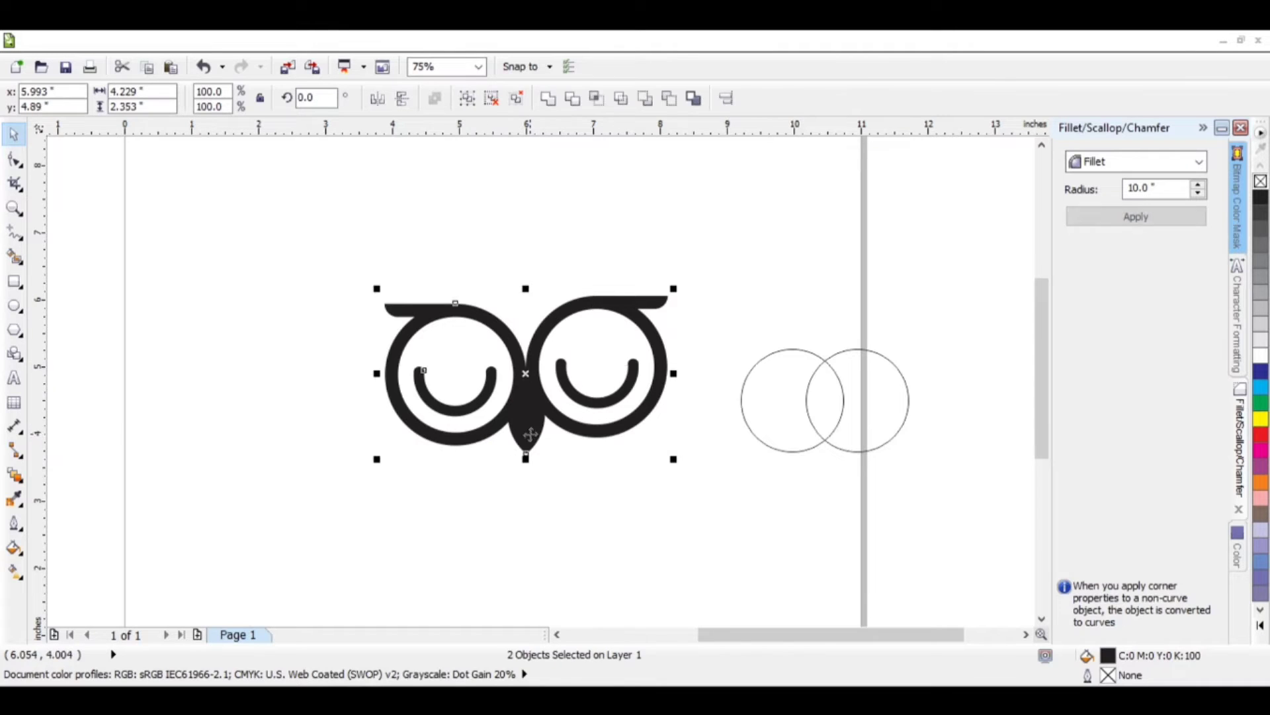
{"action": "left_click", "coordinate": [548, 97]}
Step: Delete the two leftover overlapping circles to the right of the owl face
{"action": "left_click", "coordinate": [616, 225]}
{"action": "left_click_drag", "start_coordinate": [348, 242], "coordinate": [714, 524]}
{"action": "left_click_drag", "start_coordinate": [717, 327], "coordinate": [977, 531]}
{"action": "key", "text": "Delete"}
{"action": "scroll", "coordinate": [441, 432], "scroll_direction": "down", "scroll_amount": 1}
{"action": "scroll", "coordinate": [431, 457], "scroll_direction": "up", "scroll_amount": 1}
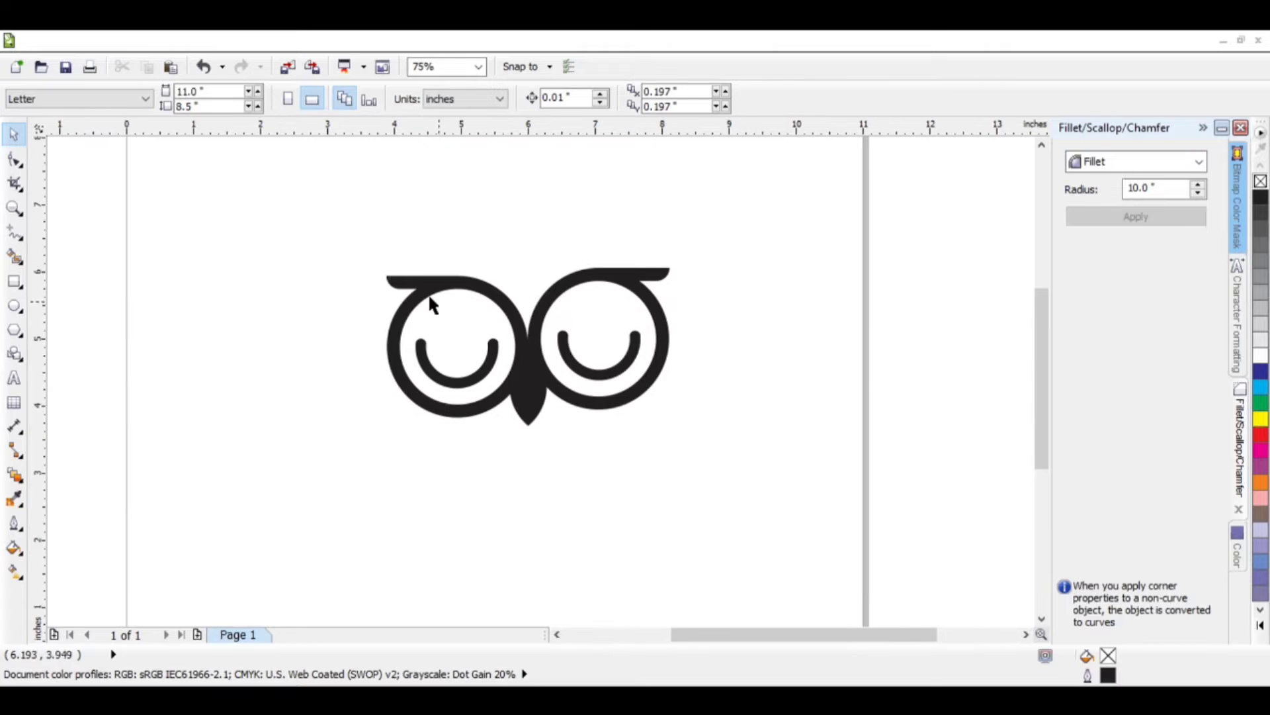
Step: Draw a circle about 4.17 inches in diameter around the owl face and align it with the outer edges of the eyes
{"action": "left_click", "coordinate": [14, 306]}
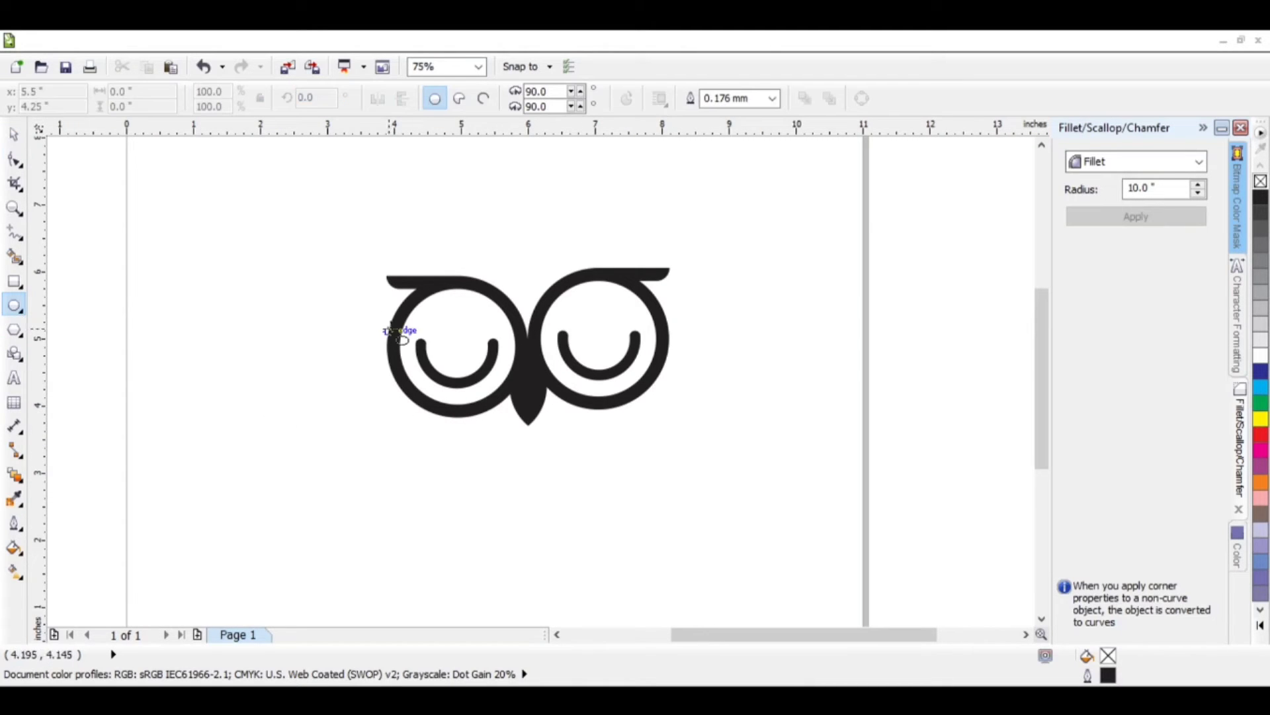
{"action": "left_click_drag", "start_coordinate": [388, 201], "coordinate": [520, 477]}
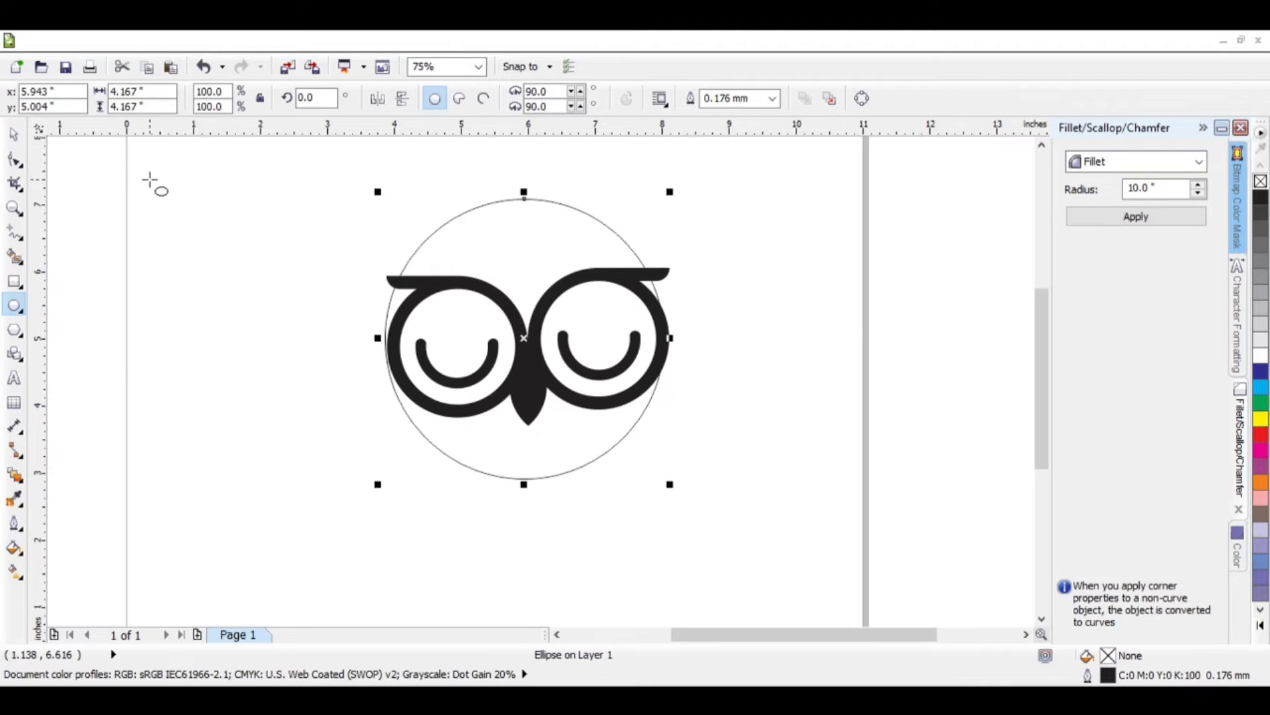
{"action": "left_click", "coordinate": [11, 138]}
{"action": "mouse_move", "coordinate": [534, 333]}
{"action": "left_mouse_down"}
{"action": "mouse_move", "coordinate": [525, 361]}
{"action": "mouse_move", "coordinate": [538, 340]}
{"action": "left_mouse_up"}
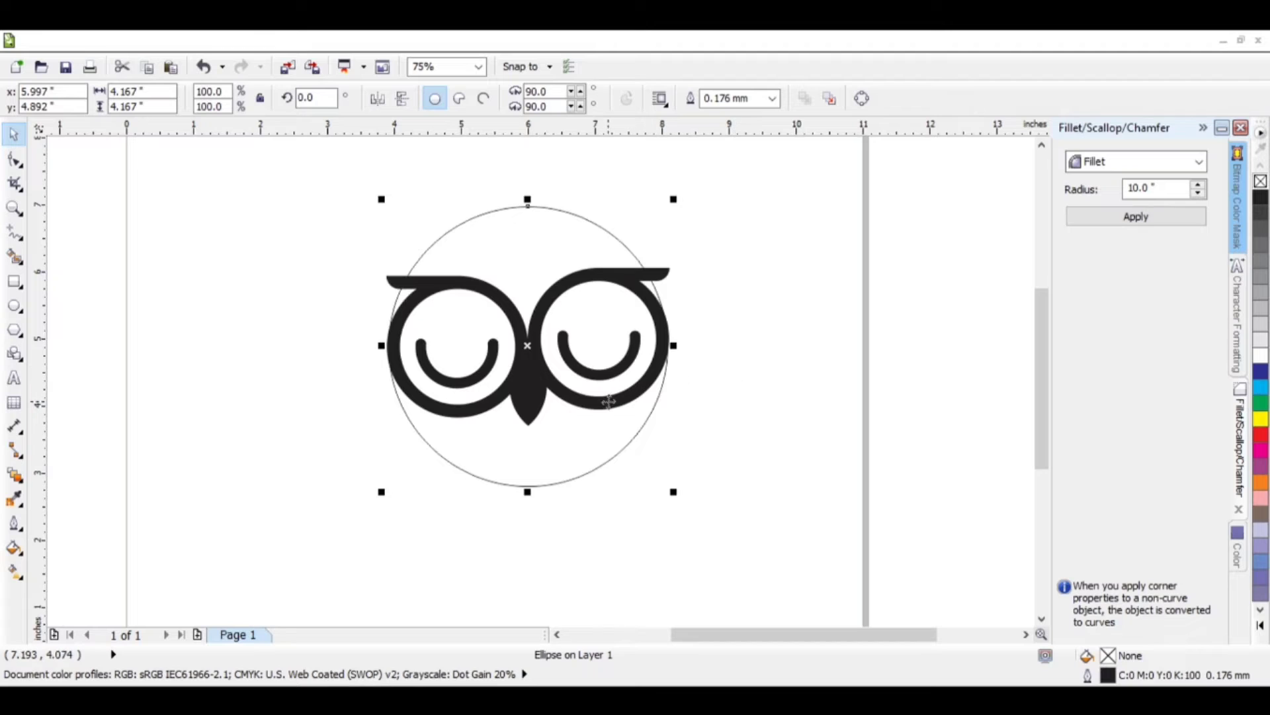
{"action": "left_click_drag", "start_coordinate": [609, 401], "coordinate": [608, 407]}
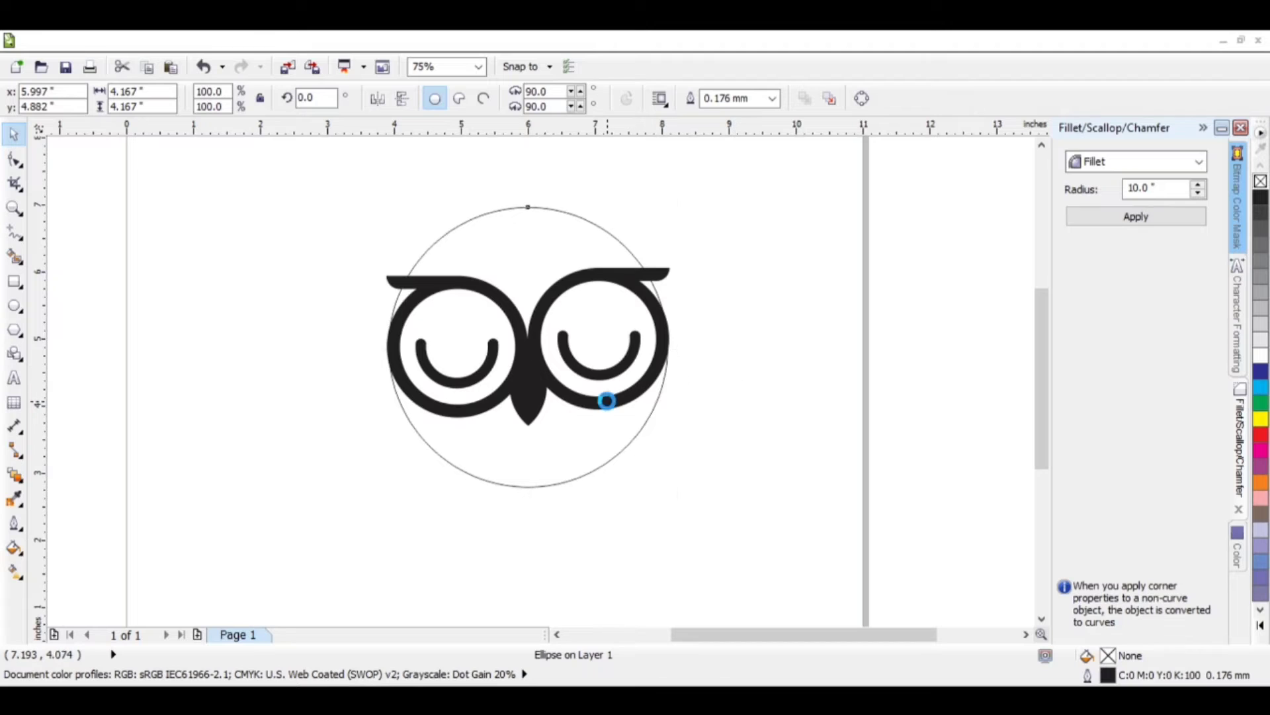
{"action": "left_click", "coordinate": [718, 407]}
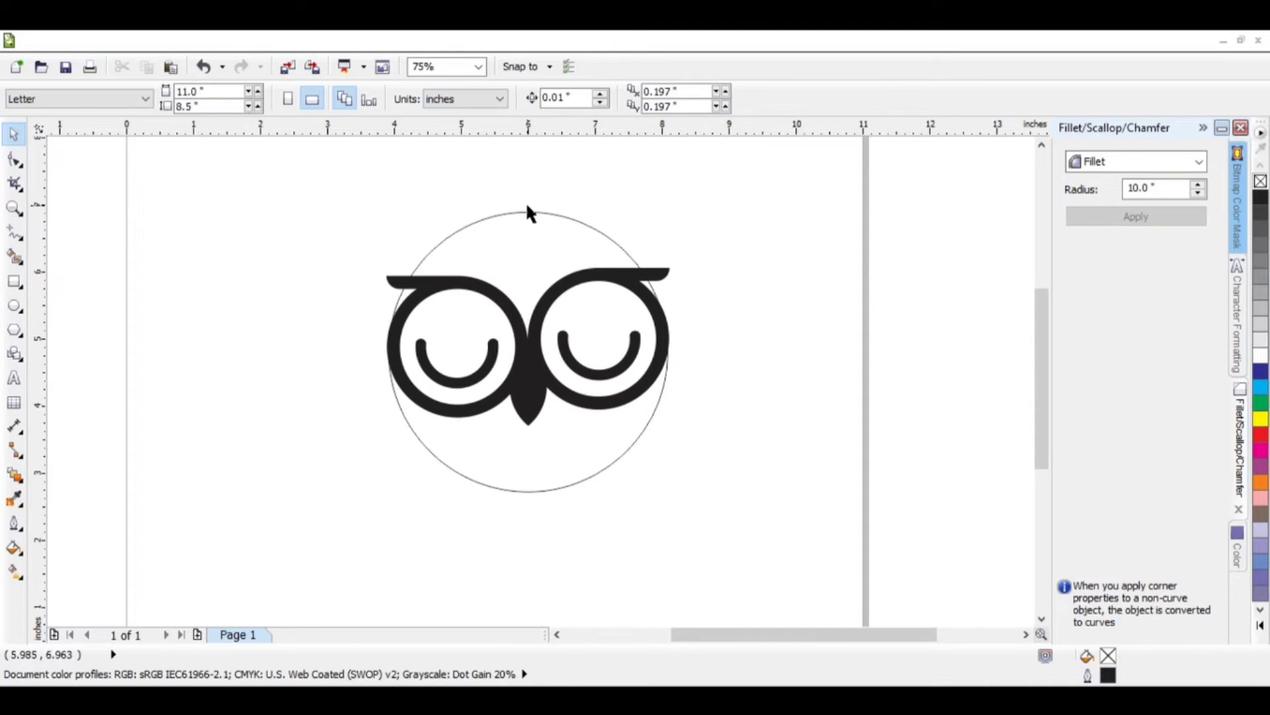
Step: Make a concentric copy of the head circle scaled to about 3.72 inches and trim the larger circle with it
{"action": "left_click", "coordinate": [606, 448]}
{"action": "left_click_drag", "start_coordinate": [672, 204], "coordinate": [670, 219]}
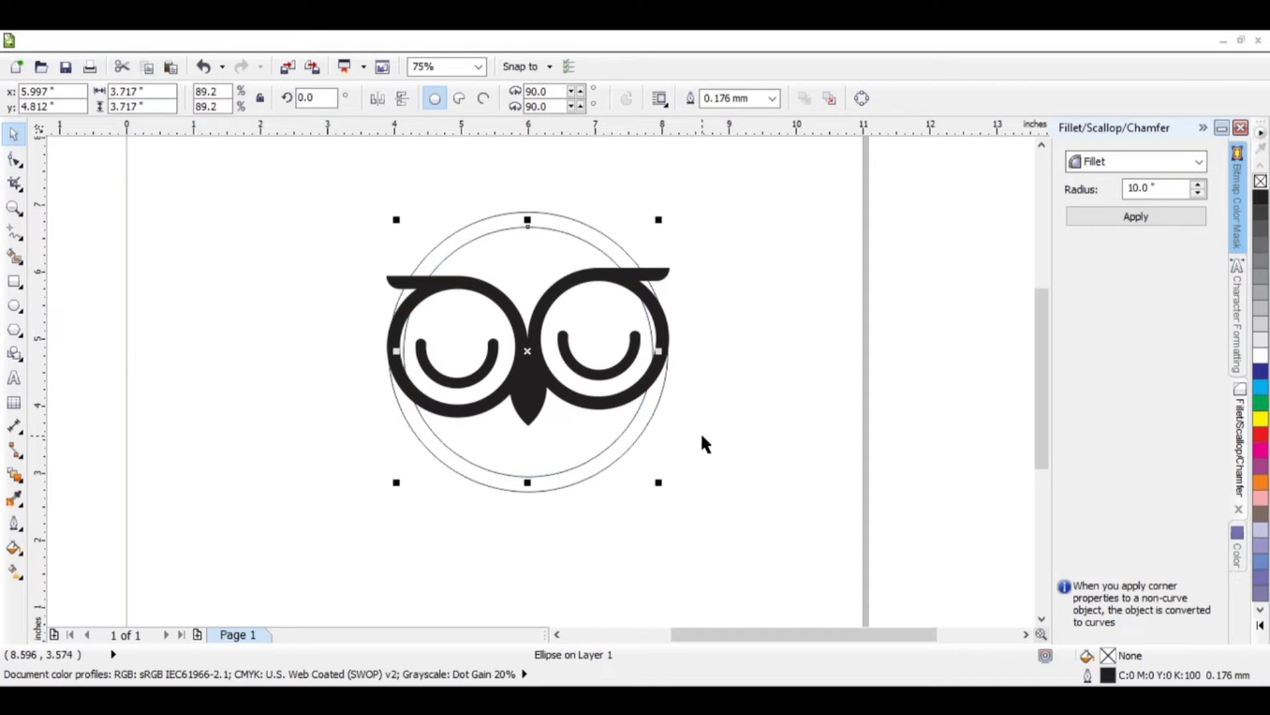
{"action": "left_click", "coordinate": [653, 410], "text": "shift"}
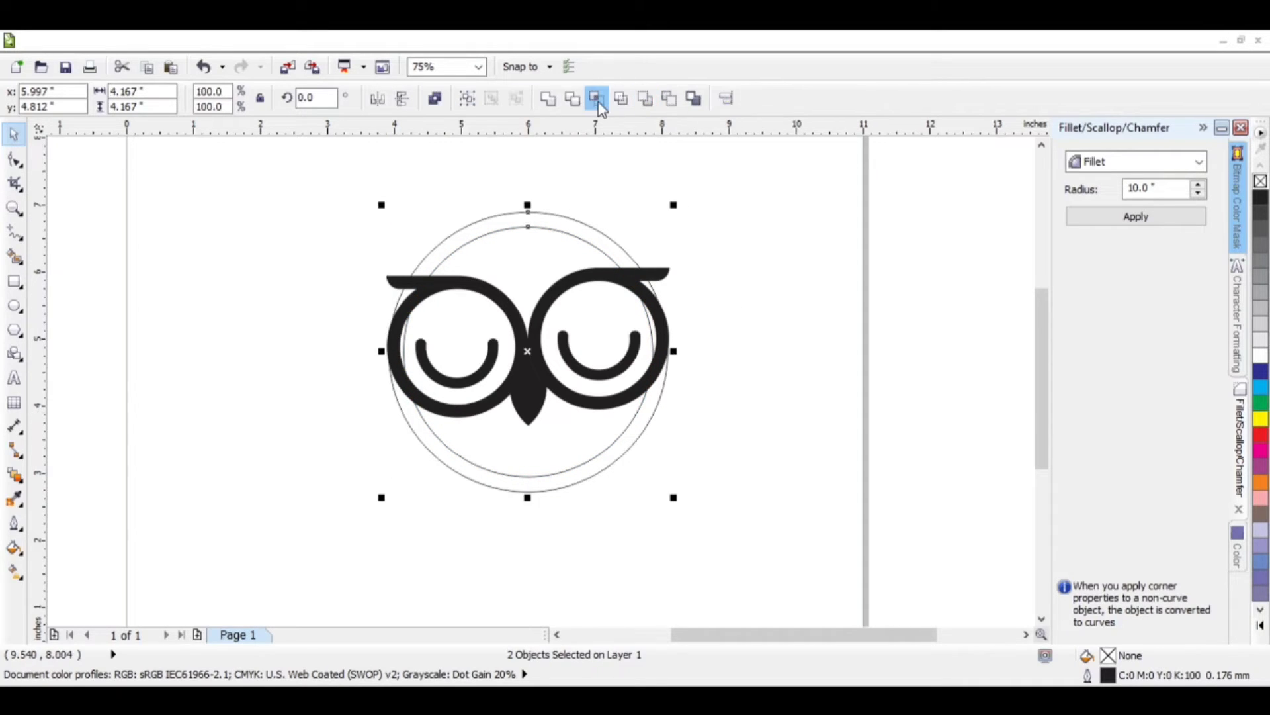
{"action": "left_click", "coordinate": [574, 101]}
Step: Move the leftover inner circle out of the trimmed ring and delete it
{"action": "left_click", "coordinate": [565, 253]}
{"action": "left_click_drag", "start_coordinate": [564, 232], "coordinate": [824, 289]}
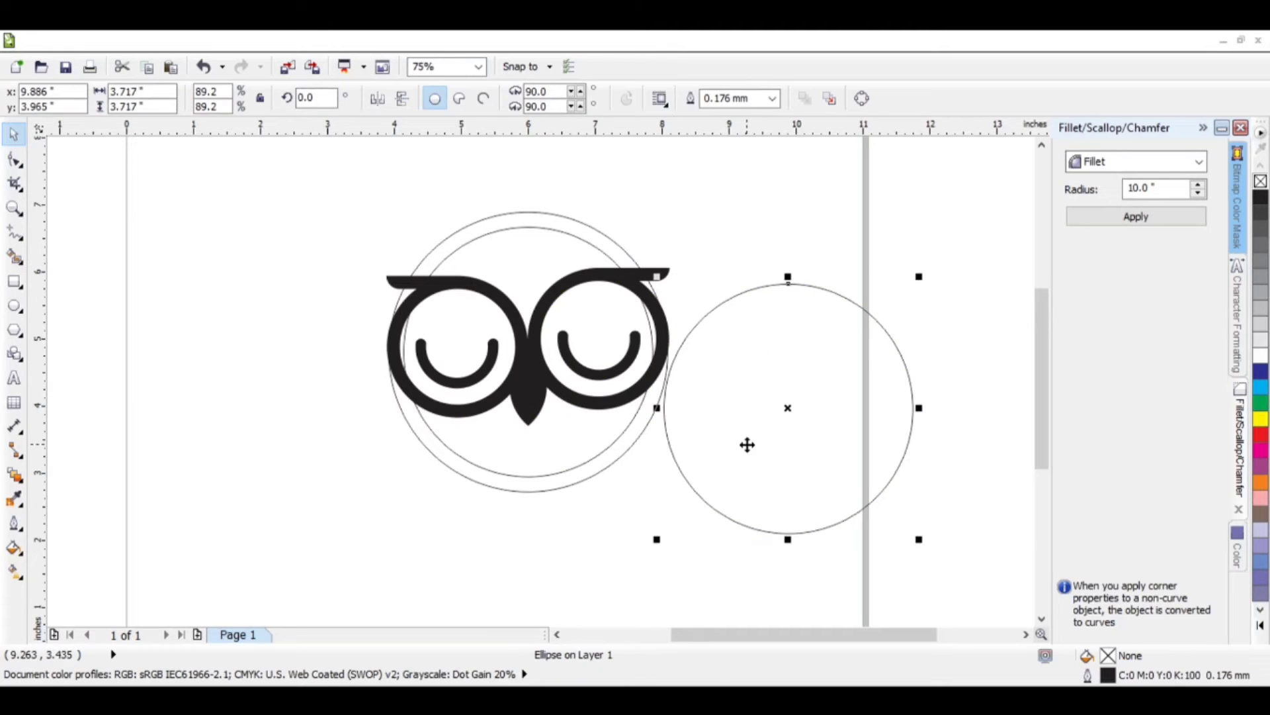
{"action": "key", "text": "Delete"}
Step: Fill the head ring with black, remove its outline, and enlarge it from its centre to about 4.34 inches
{"action": "left_click", "coordinate": [604, 243]}
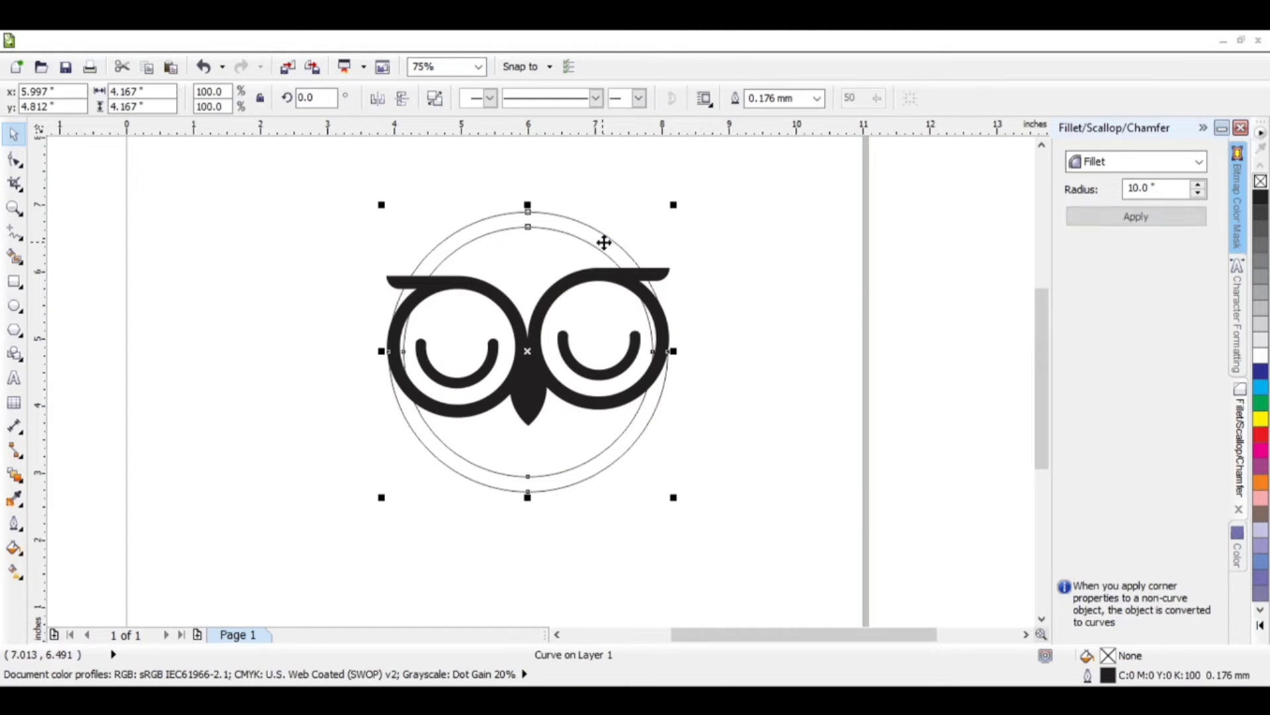
{"action": "left_click", "coordinate": [1261, 197]}
{"action": "right_click", "coordinate": [1261, 180]}
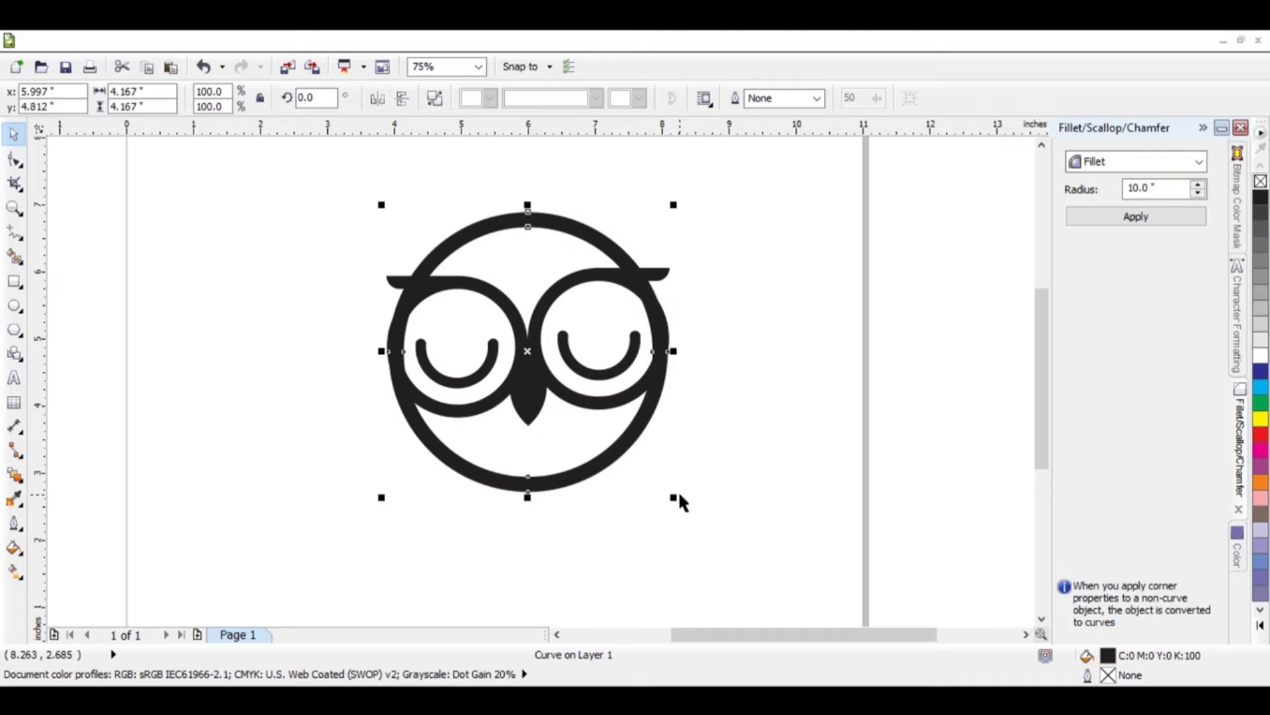
{"action": "left_click_drag", "start_coordinate": [679, 495], "coordinate": [679, 508]}
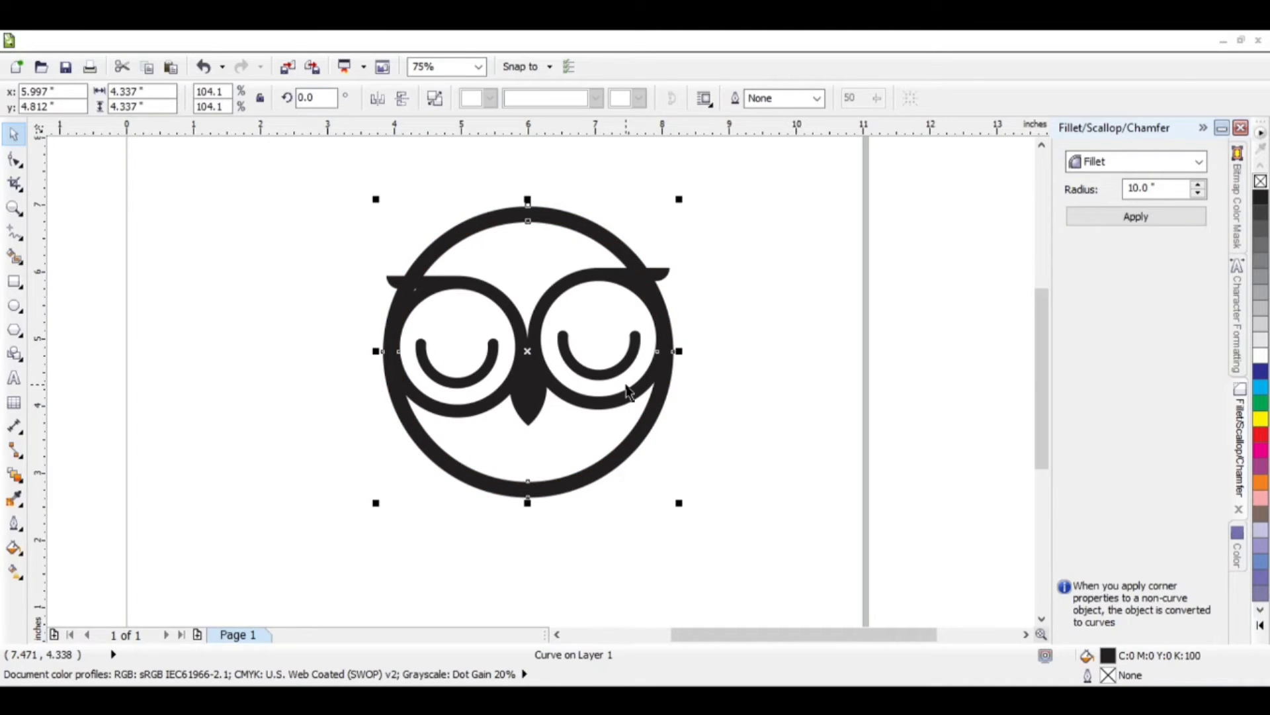
Step: Nudge the group of eyes and beak left inside the head ring to an X position of 5.963 inches
{"action": "left_click", "coordinate": [611, 402]}
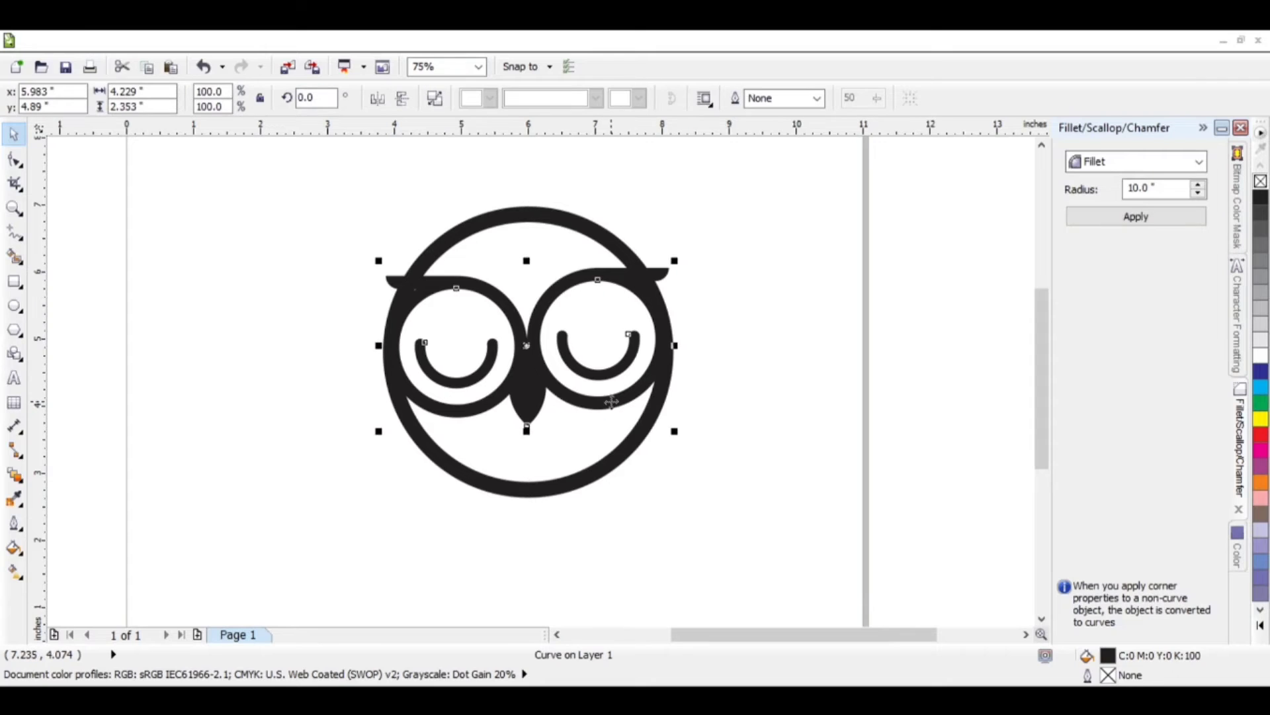
{"action": "key", "text": "Left"}
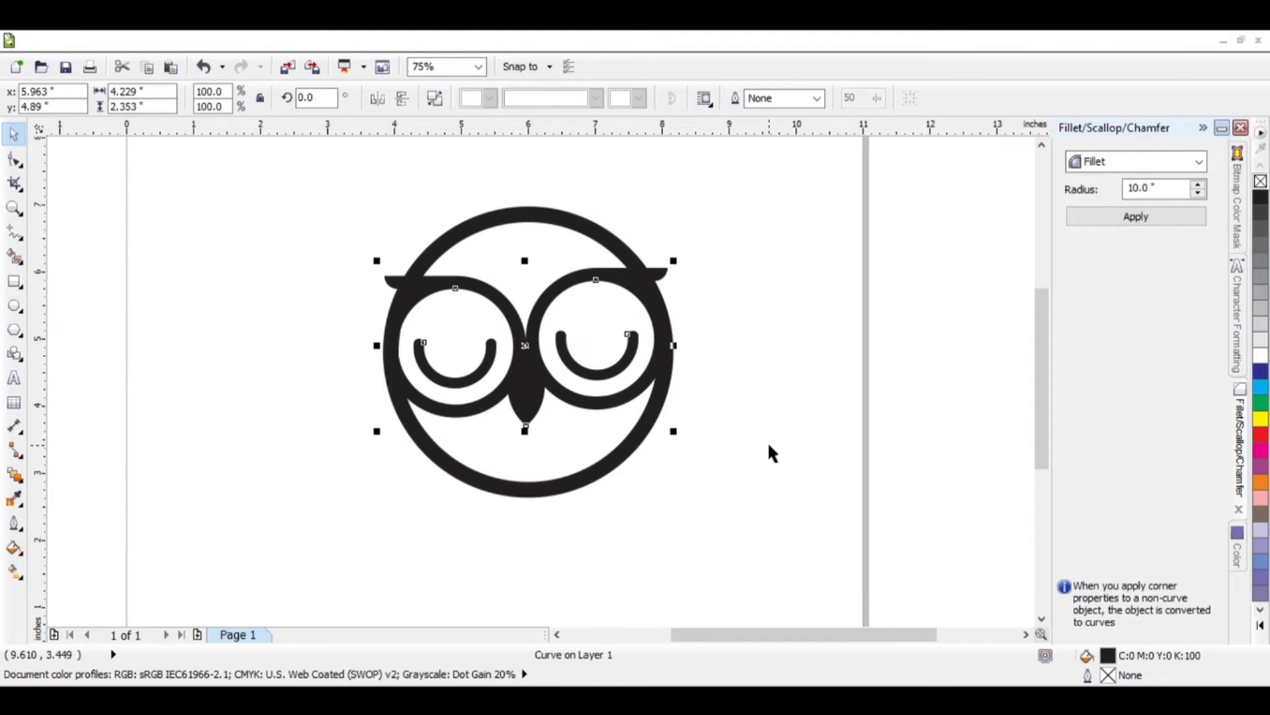
{"action": "left_click", "coordinate": [768, 445]}
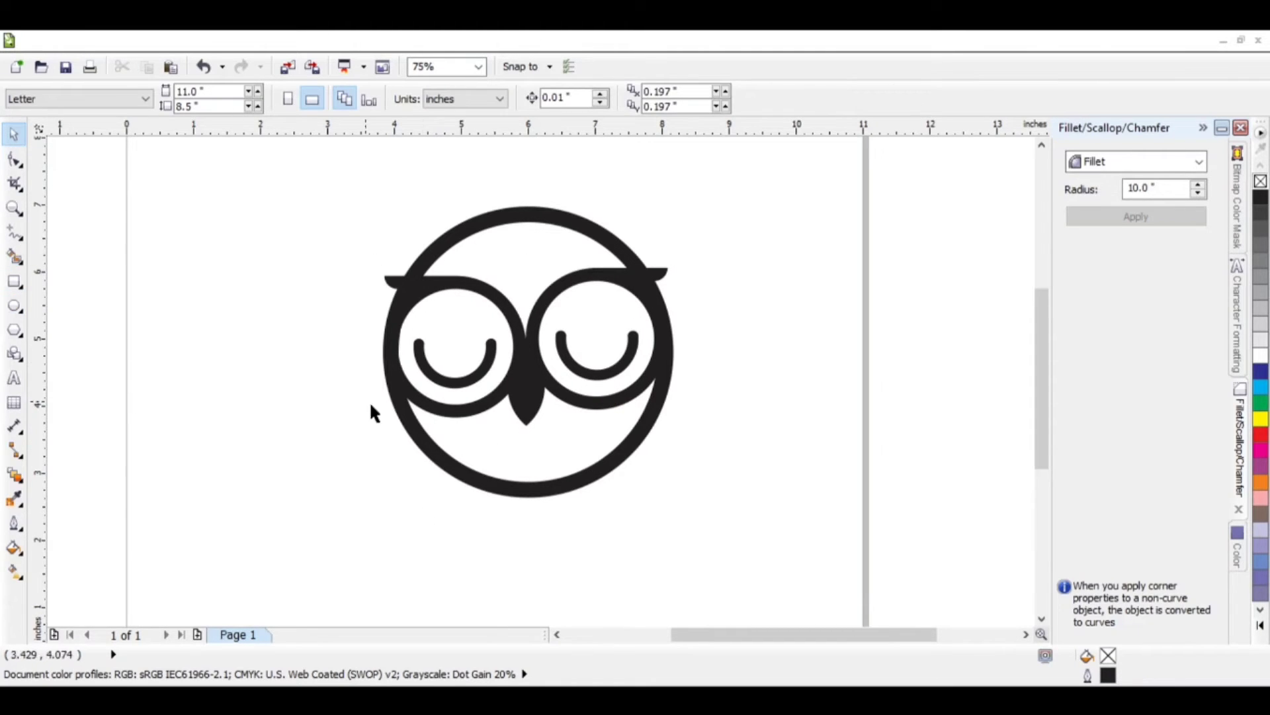
Step: Draw a rectangle about 0.32 by 0.72 inches at the head ring's lower left, filled yellow with no outline
{"action": "left_click", "coordinate": [14, 281]}
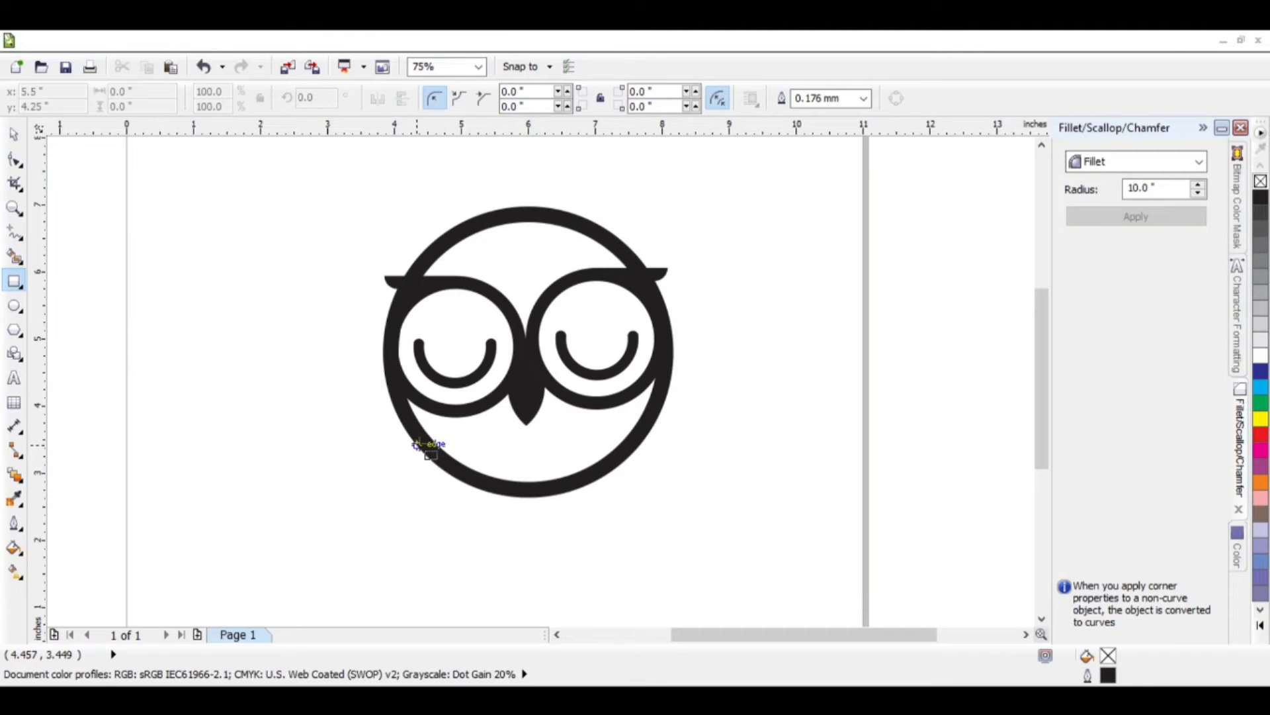
{"action": "left_click_drag", "start_coordinate": [415, 443], "coordinate": [436, 491]}
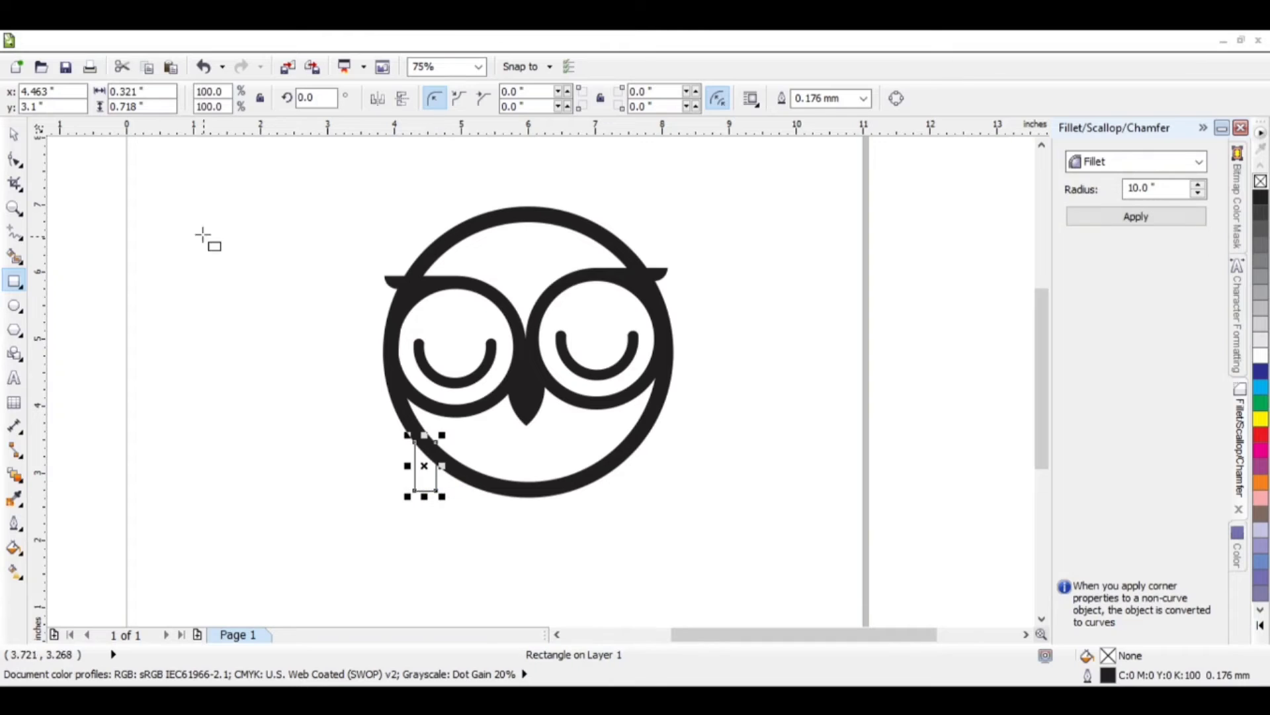
{"action": "key", "text": "space"}
{"action": "left_click", "coordinate": [1261, 419]}
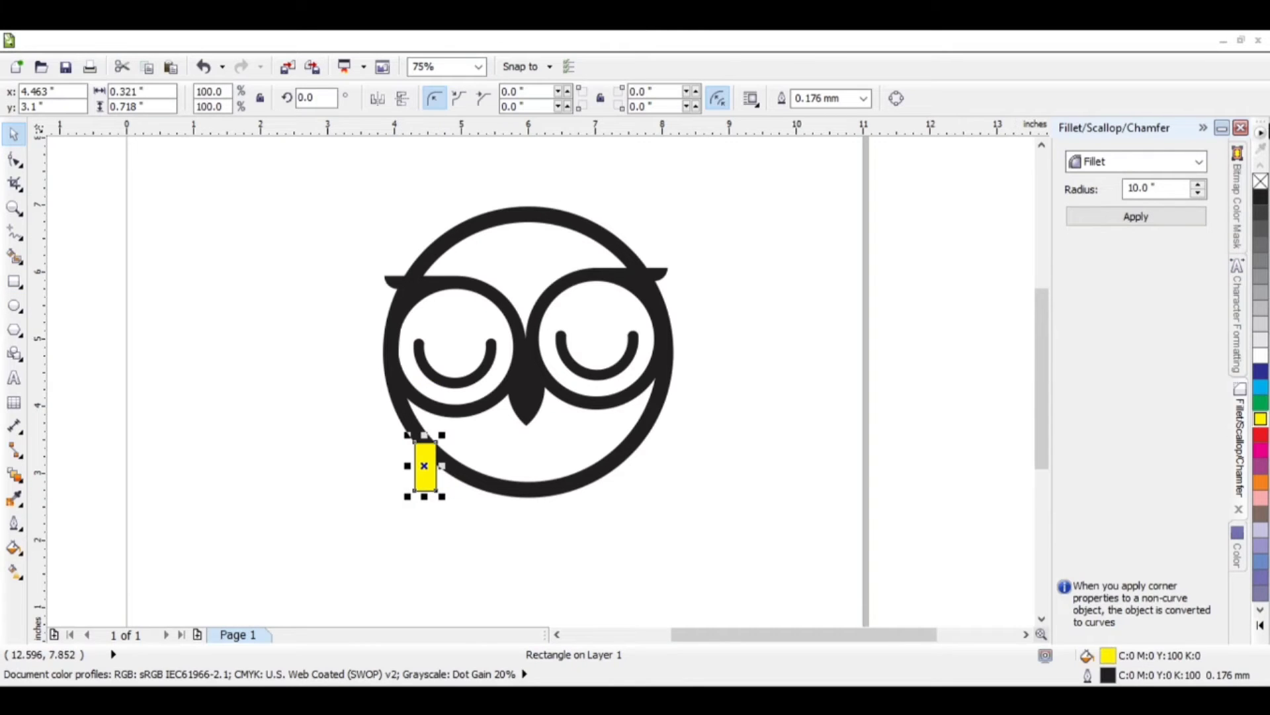
{"action": "right_click", "coordinate": [1260, 183]}
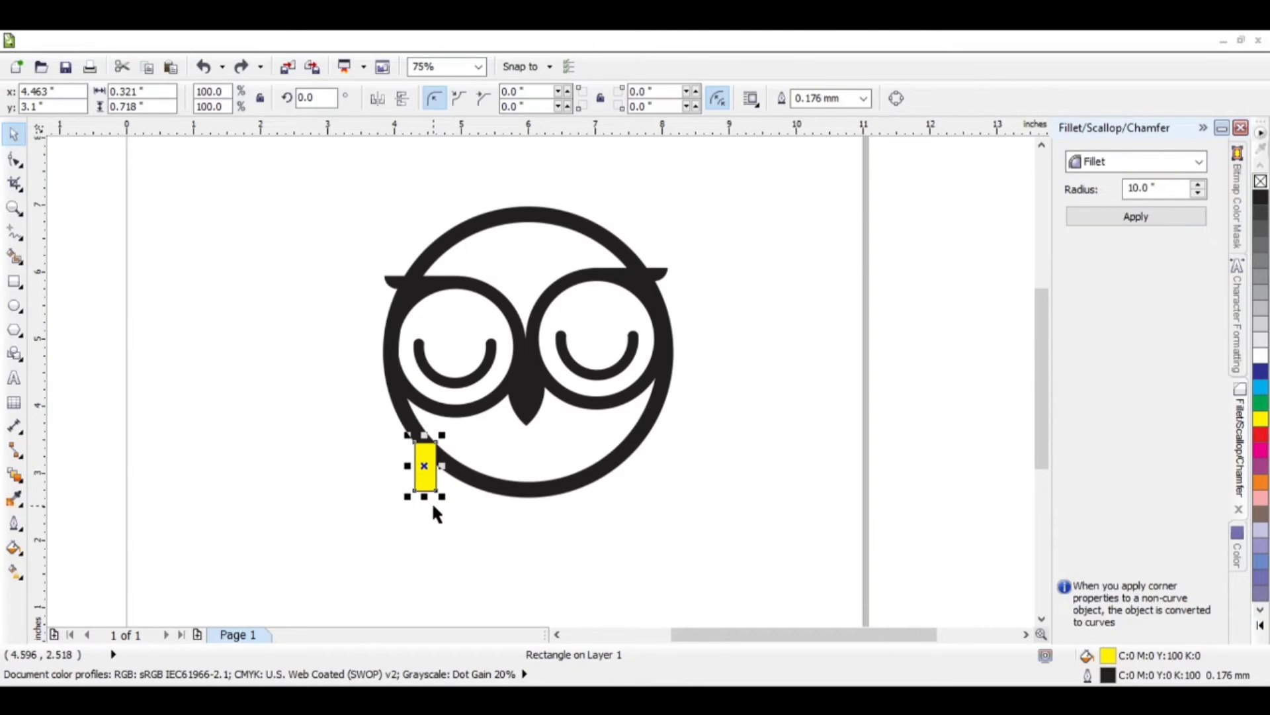
{"action": "scroll", "coordinate": [432, 502], "scroll_direction": "up", "scroll_amount": 1}
{"action": "left_click", "coordinate": [392, 460]}
{"action": "left_click", "coordinate": [417, 461]}
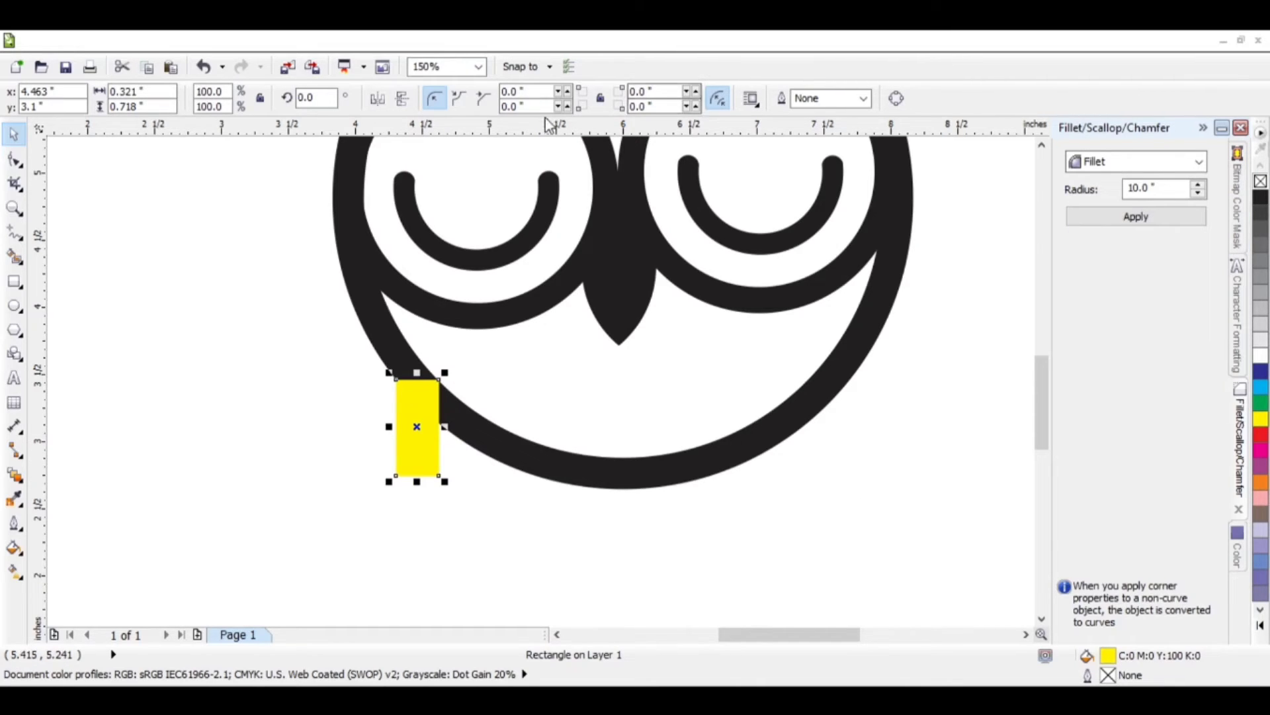
Step: Round the yellow rectangle's bottom-left corner with a 10-inch radius and mirror the shape horizontally
{"action": "left_click_drag", "start_coordinate": [531, 107], "coordinate": [491, 112]}
{"action": "type", "text": "10"}
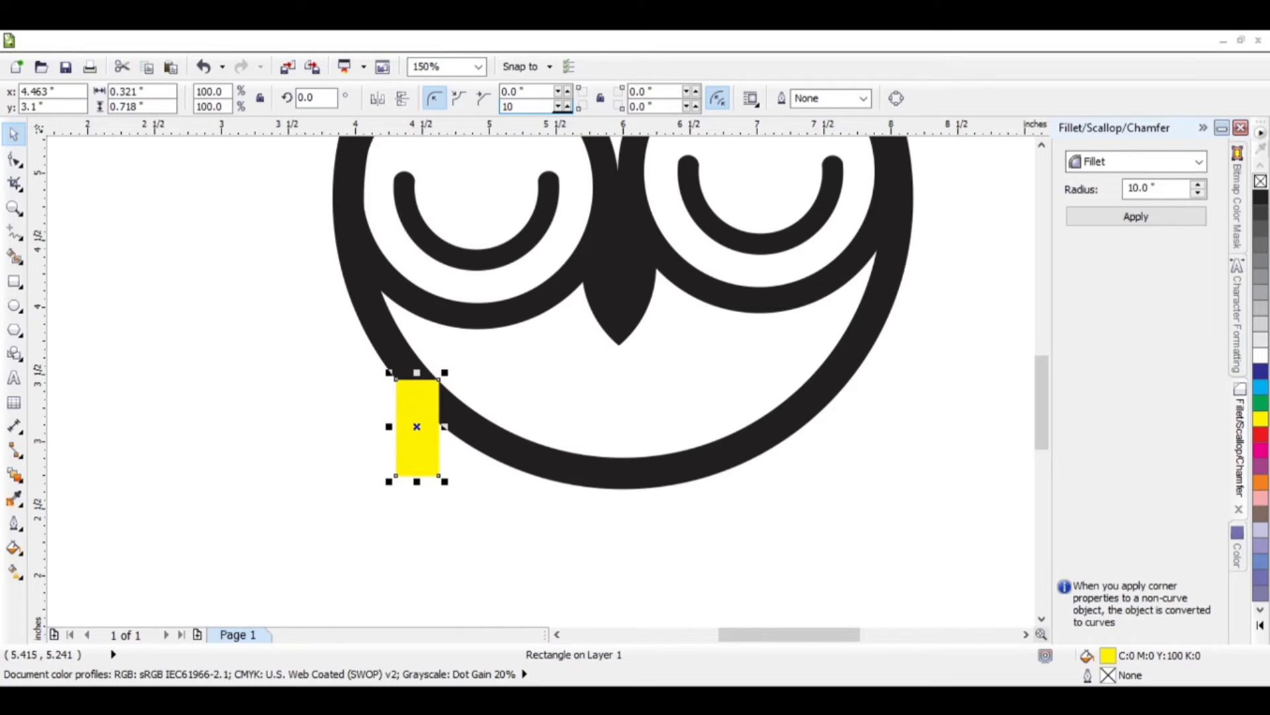
{"action": "key", "text": "Return"}
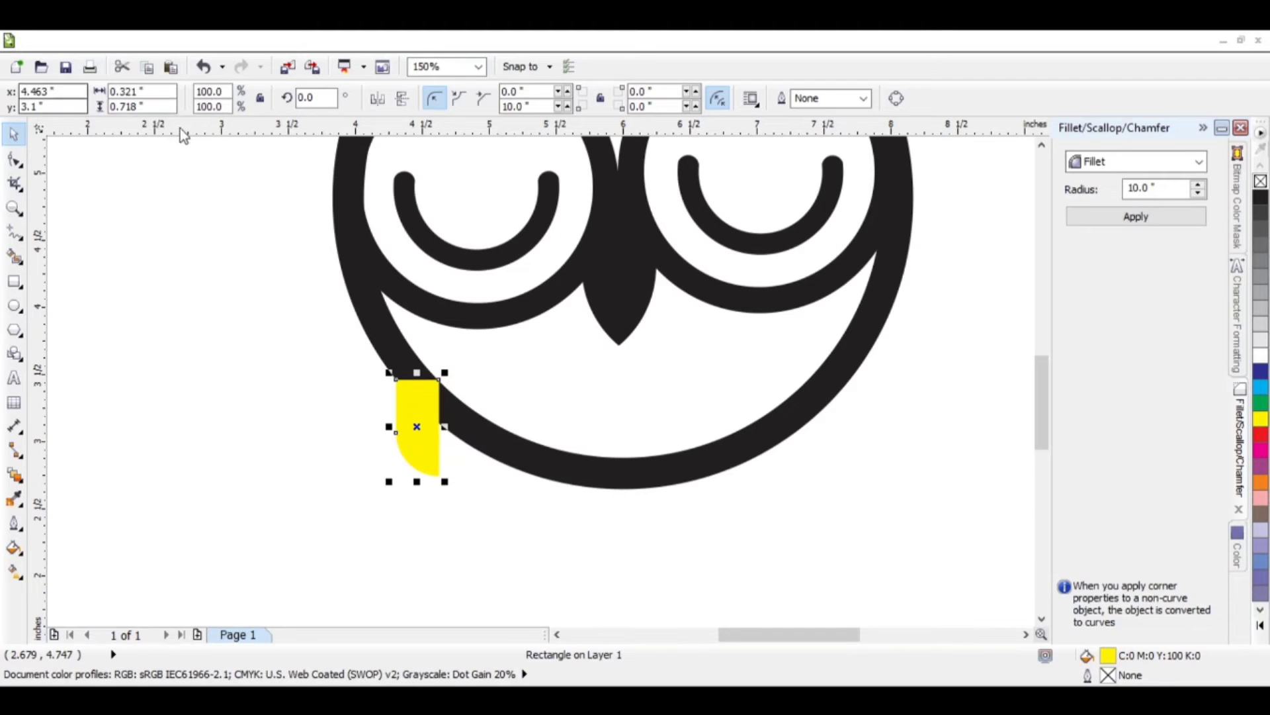
{"action": "left_click", "coordinate": [382, 103]}
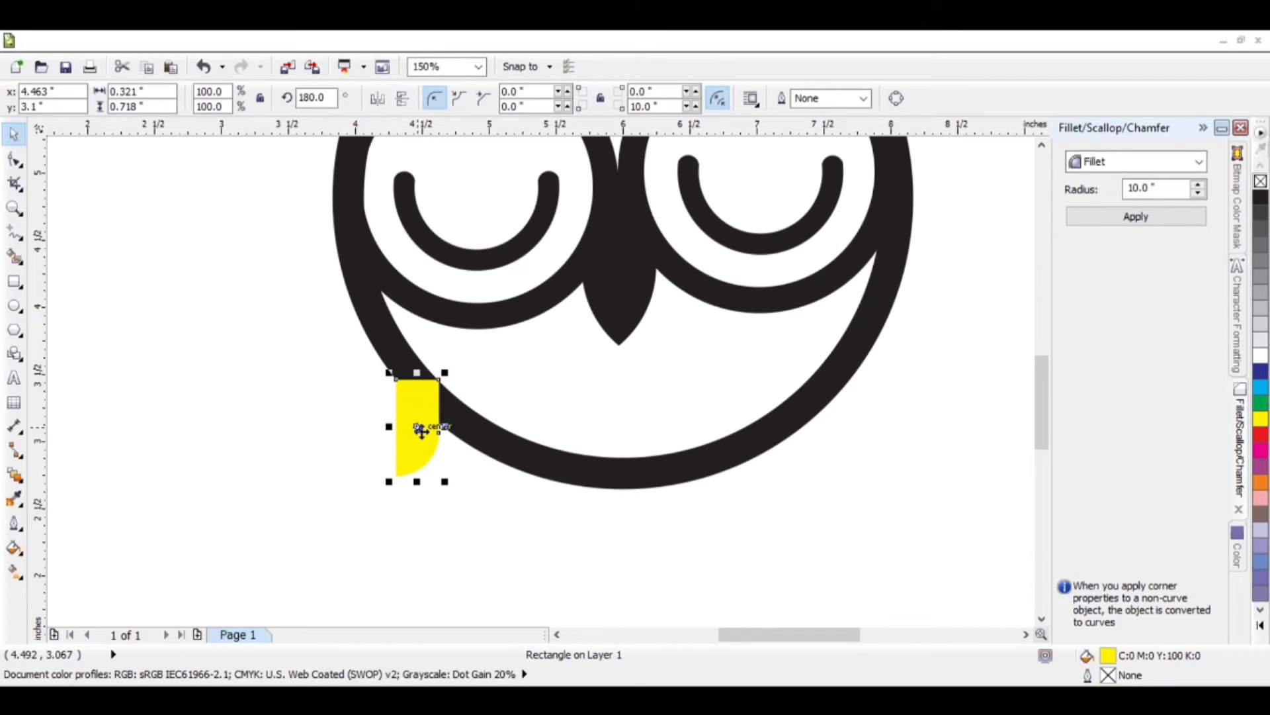
Step: Place a copy of the yellow shape at the ring's lower right and add a horizontal guideline along both top edges
{"action": "left_click_drag", "start_coordinate": [421, 428], "coordinate": [805, 468]}
{"action": "left_click_drag", "start_coordinate": [790, 395], "coordinate": [812, 395]}
{"action": "left_click_drag", "start_coordinate": [548, 129], "coordinate": [463, 379]}
{"action": "left_click", "coordinate": [895, 483]}
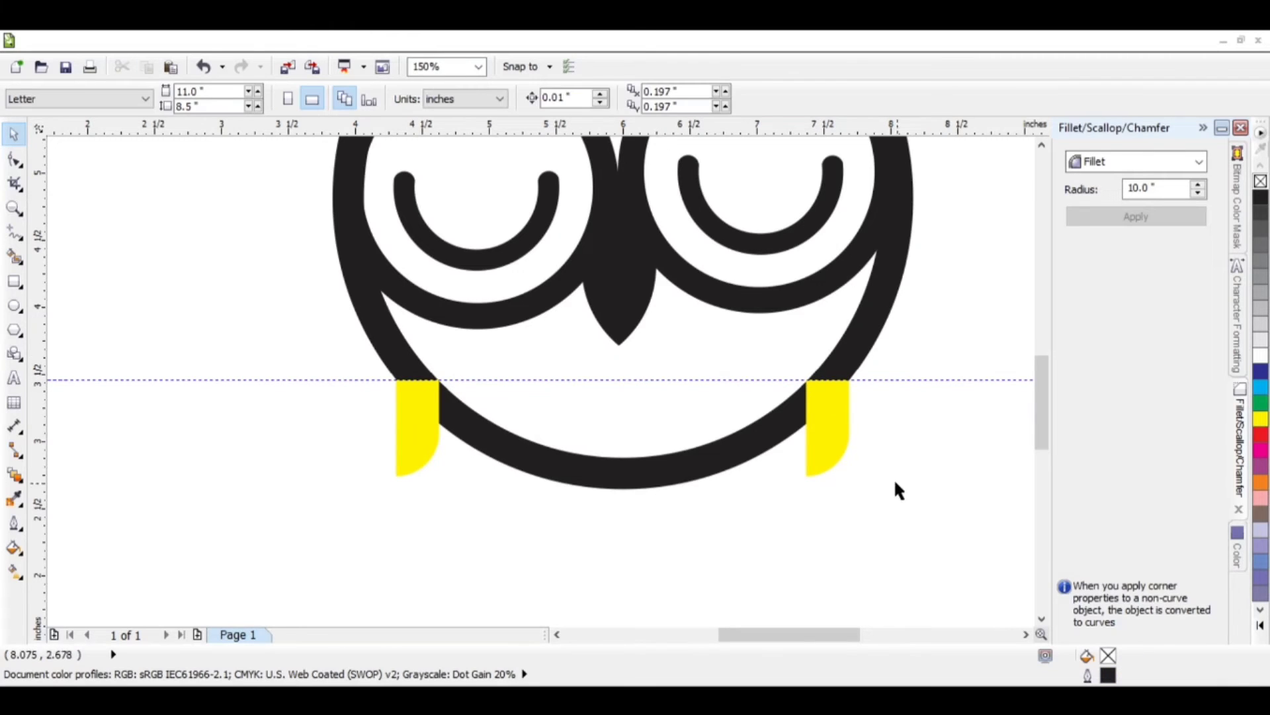
Step: Try to weld the two yellow shapes to the head ring, and undo the welds
{"action": "left_click", "coordinate": [792, 455]}
{"action": "left_click", "coordinate": [831, 463], "text": "shift"}
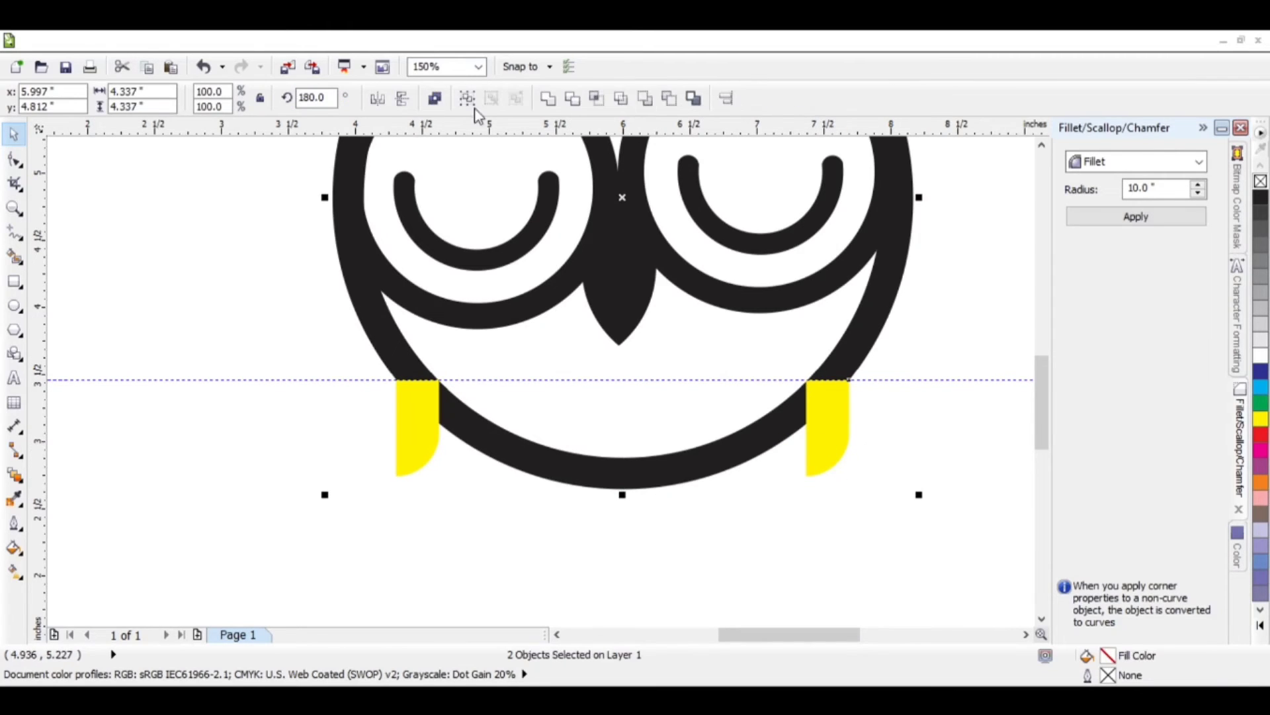
{"action": "left_click", "coordinate": [550, 99]}
{"action": "key", "text": "ctrl+z"}
{"action": "left_click", "coordinate": [829, 431]}
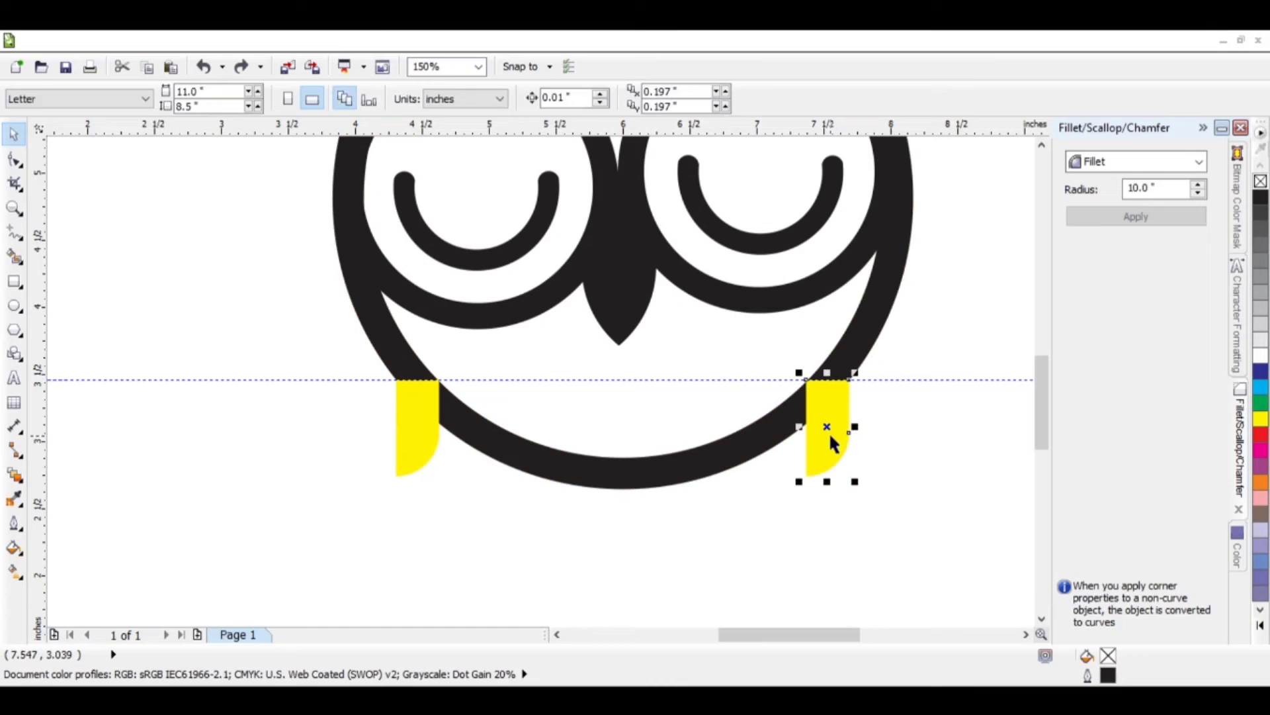
{"action": "left_click", "coordinate": [666, 465], "text": "shift"}
{"action": "left_click", "coordinate": [551, 99]}
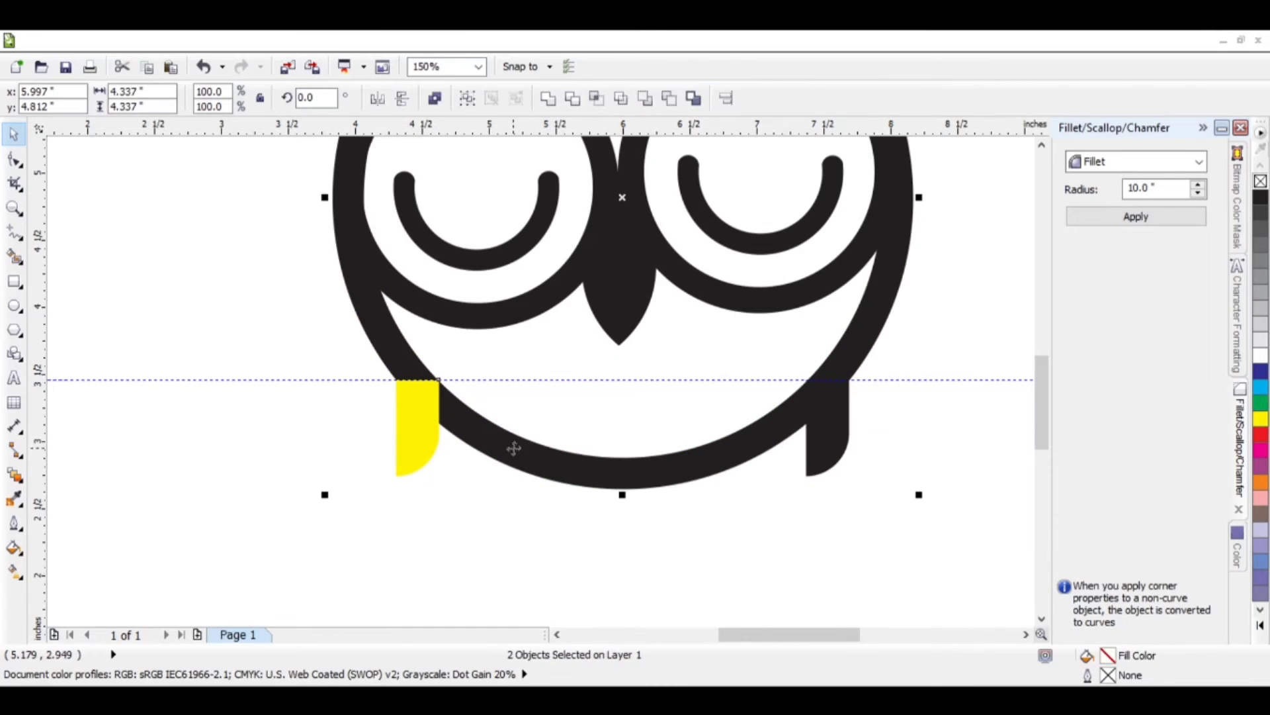
{"action": "left_click", "coordinate": [550, 101]}
{"action": "left_click", "coordinate": [903, 435]}
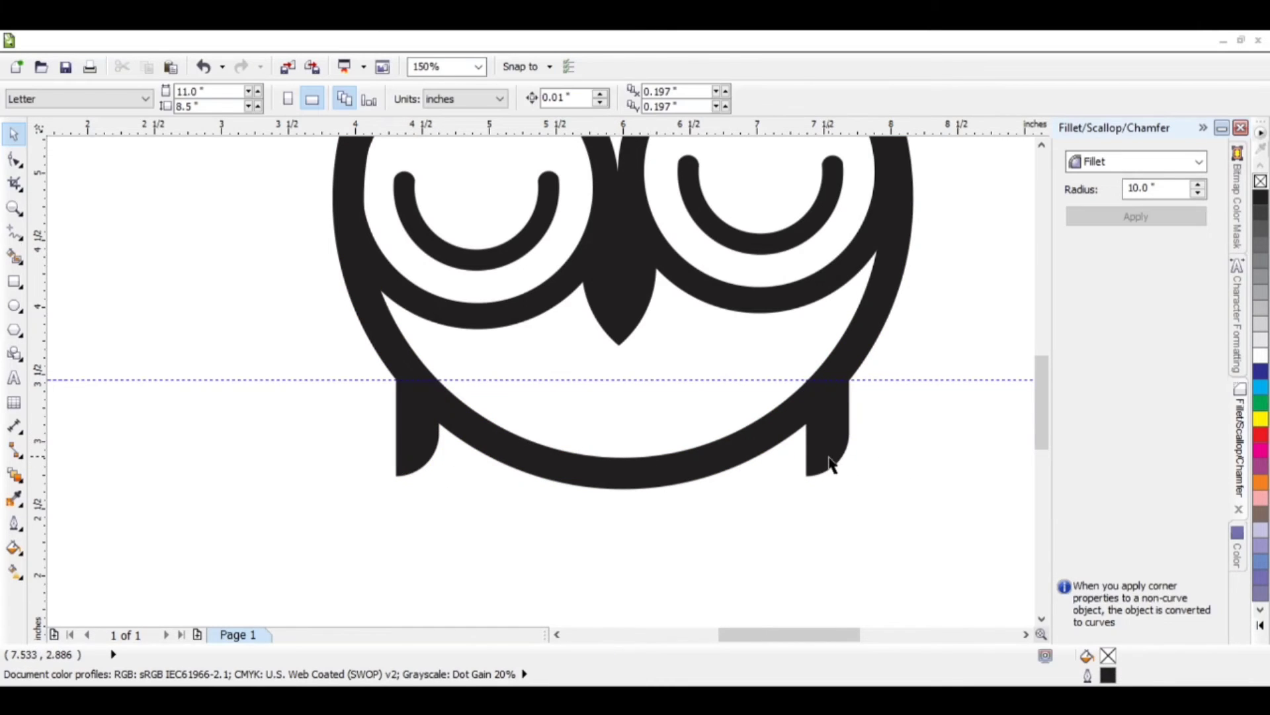
{"action": "key", "text": "ctrl+z"}
{"action": "key", "text": "ctrl+z"}
Step: Mirror the right yellow shape horizontally so its rounded corner faces inward
{"action": "left_click", "coordinate": [839, 450]}
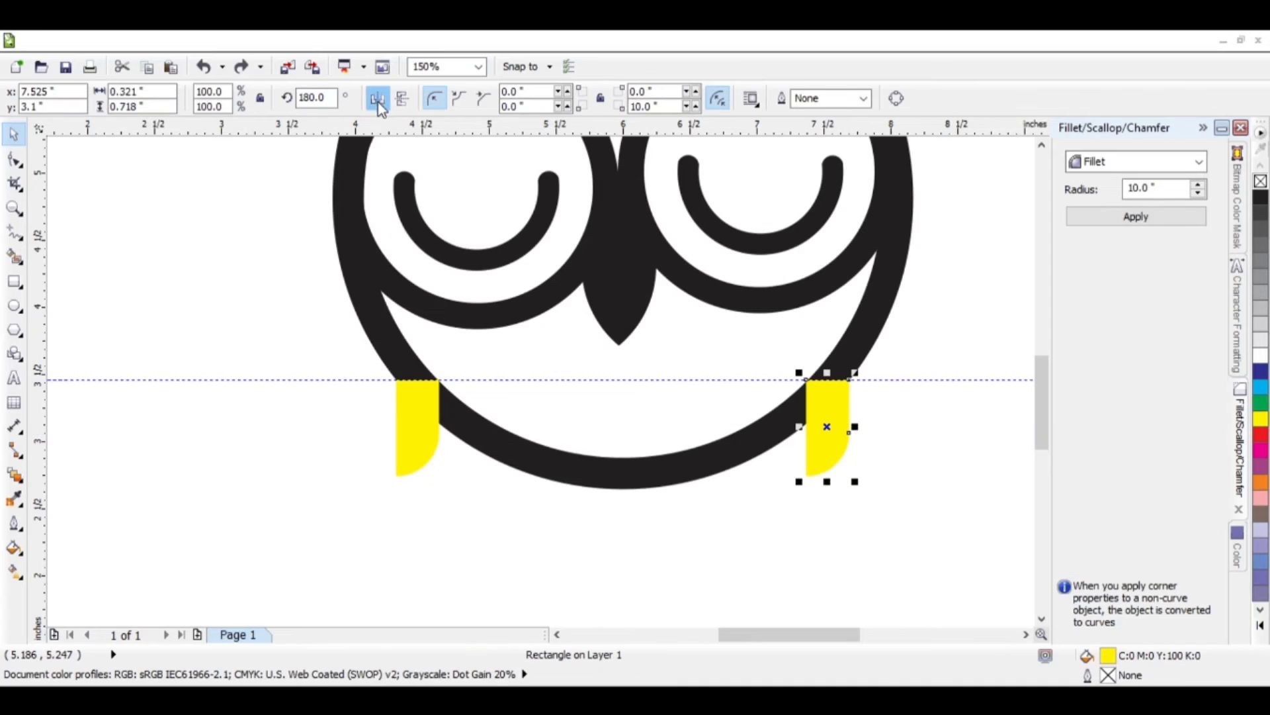
{"action": "left_click", "coordinate": [860, 368]}
{"action": "left_click", "coordinate": [840, 398]}
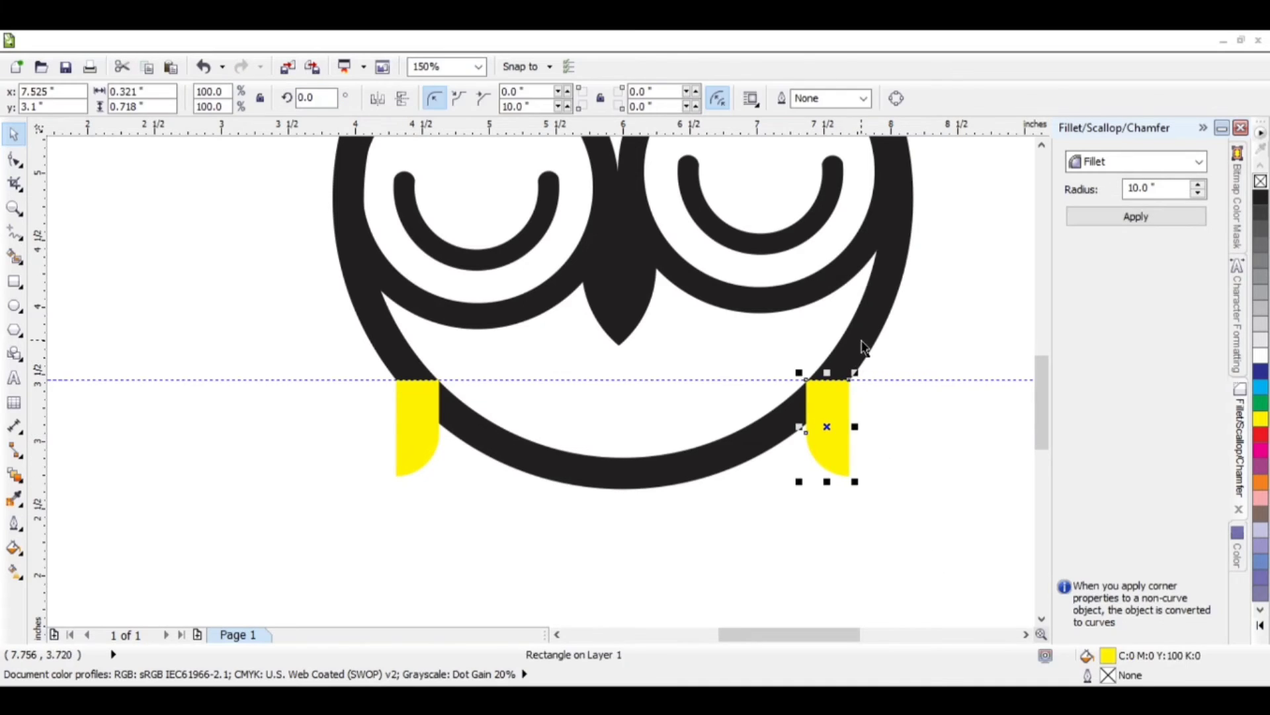
Step: Weld the right and left yellow shapes to the black head ring
{"action": "left_click", "coordinate": [863, 344], "text": "shift"}
{"action": "left_click", "coordinate": [549, 103]}
{"action": "left_click", "coordinate": [457, 456]}
{"action": "left_click", "coordinate": [426, 436]}
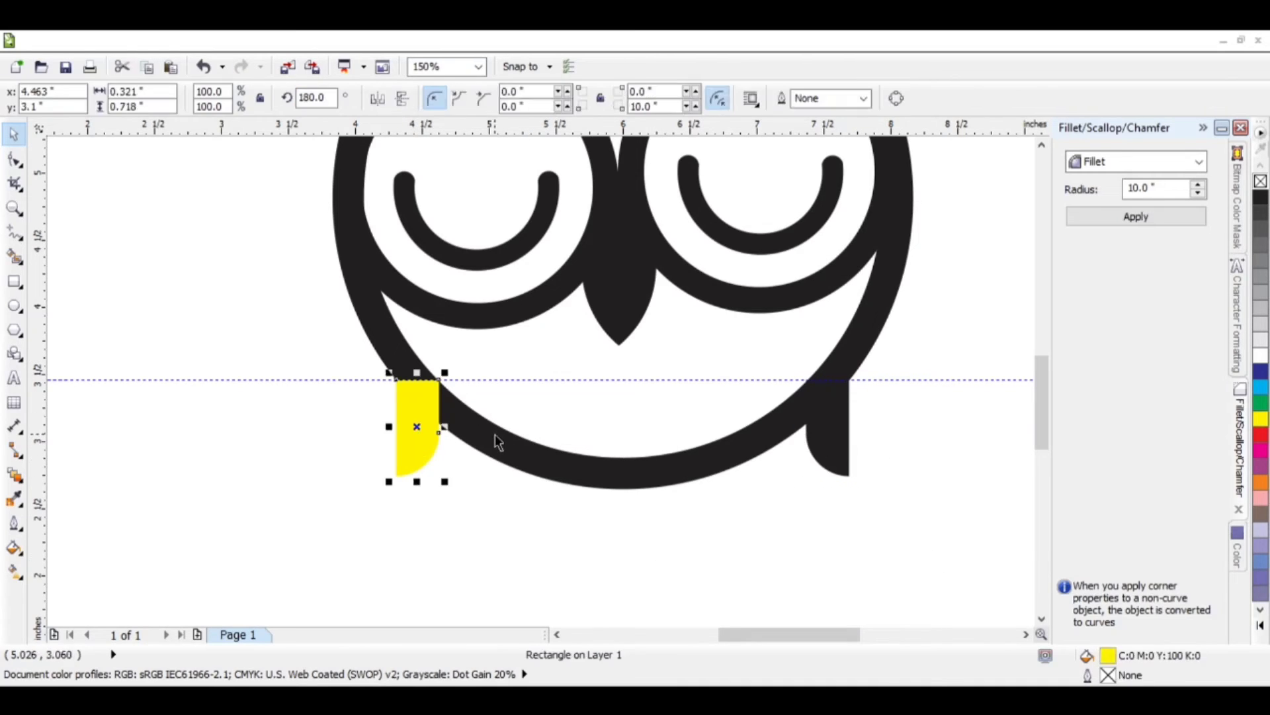
{"action": "left_click", "coordinate": [494, 431], "text": "shift"}
{"action": "left_click", "coordinate": [542, 102]}
{"action": "left_click", "coordinate": [778, 499]}
Step: Delete the horizontal guideline crossing the lower part of the owl
{"action": "scroll", "coordinate": [765, 491], "scroll_direction": "down", "scroll_amount": 2}
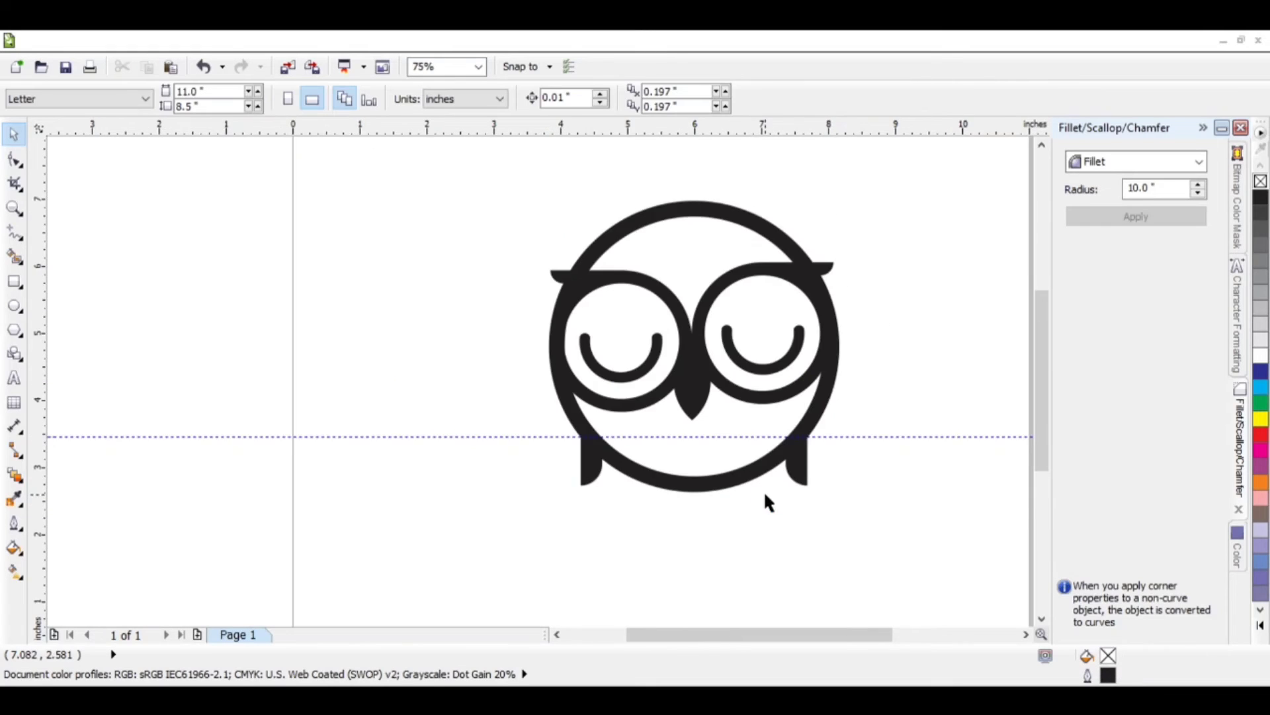
{"action": "scroll", "coordinate": [810, 526], "scroll_direction": "up", "scroll_amount": 1}
{"action": "left_click", "coordinate": [816, 401]}
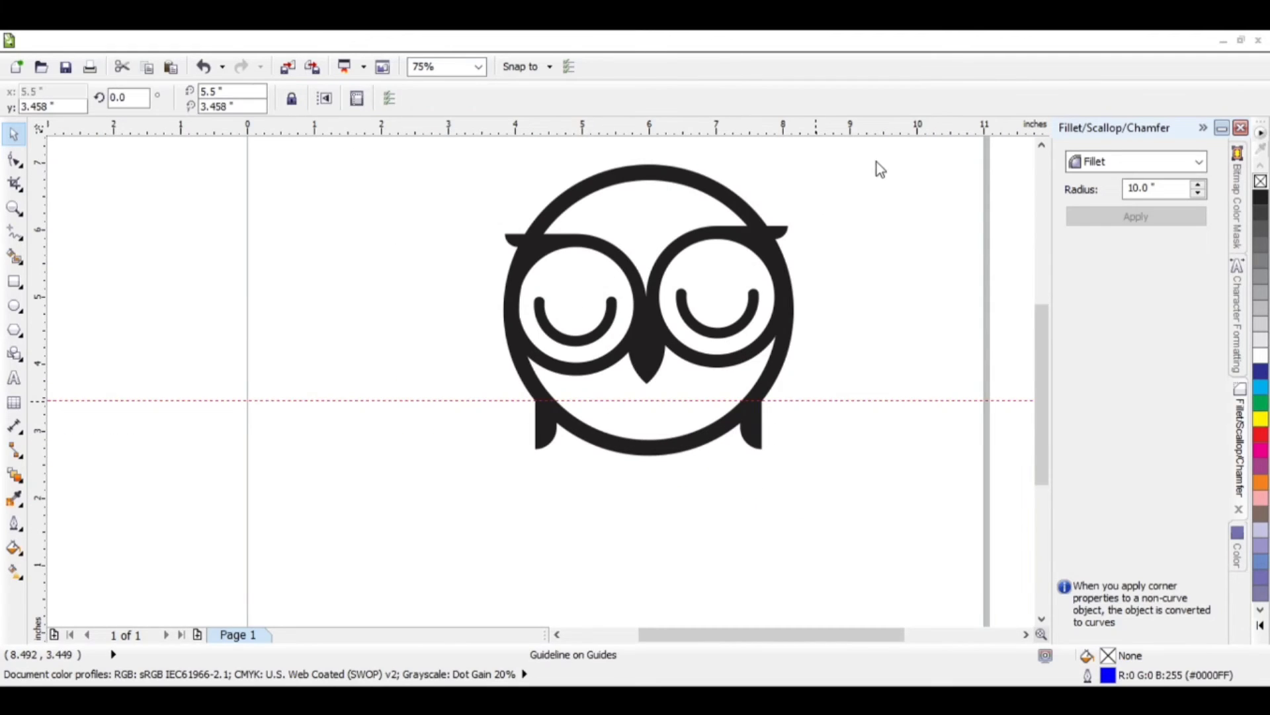
{"action": "key", "text": "Delete"}
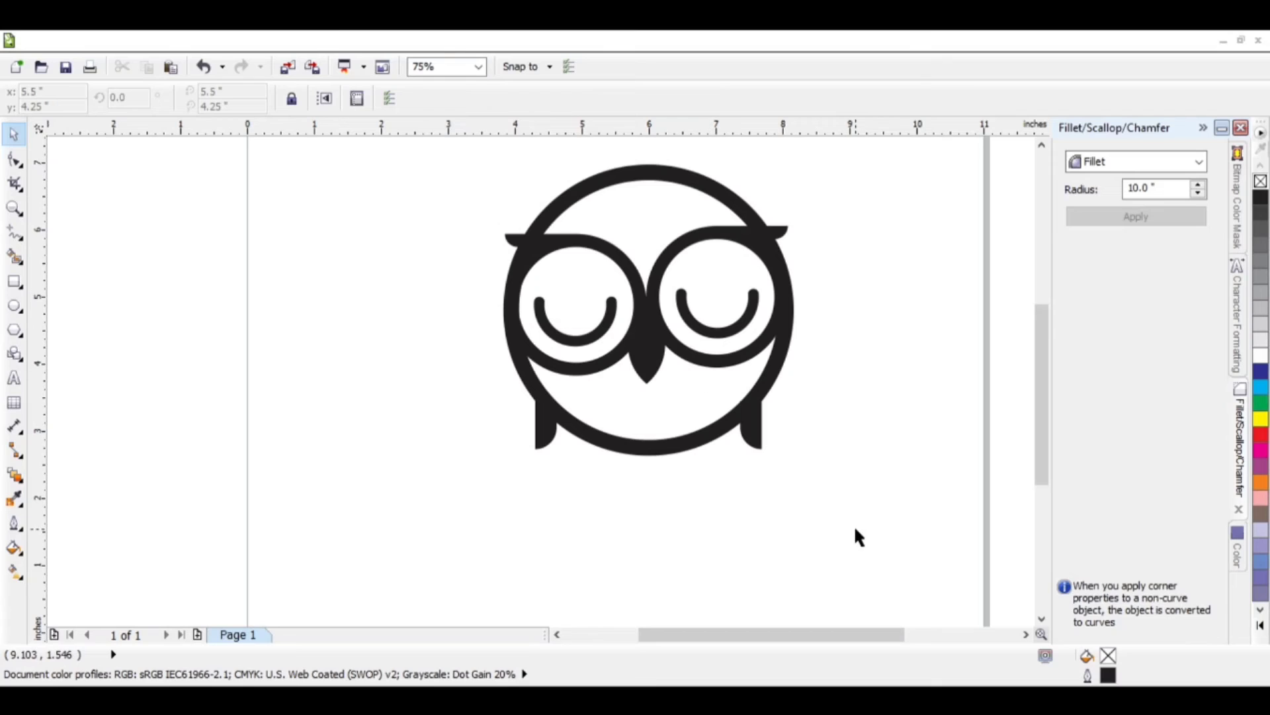
Step: Draw a flat rectangle about 4.11 by 0.28 inches and position it below the owl
{"action": "left_click", "coordinate": [14, 281]}
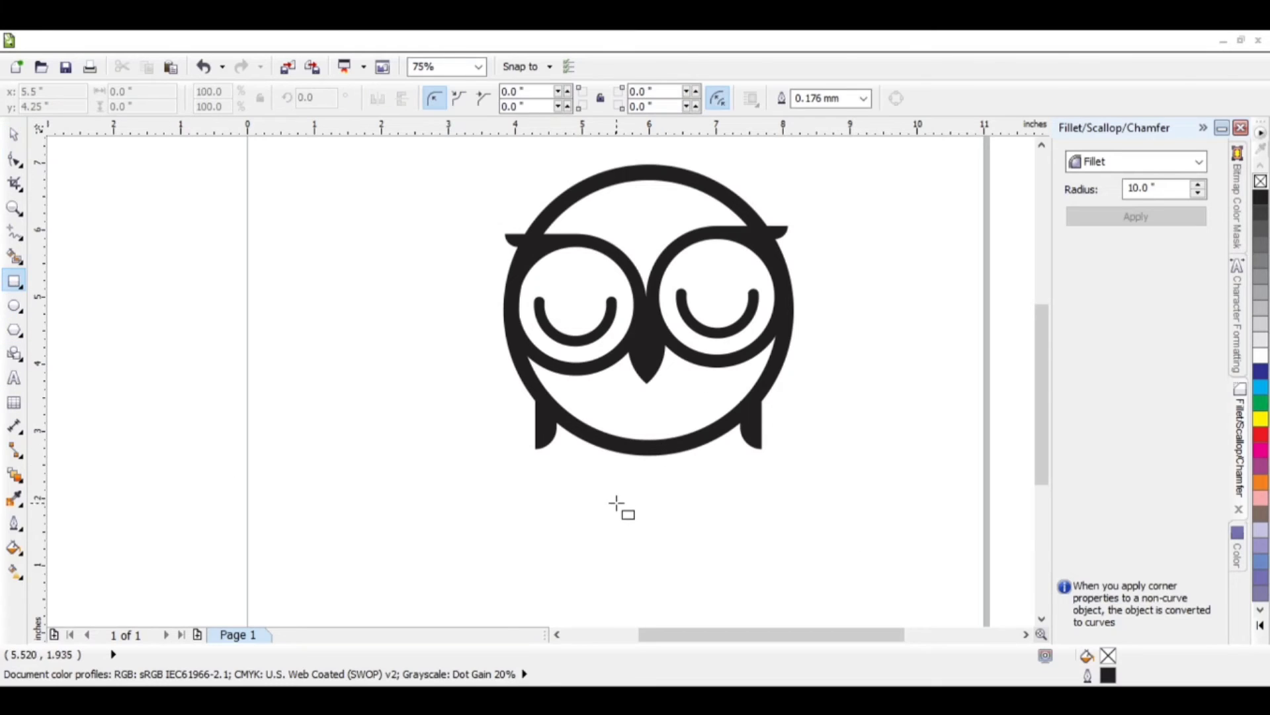
{"action": "left_click_drag", "start_coordinate": [598, 505], "coordinate": [735, 514]}
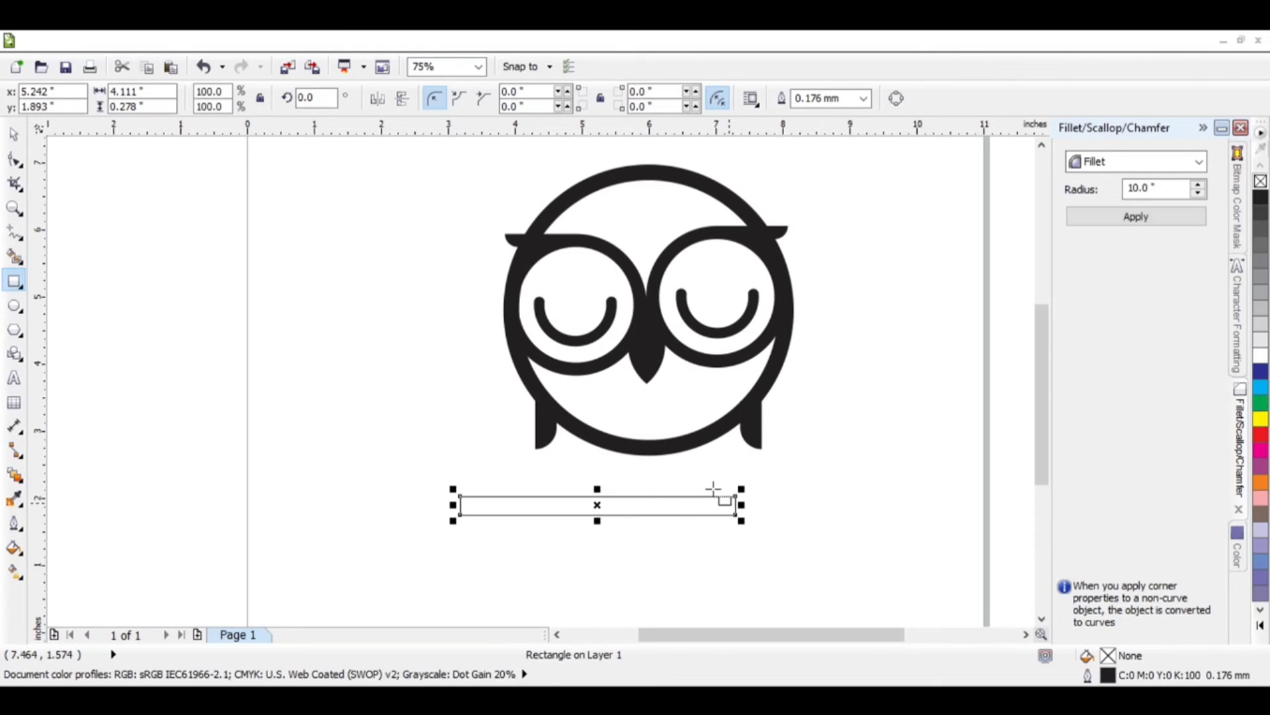
{"action": "left_click", "coordinate": [13, 135]}
{"action": "left_click_drag", "start_coordinate": [598, 505], "coordinate": [653, 520]}
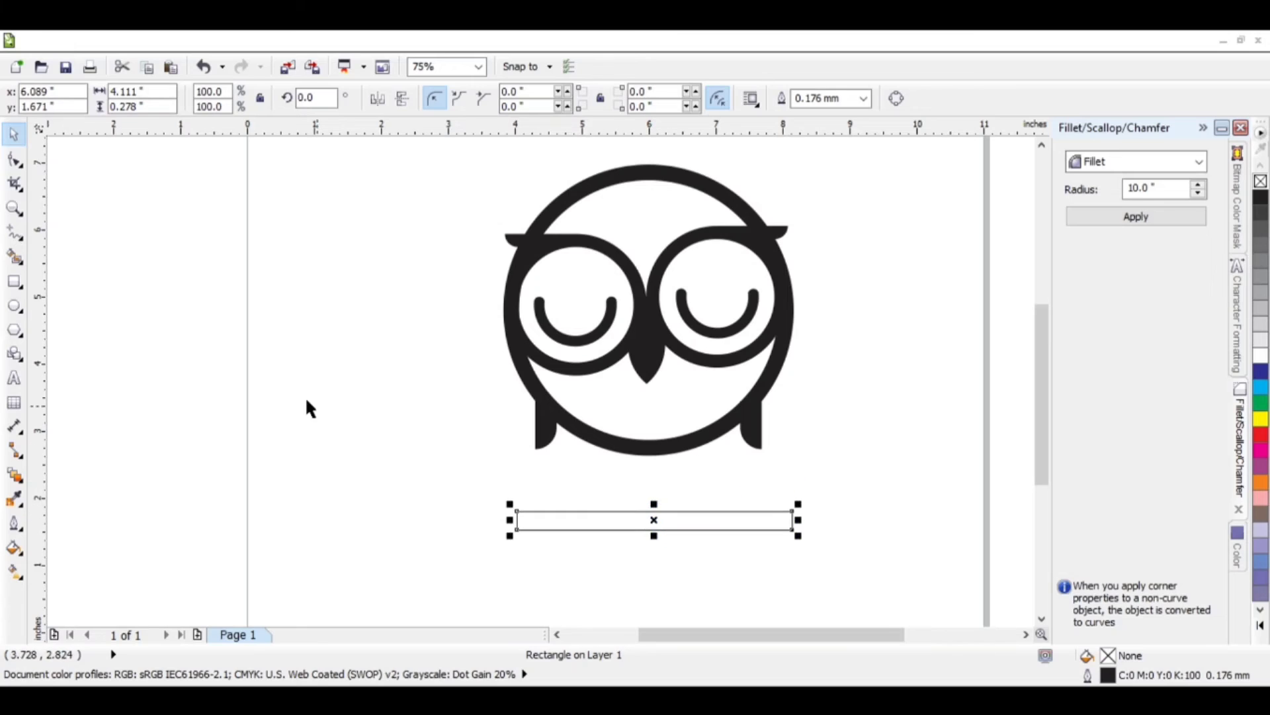
Step: Add a vertical guideline through the beak and centre the flat rectangle on it just beneath the owl
{"action": "left_click_drag", "start_coordinate": [39, 318], "coordinate": [646, 298]}
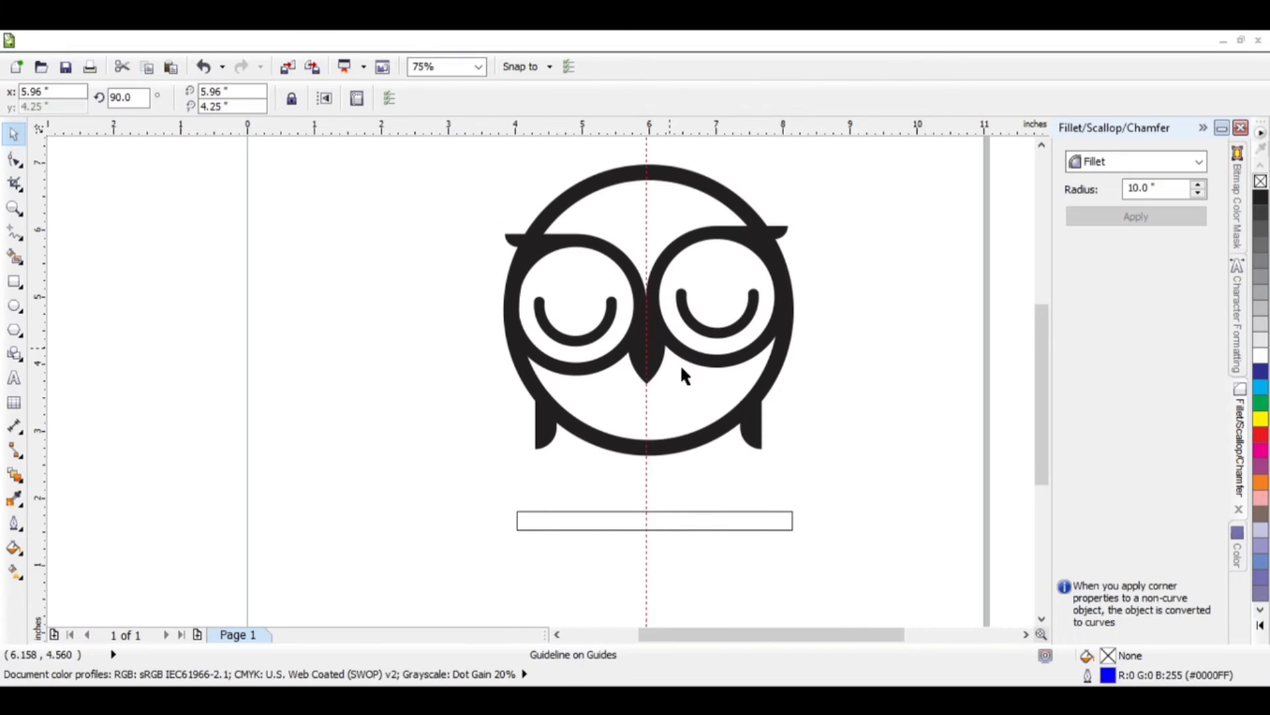
{"action": "left_click_drag", "start_coordinate": [658, 521], "coordinate": [680, 491]}
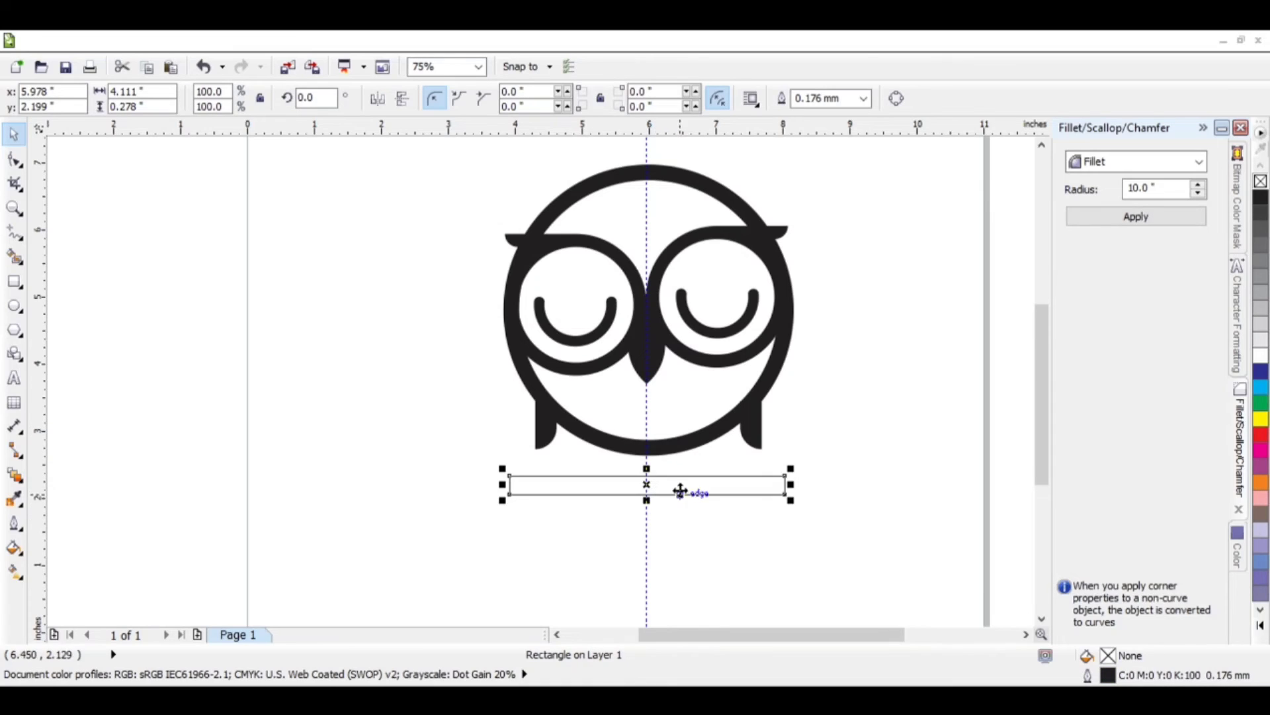
{"action": "left_click", "coordinate": [778, 521]}
Step: Round both bottom corners of the flat rectangle with a 10-inch radius
{"action": "left_click", "coordinate": [779, 494]}
{"action": "left_click", "coordinate": [526, 107]}
{"action": "type", "text": "10"}
{"action": "key", "text": "Return"}
{"action": "left_click", "coordinate": [645, 106]}
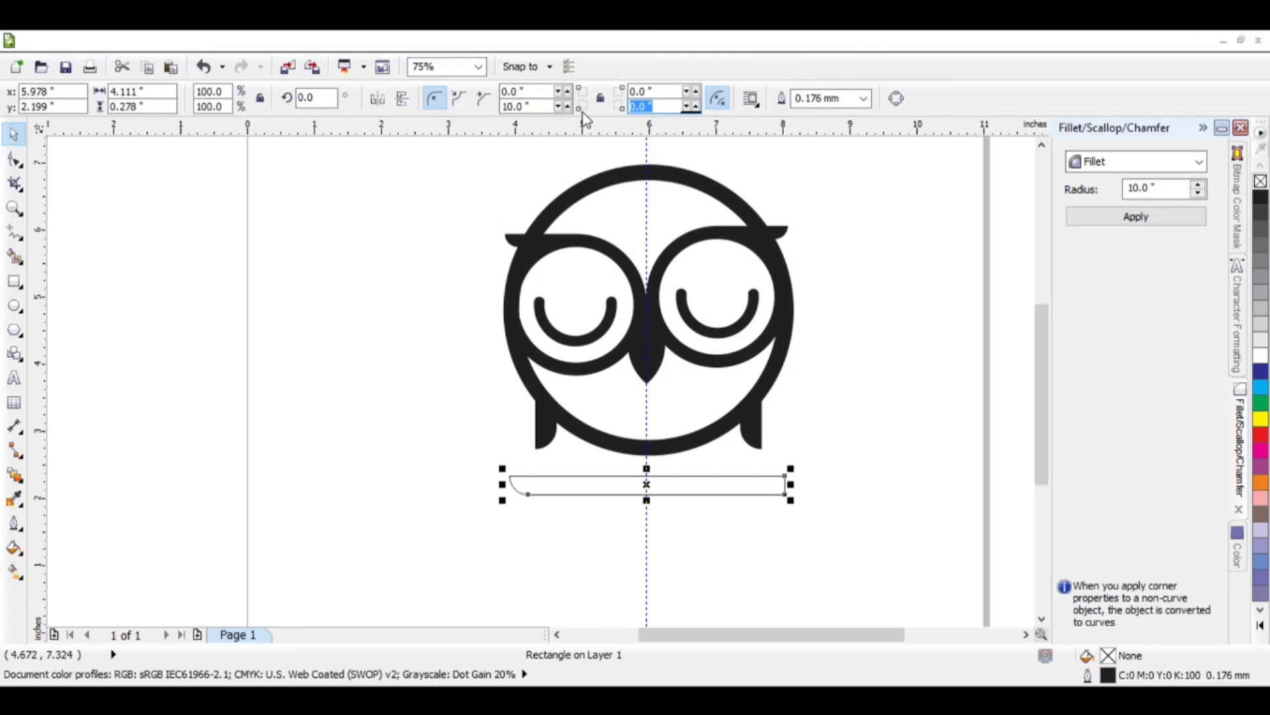
{"action": "type", "text": "10"}
{"action": "key", "text": "Return"}
{"action": "left_click", "coordinate": [854, 333]}
Step: Delete the vertical guideline running through the owl and the bar
{"action": "scroll", "coordinate": [672, 490], "scroll_direction": "up", "scroll_amount": 2}
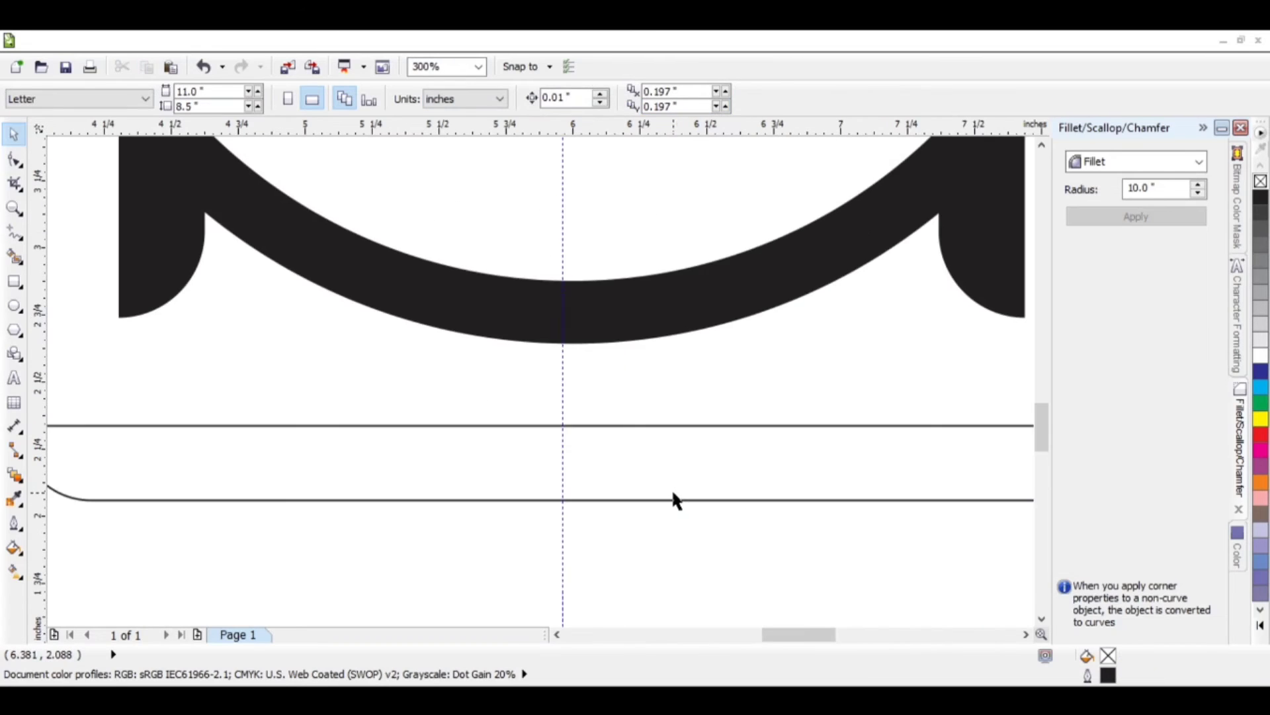
{"action": "scroll", "coordinate": [673, 463], "scroll_direction": "down", "scroll_amount": 2}
{"action": "left_click_drag", "start_coordinate": [651, 430], "coordinate": [616, 459]}
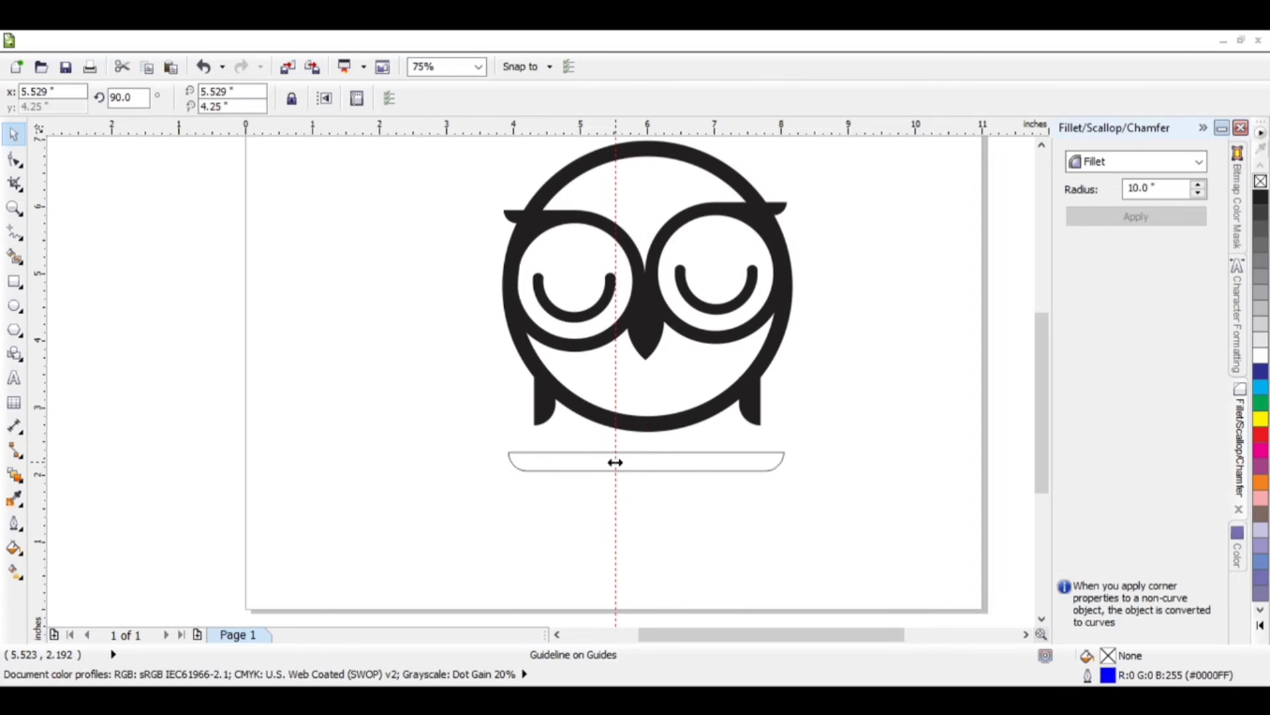
{"action": "key", "text": "Delete"}
Step: Fill the rounded bar beneath the owl with black
{"action": "left_click", "coordinate": [723, 472]}
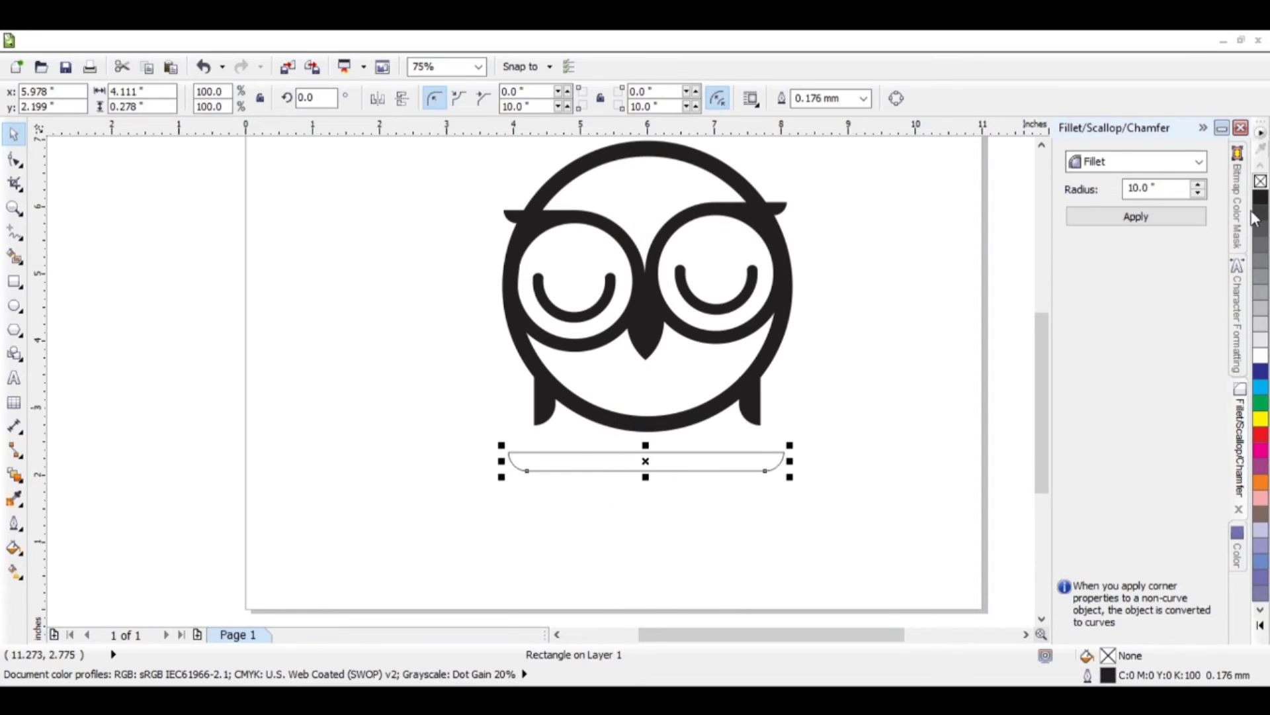
{"action": "left_click", "coordinate": [1261, 196]}
{"action": "left_click", "coordinate": [822, 539]}
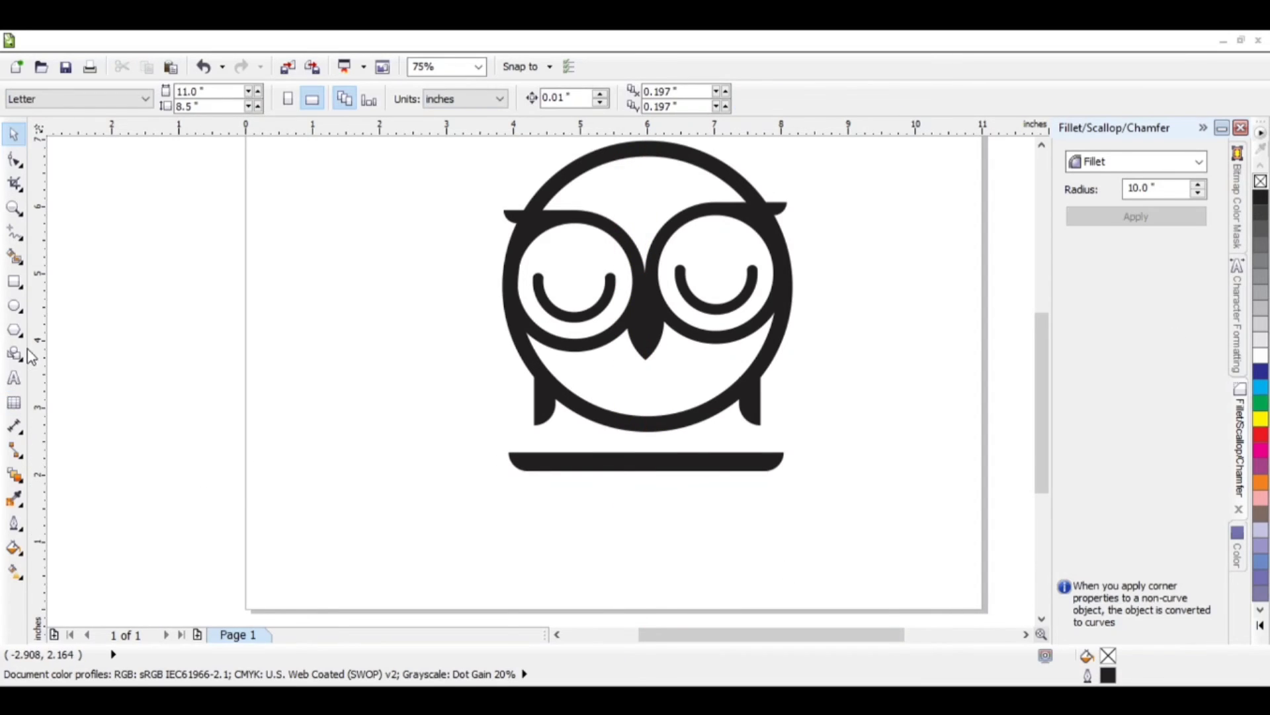
Step: Draw a circle about 0.115 inches in diameter above the bar and make two copies in a row beside it
{"action": "key", "text": "F7"}
{"action": "scroll", "coordinate": [638, 482], "scroll_direction": "up", "scroll_amount": 1}
{"action": "scroll", "coordinate": [638, 483], "scroll_direction": "up", "scroll_amount": 3}
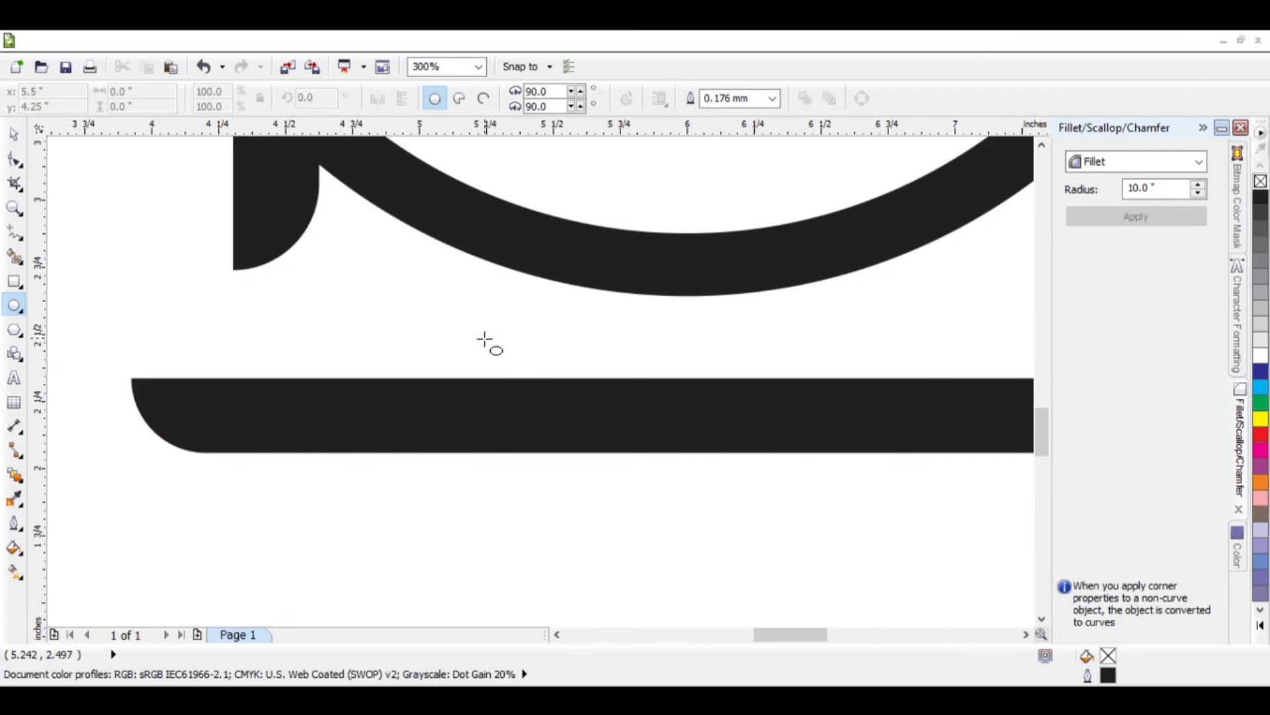
{"action": "mouse_move", "coordinate": [485, 339]}
{"action": "left_mouse_down"}
{"action": "mouse_move", "coordinate": [516, 371]}
{"action": "mouse_move", "coordinate": [539, 356]}
{"action": "mouse_move", "coordinate": [570, 366]}
{"action": "left_mouse_up"}
{"action": "key", "text": "space"}
{"action": "right_click", "coordinate": [533, 362]}
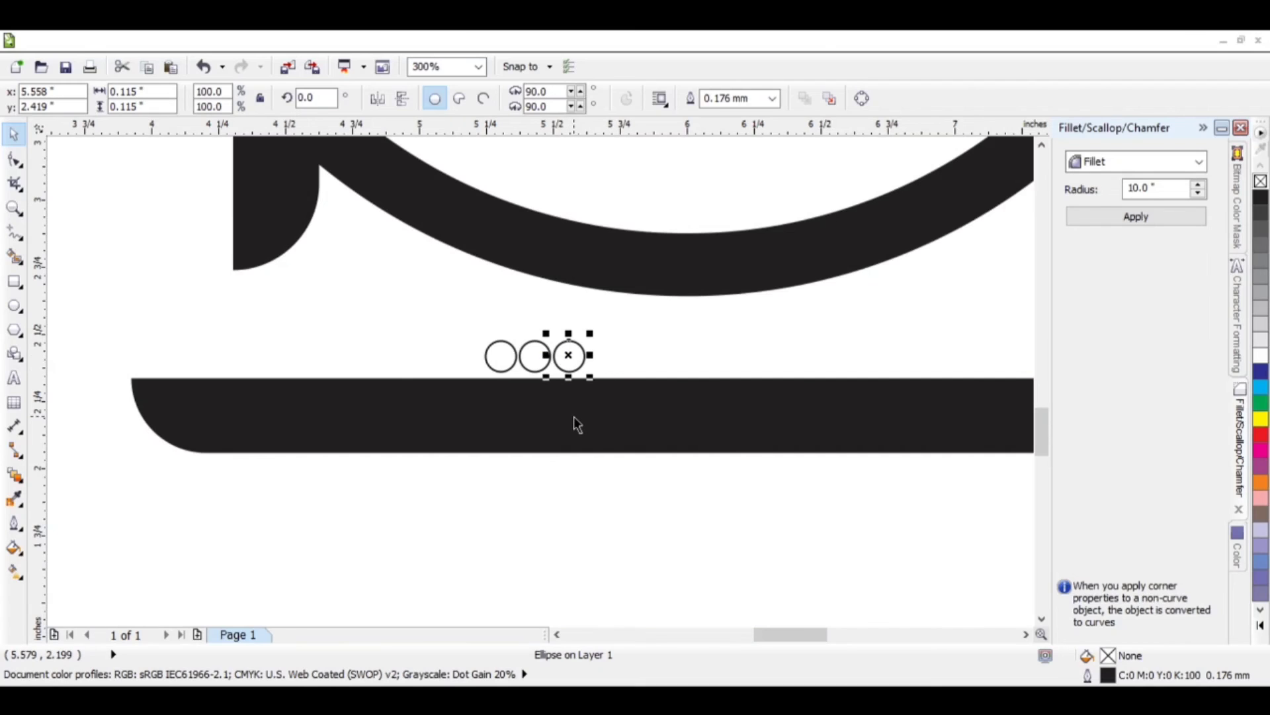
Step: Shift the third small circle sideways so its gap to the middle circle matches the gap between the first two
{"action": "key", "text": "Left"}
{"action": "left_click", "coordinate": [490, 367]}
{"action": "scroll", "coordinate": [544, 371], "scroll_direction": "up", "scroll_amount": 2}
{"action": "left_click", "coordinate": [607, 335]}
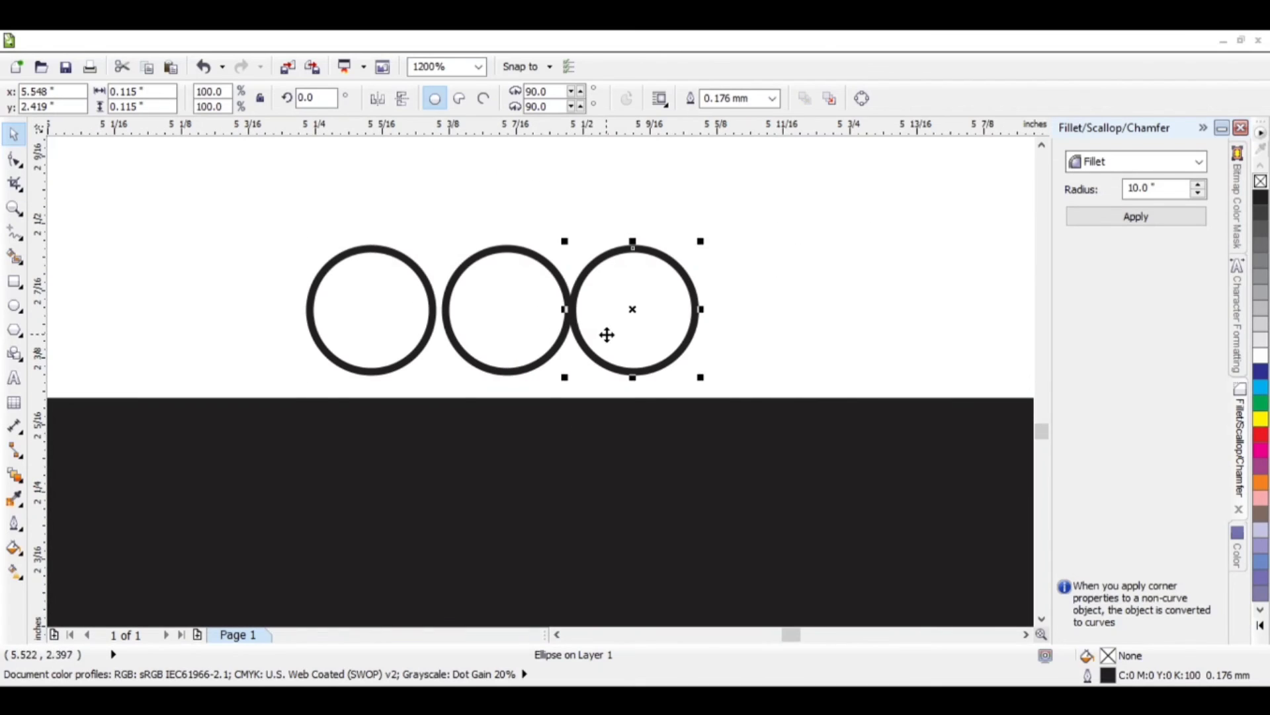
{"action": "left_click_drag", "start_coordinate": [607, 334], "coordinate": [715, 315]}
{"action": "left_click_drag", "start_coordinate": [716, 315], "coordinate": [638, 320]}
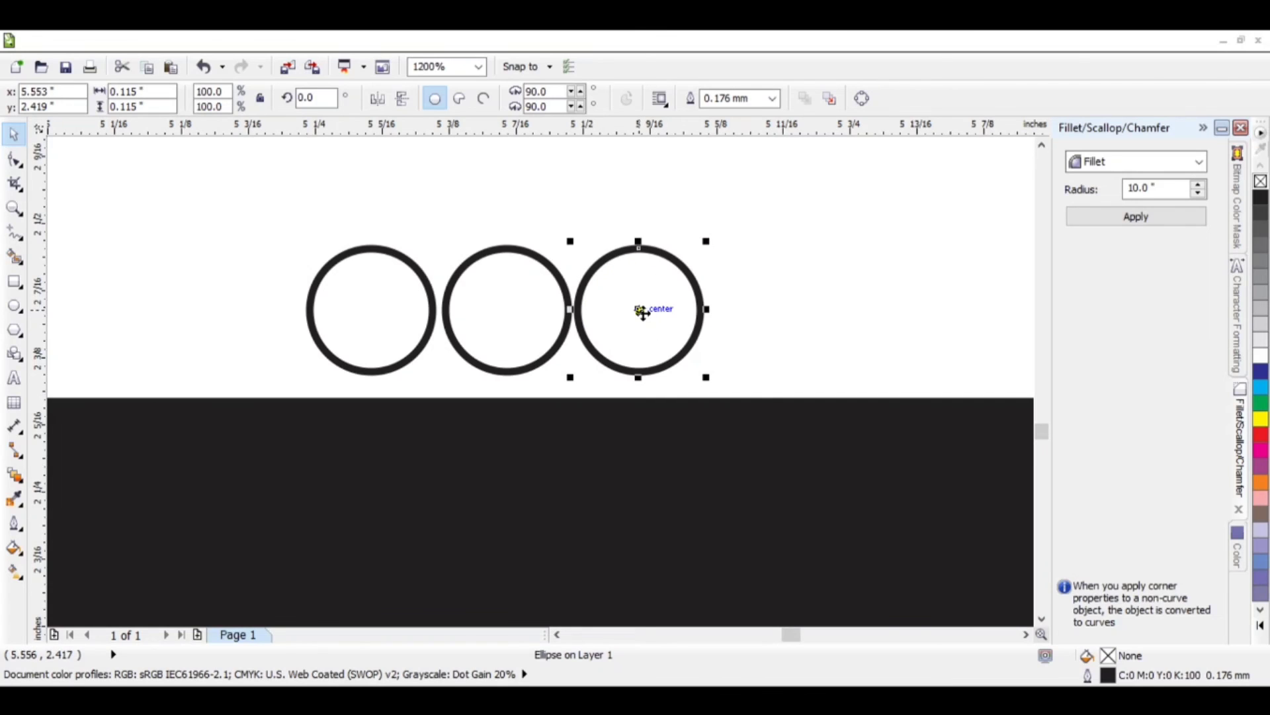
{"action": "key", "text": "ctrl+z"}
{"action": "left_click_drag", "start_coordinate": [713, 311], "coordinate": [639, 316]}
{"action": "left_click", "coordinate": [539, 351]}
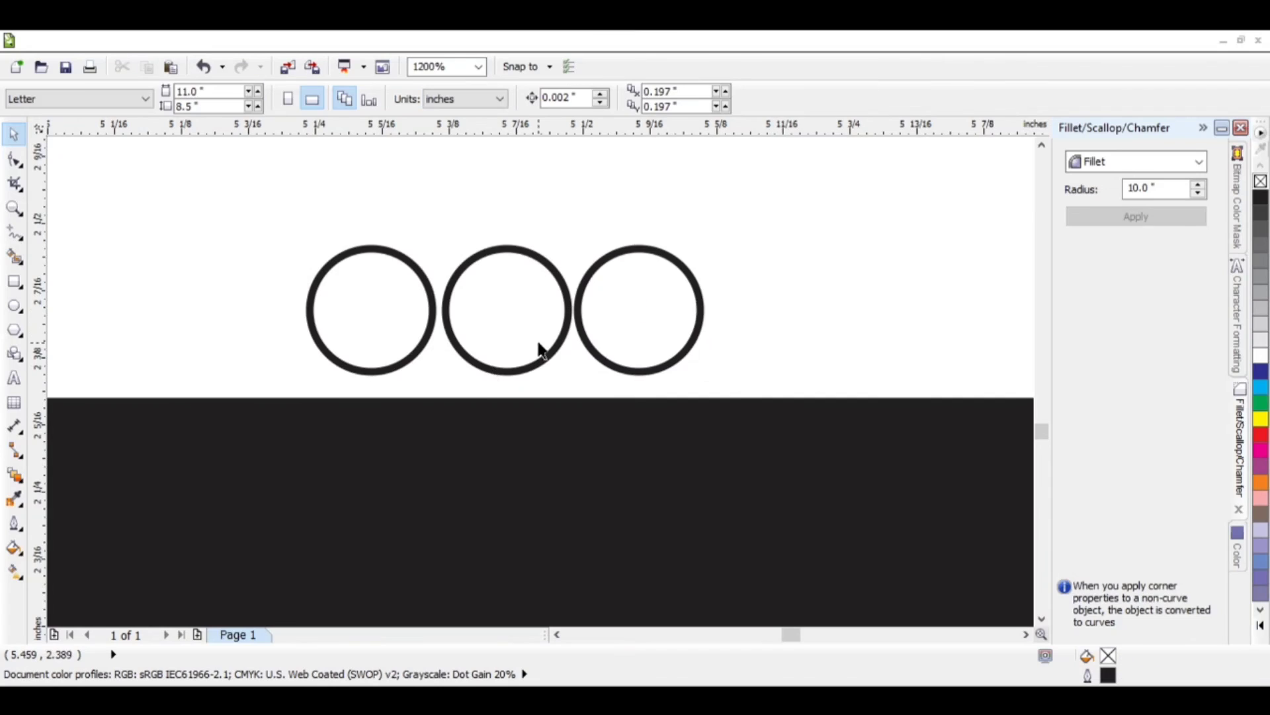
Step: Group the three small circles and give them a black fill with no outline
{"action": "scroll", "coordinate": [539, 351], "scroll_direction": "down", "scroll_amount": 2}
{"action": "left_click_drag", "start_coordinate": [471, 315], "coordinate": [601, 376]}
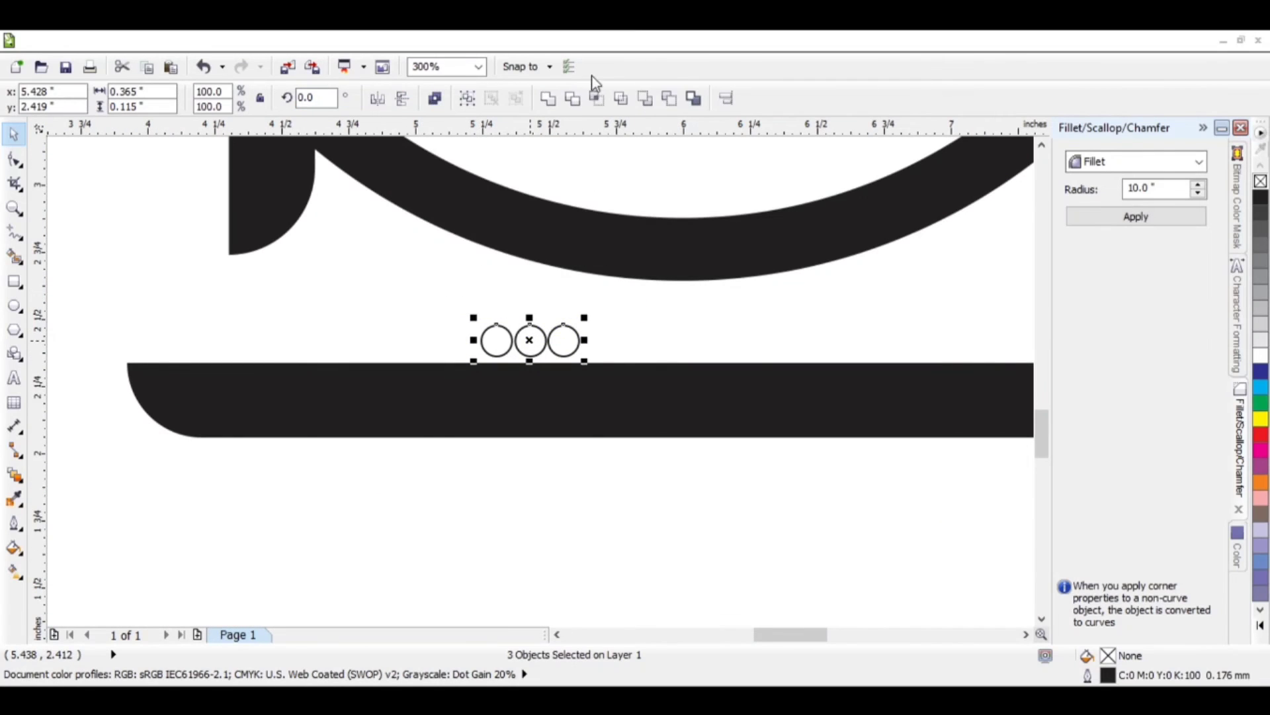
{"action": "key", "text": "ctrl+g"}
{"action": "left_click", "coordinate": [1261, 197]}
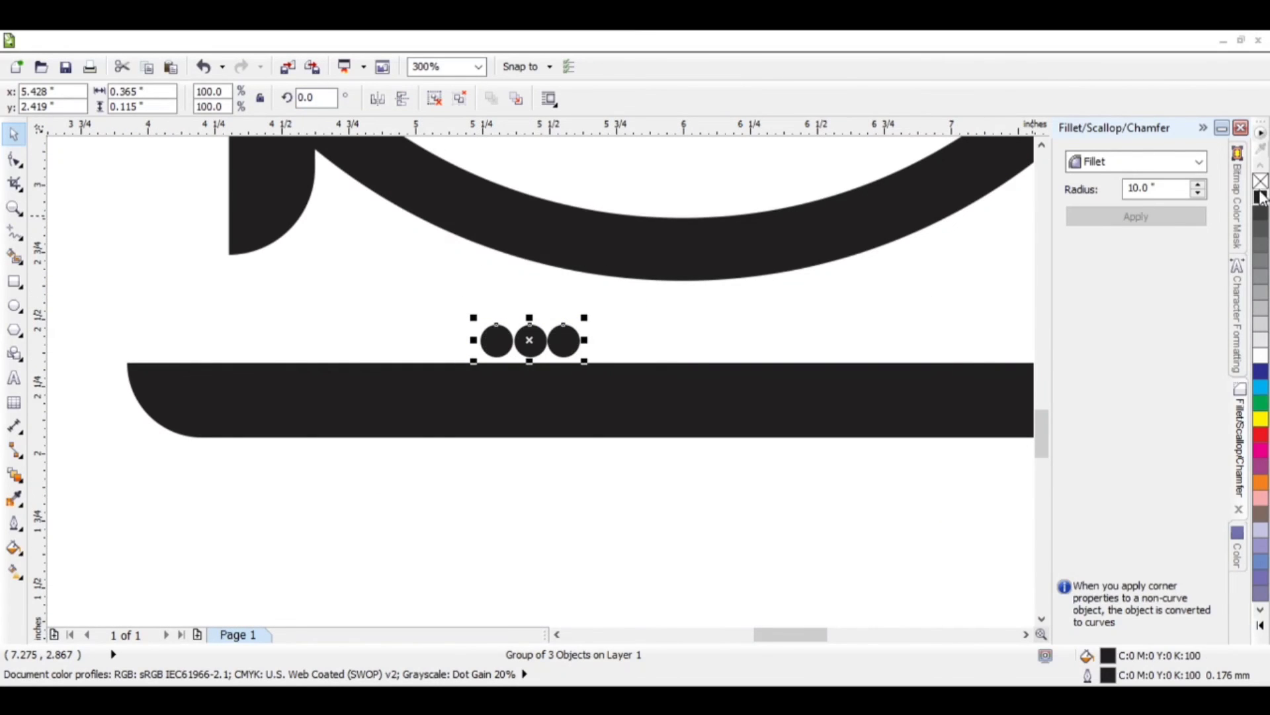
{"action": "right_click", "coordinate": [1261, 183]}
Step: Enlarge the circle group to about 0.442 inches wide and lower it so it overlaps the bar's upper edge
{"action": "scroll", "coordinate": [531, 342], "scroll_direction": "down", "scroll_amount": 2}
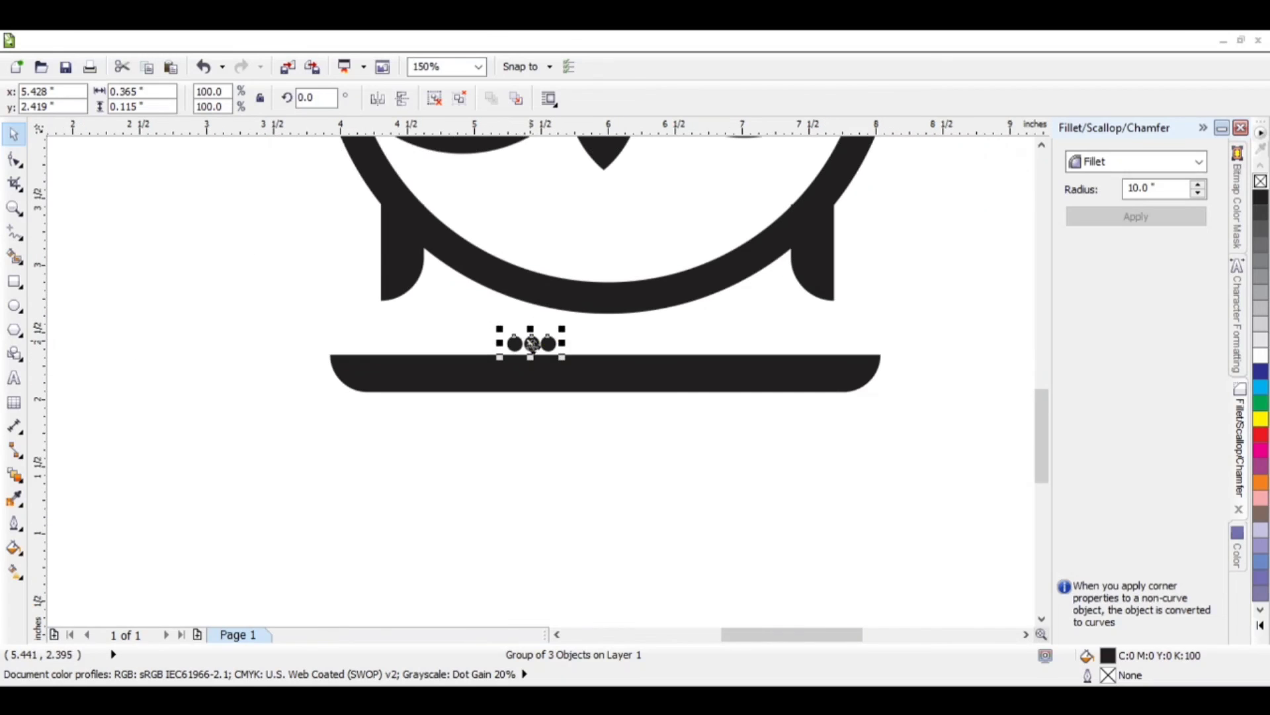
{"action": "mouse_move", "coordinate": [561, 358]}
{"action": "left_mouse_down"}
{"action": "mouse_move", "coordinate": [580, 372]}
{"action": "mouse_move", "coordinate": [554, 353]}
{"action": "left_mouse_up"}
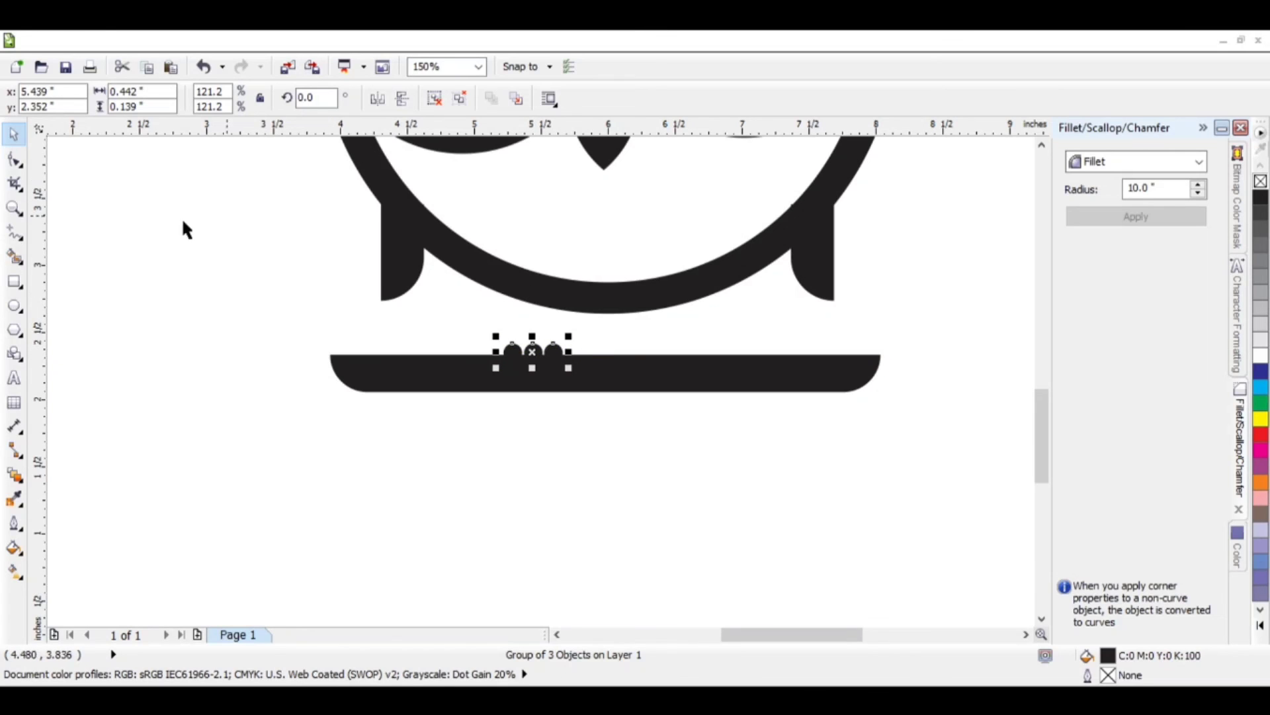
Step: Place a vertical guideline at x 5.978 inches through the owl's centre and copy the circle group to the opposite side of it
{"action": "left_click_drag", "start_coordinate": [45, 254], "coordinate": [605, 367]}
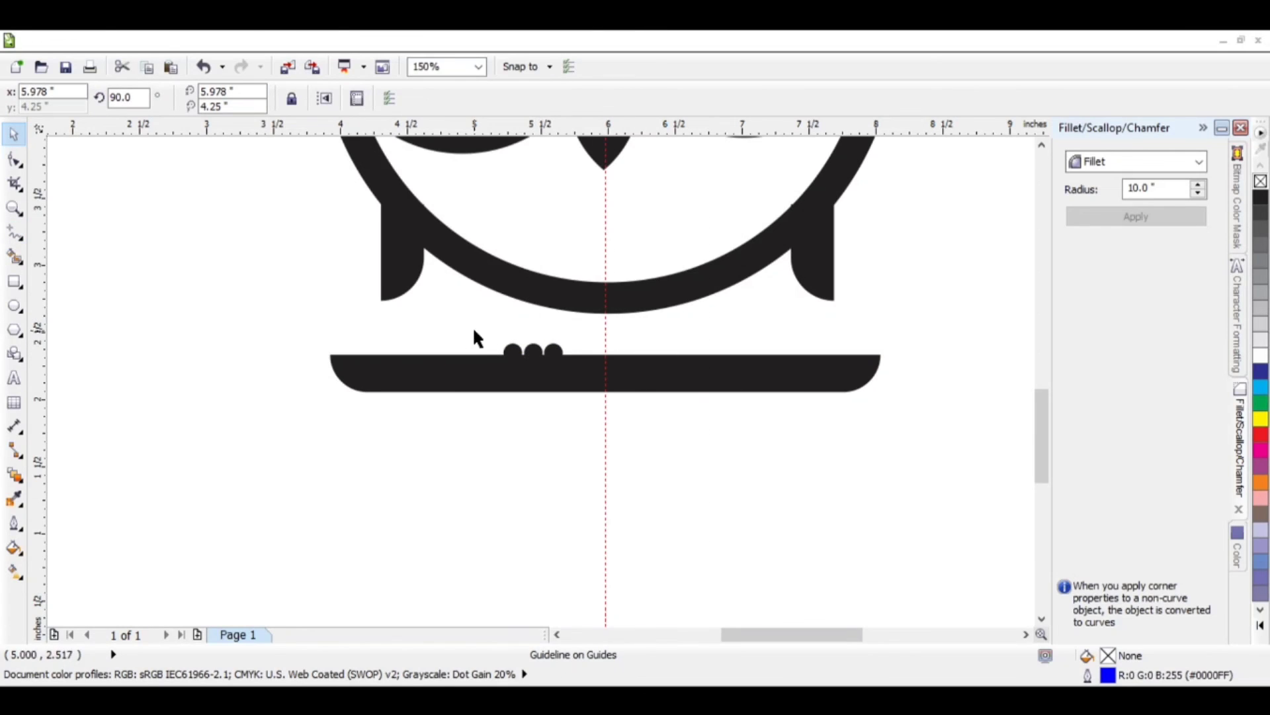
{"action": "left_click", "coordinate": [541, 354]}
{"action": "left_click_drag", "start_coordinate": [532, 351], "coordinate": [679, 361]}
{"action": "key", "text": "Escape"}
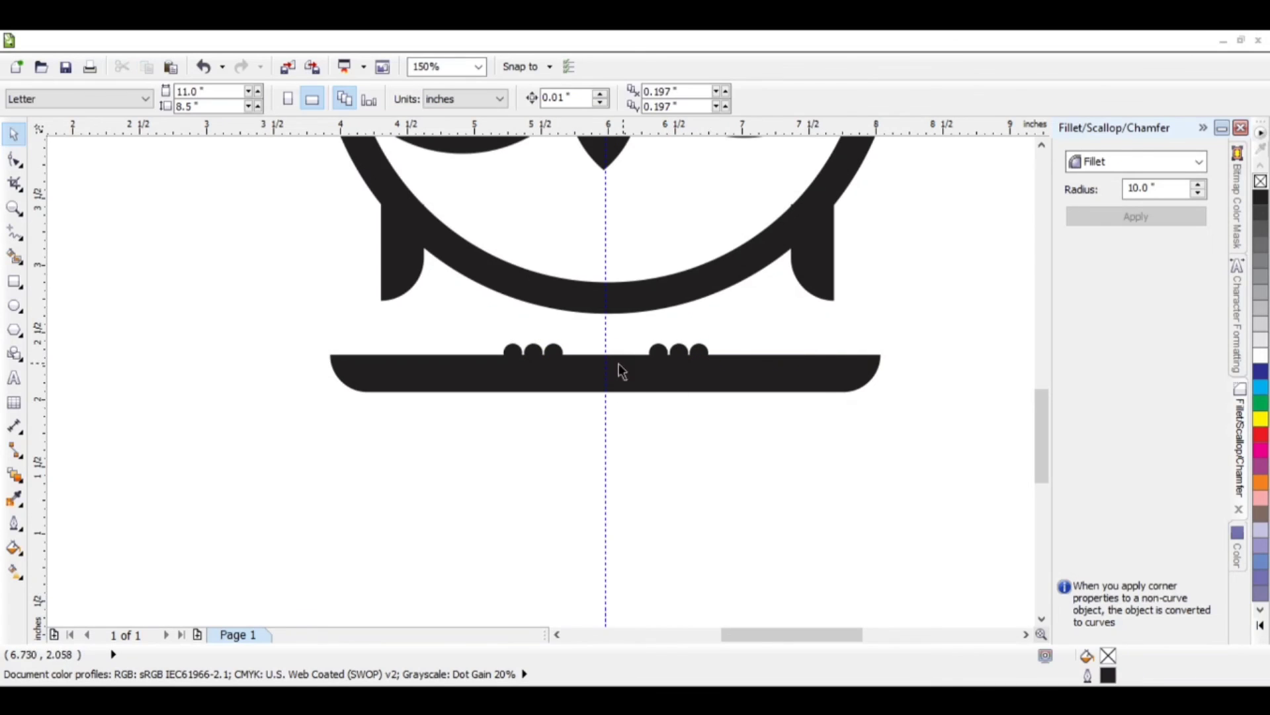
Step: Delete the vertical guideline running through the owl's centre
{"action": "scroll", "coordinate": [585, 407], "scroll_direction": "down", "scroll_amount": 4}
{"action": "left_click", "coordinate": [590, 426]}
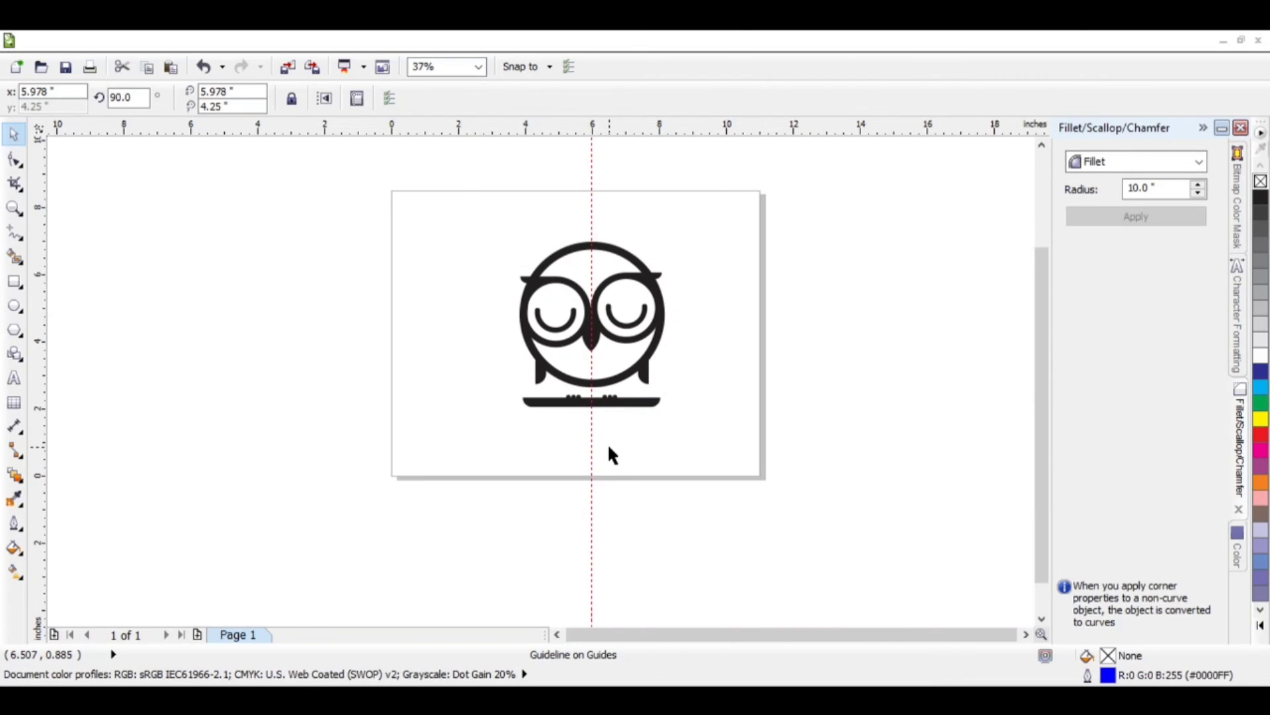
{"action": "key", "text": "Delete"}
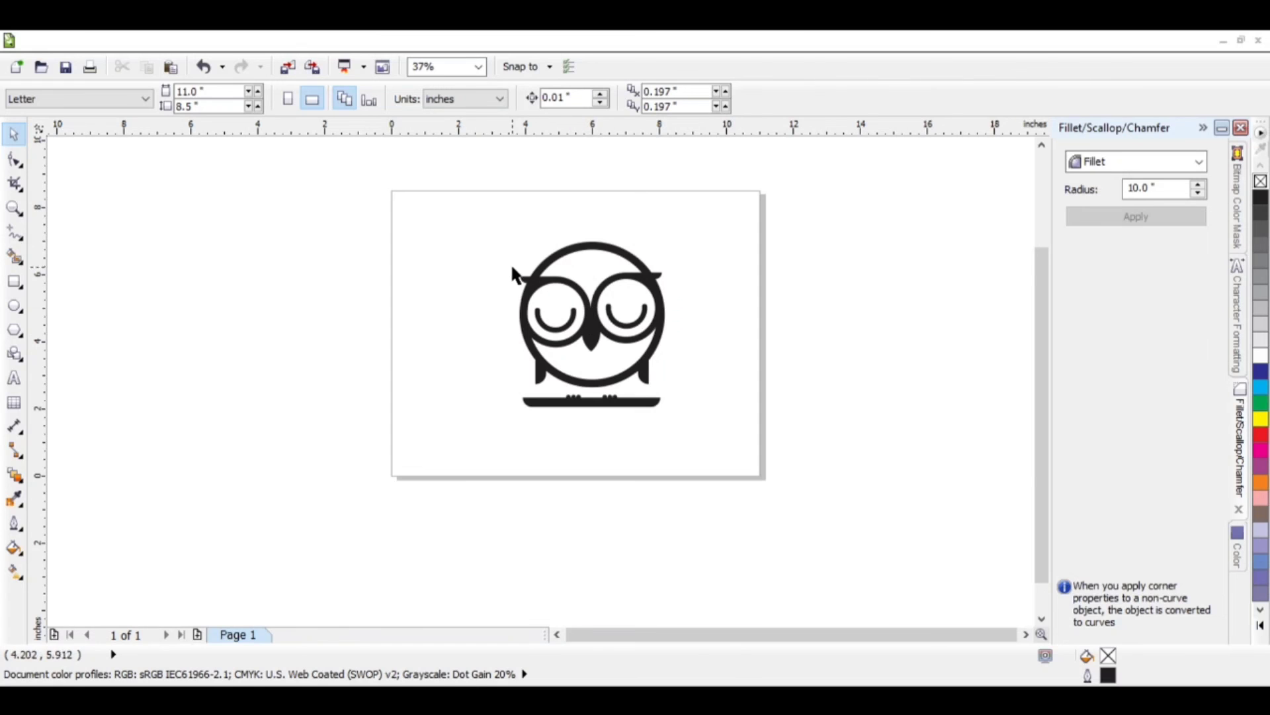